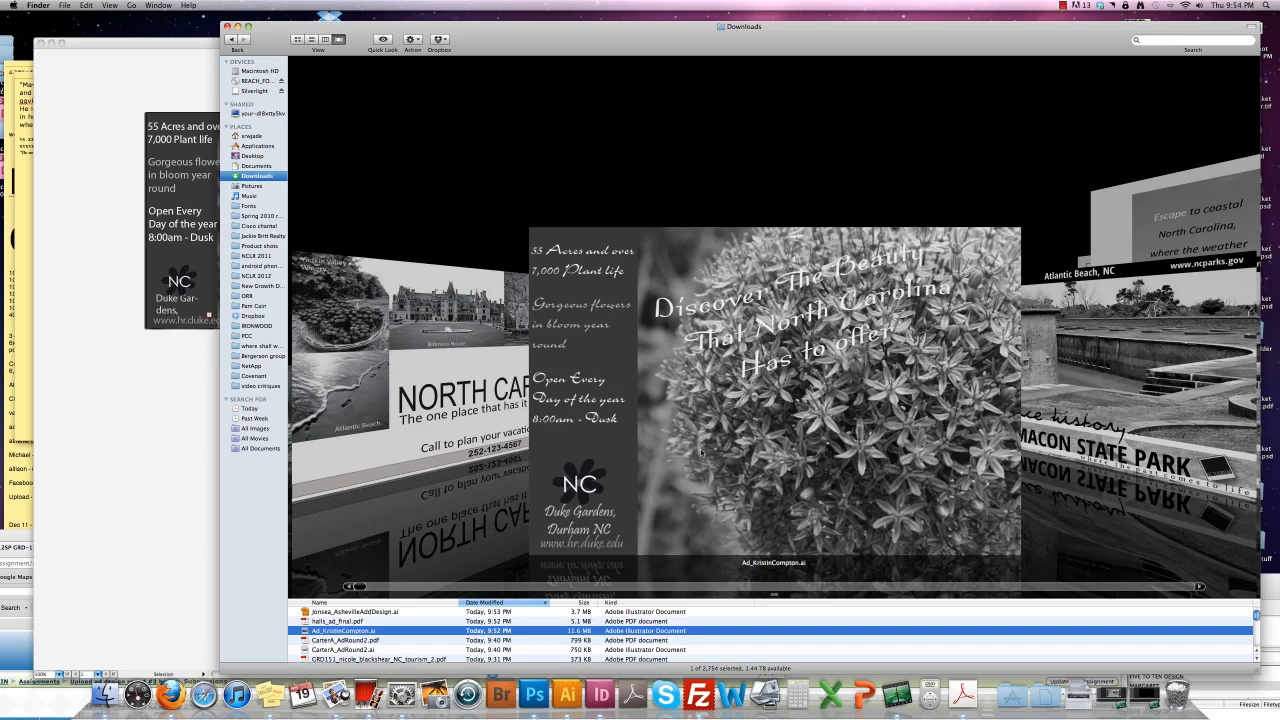
# Switch to the garden ad in Illustrator, zoom in on the whole artwork and close Camtasia's YouTube link dialog.
pyautogui.click(109, 94)
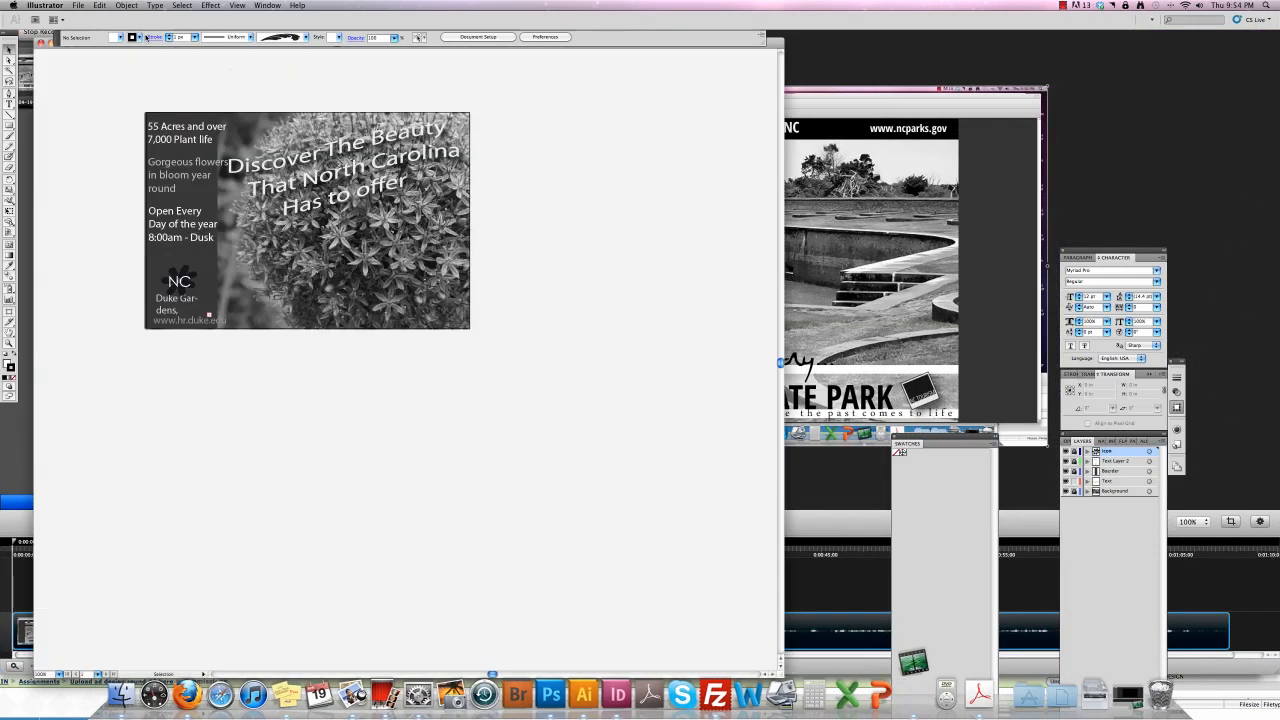
pyautogui.click(9, 345)
pyautogui.moveTo(137, 105); pyautogui.dragTo(475, 338)
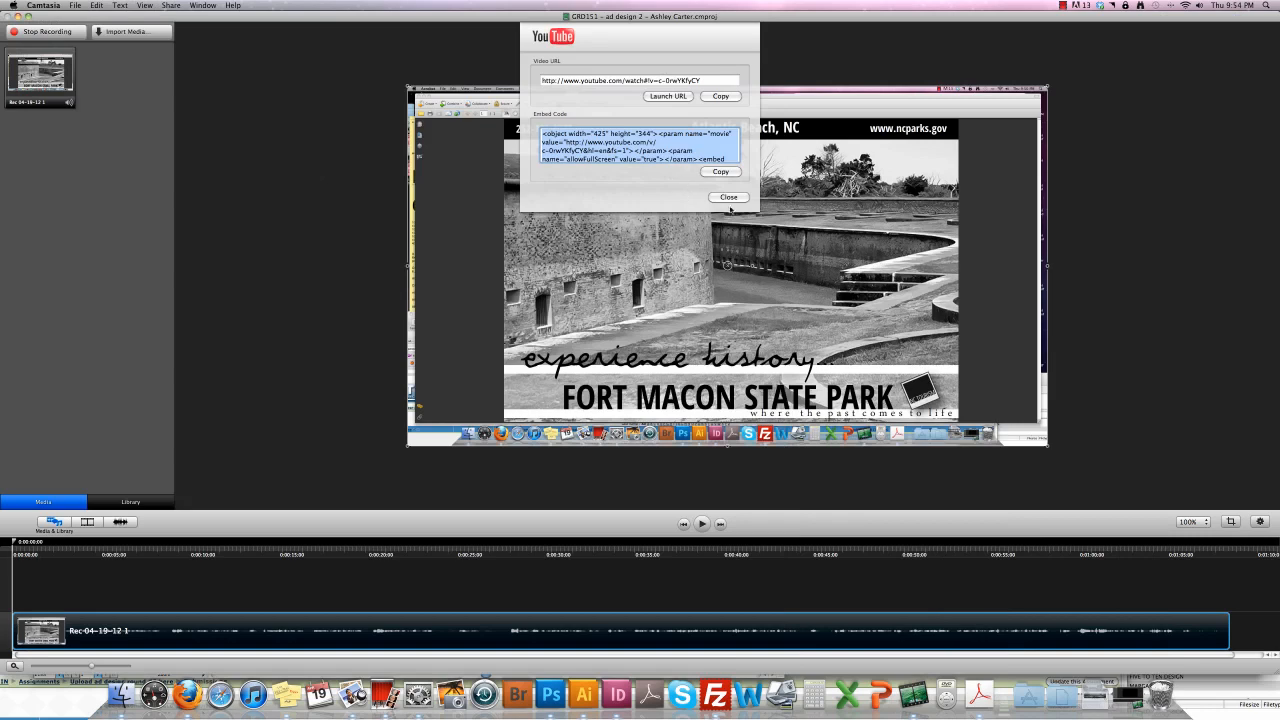
pyautogui.click(728, 197)
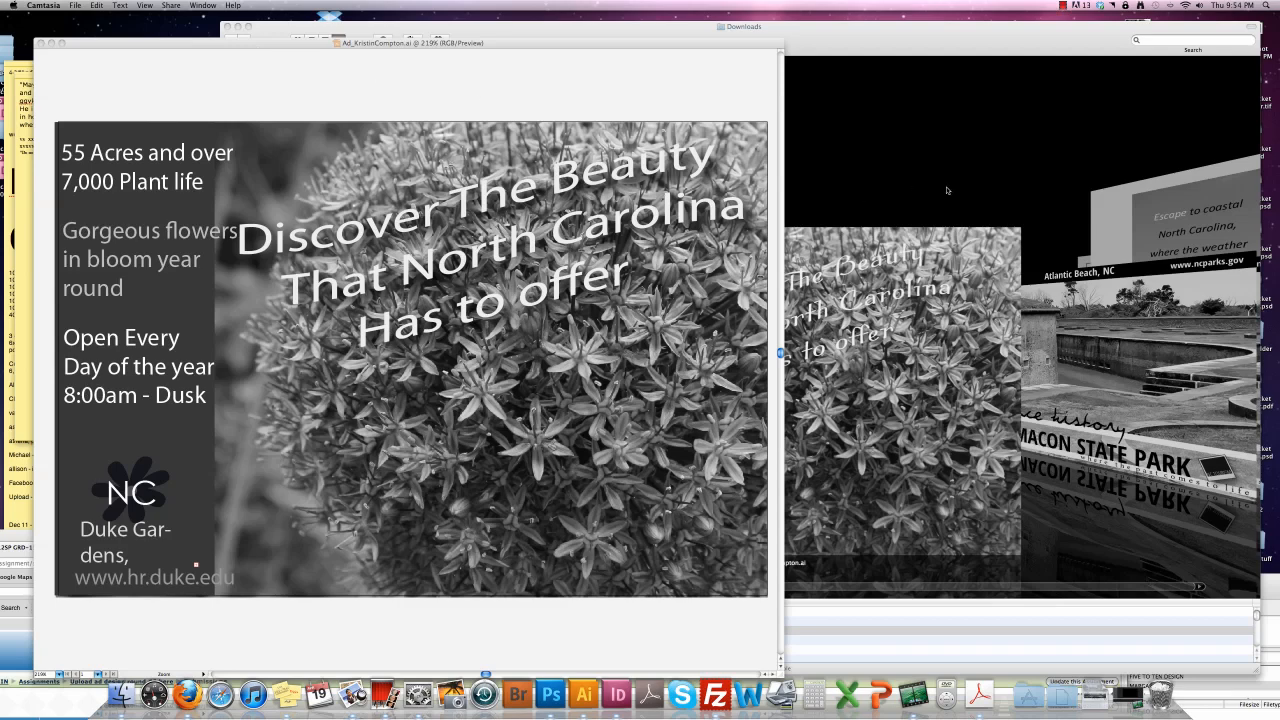
# Bring the Downloads window forward and place it beside the open ad to compare the preview's original script lettering.
pyautogui.click(947, 190)
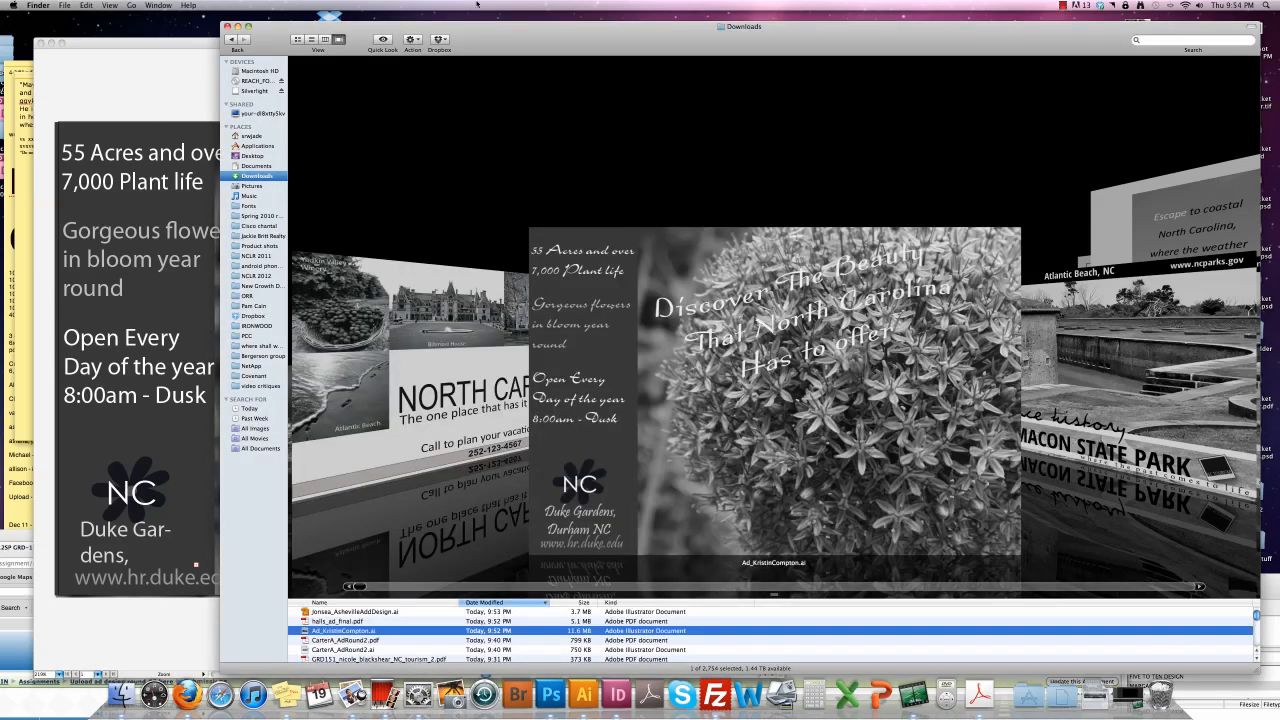
pyautogui.moveTo(493, 40); pyautogui.dragTo(747, 42)
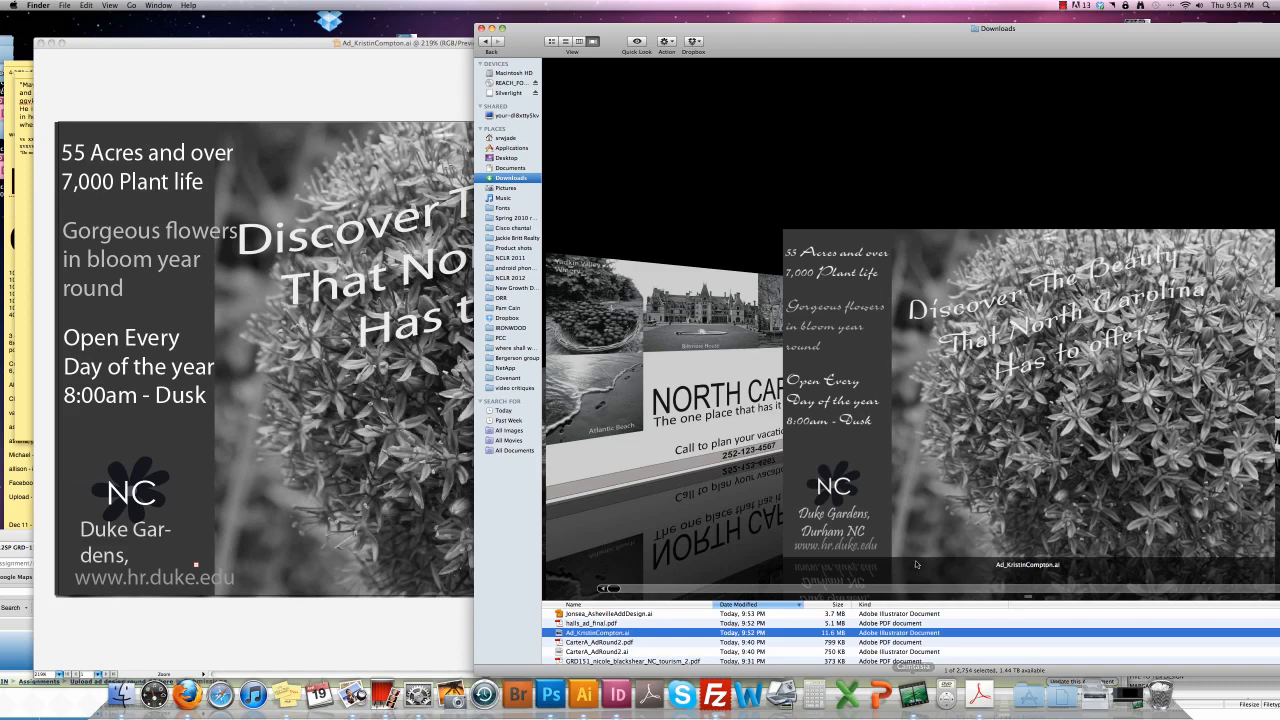
pyautogui.moveTo(933, 38); pyautogui.dragTo(798, 34)
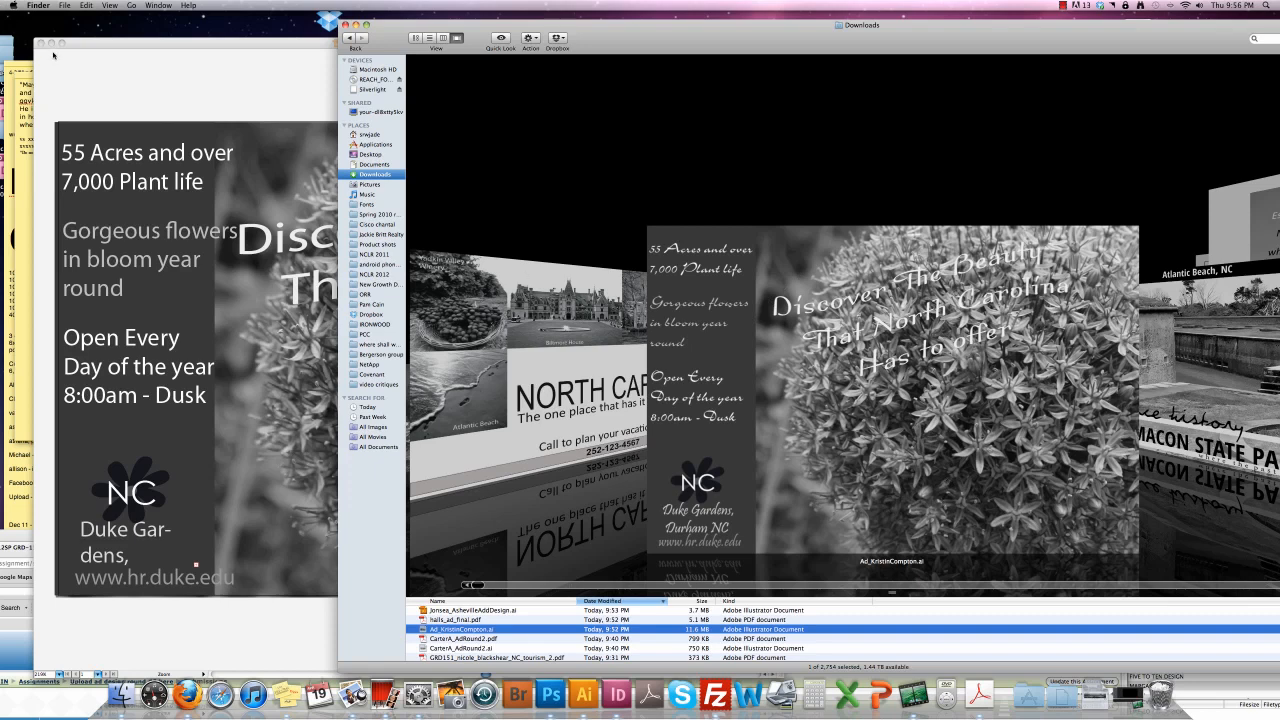
# Return to the Illustrator ad, move its window clear of the tools and unlock the icon, Text Layer 2 and border layers.
pyautogui.click(104, 93)
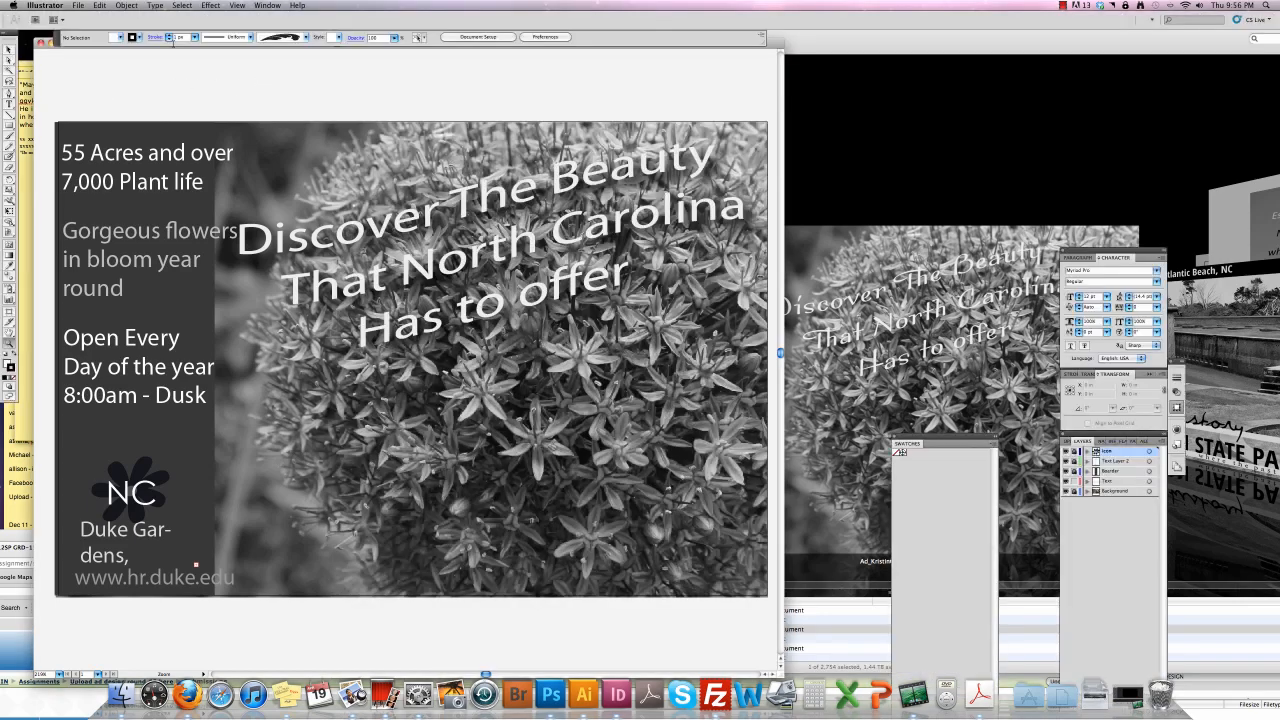
pyautogui.moveTo(40, 47); pyautogui.dragTo(176, 73)
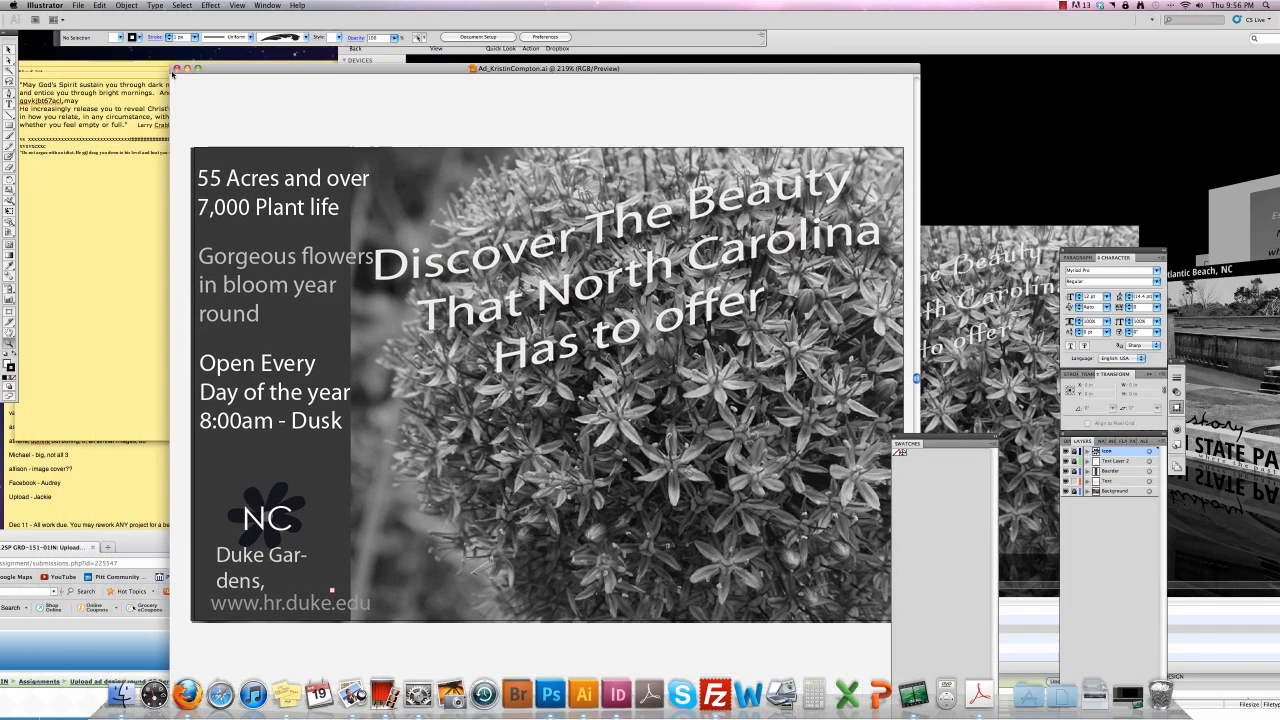
pyautogui.click(9, 104)
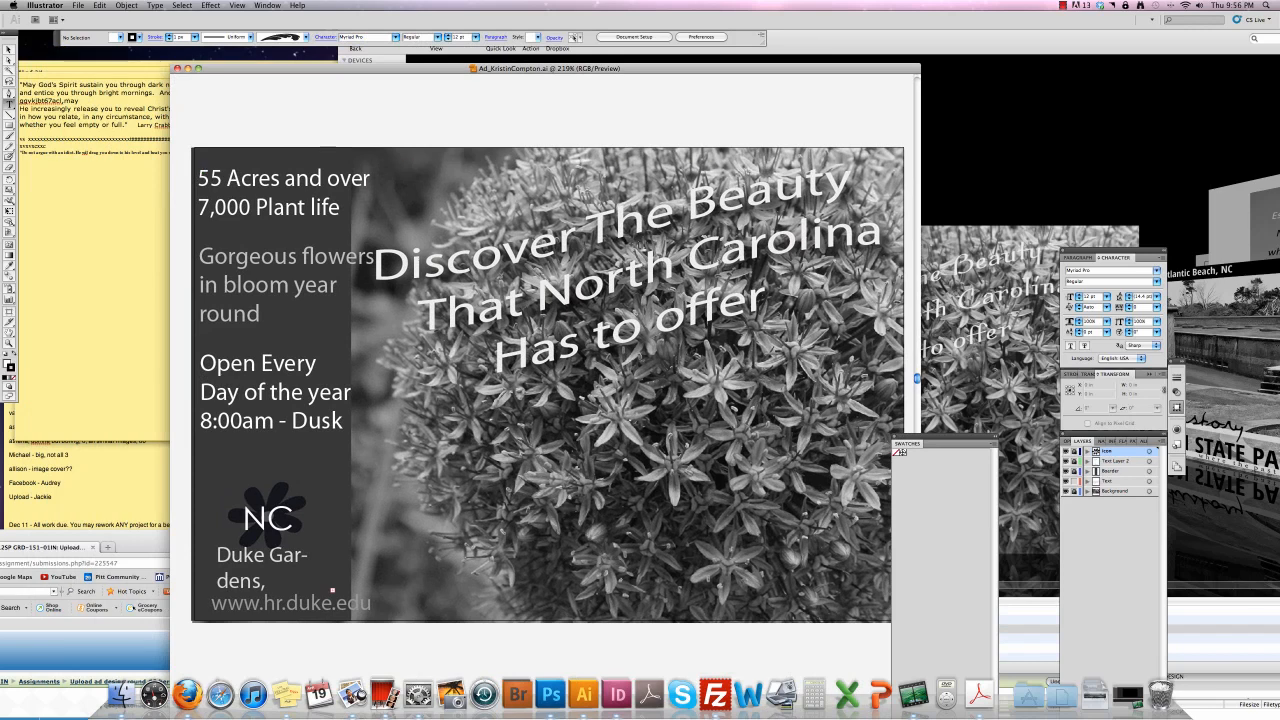
pyautogui.click(1074, 471)
pyautogui.click(1074, 461)
pyautogui.click(1074, 451)
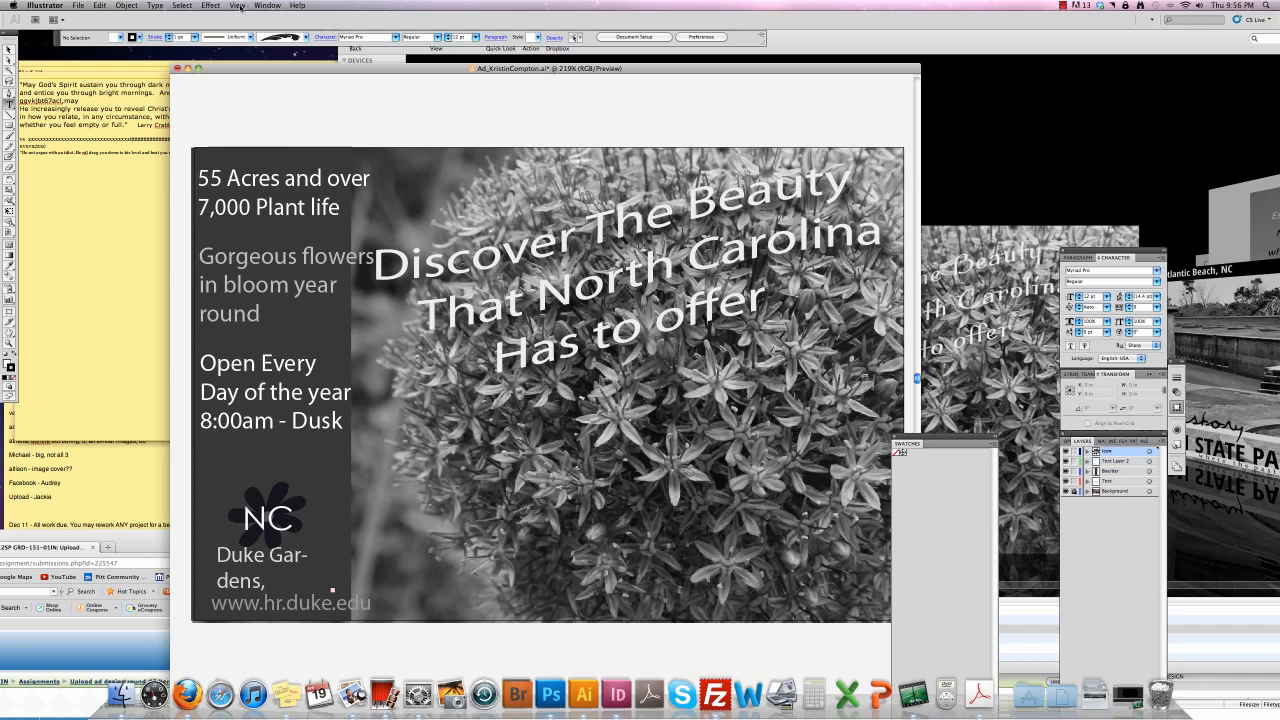
# Change the "55 Acres and over 7,000 Plant life" text to the Gotham font at 16 pt.
pyautogui.click(227, 178)
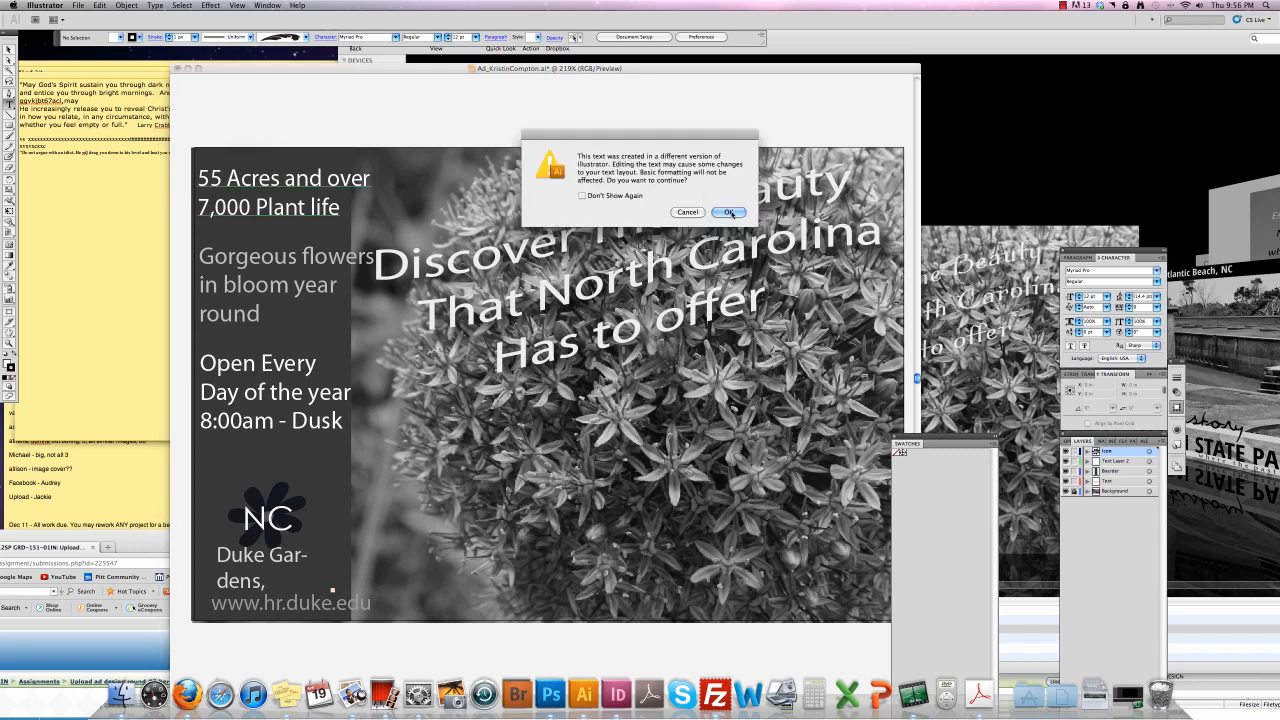
pyautogui.press('Return')
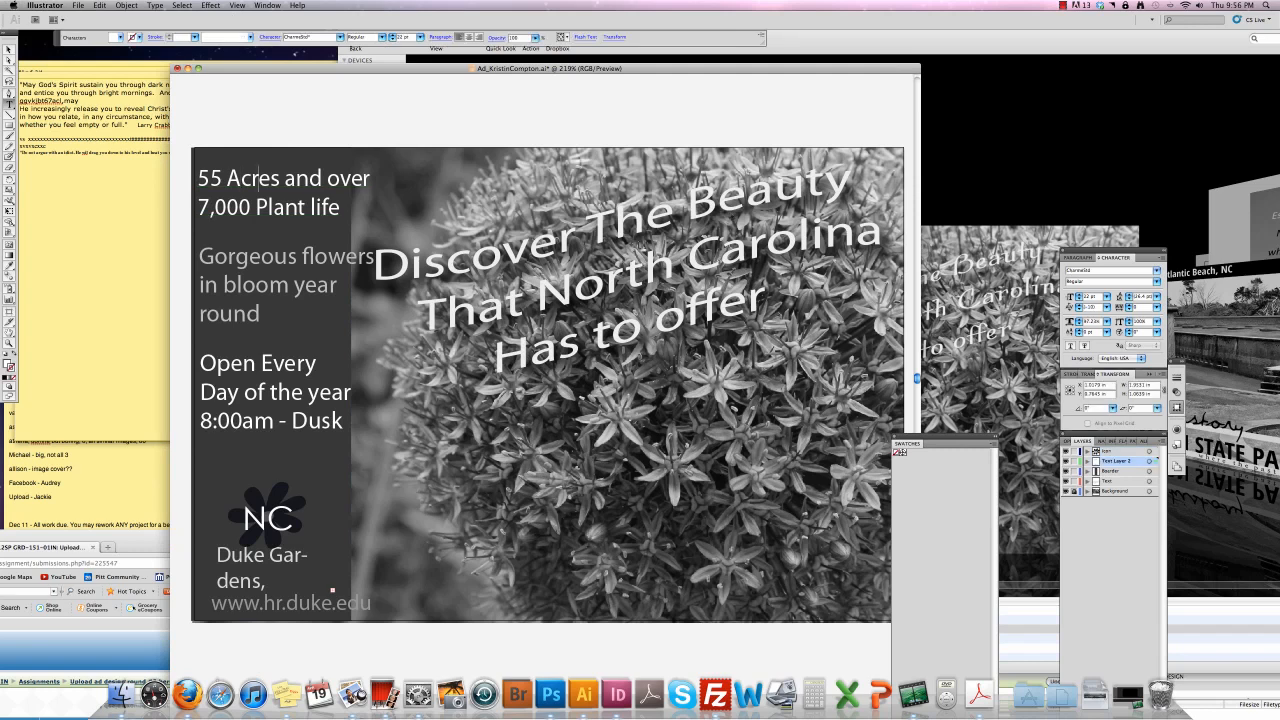
pyautogui.press('super+a')
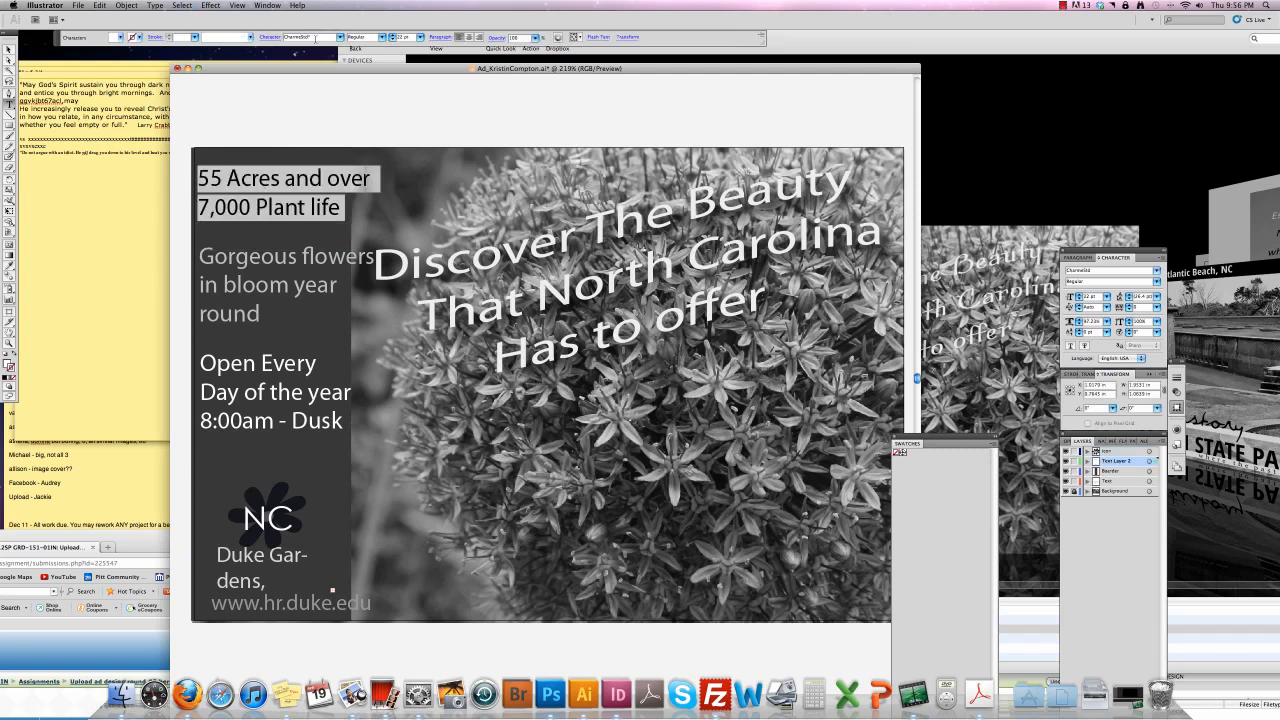
pyautogui.click(315, 38)
pyautogui.write('Gotham')
pyautogui.press('Return')
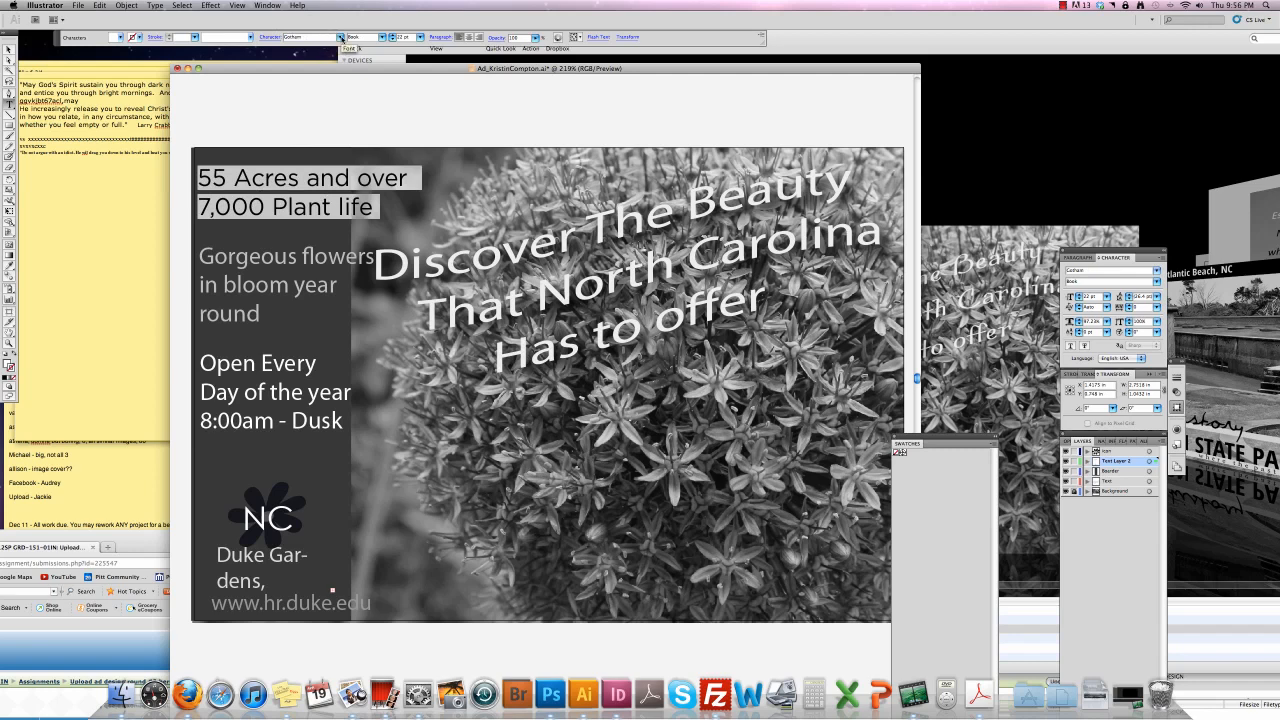
pyautogui.press('super+shift+comma')
pyautogui.press('super+shift+comma')
pyautogui.press('super+shift+comma')
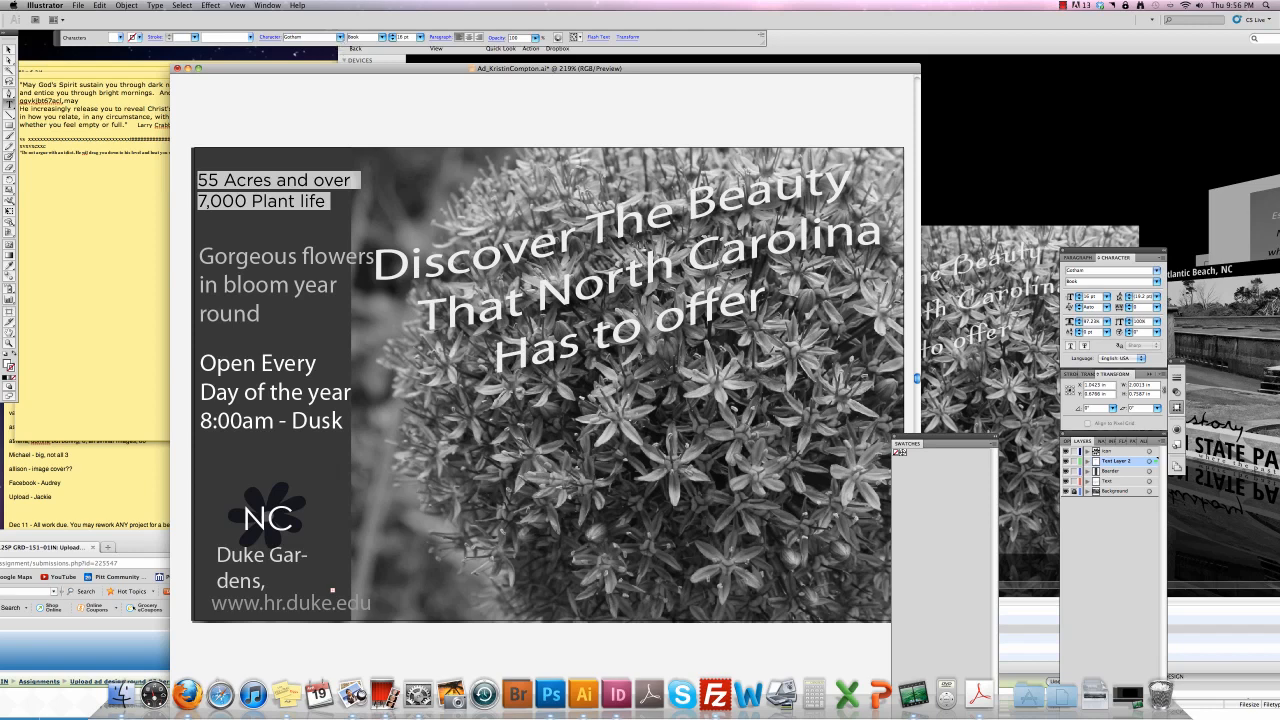
# Copy the "55 Acres" text's style onto the "Gorgeous flowers in bloom year round" text with the Eyedropper.
pyautogui.click(270, 285)
pyautogui.press('super+a')
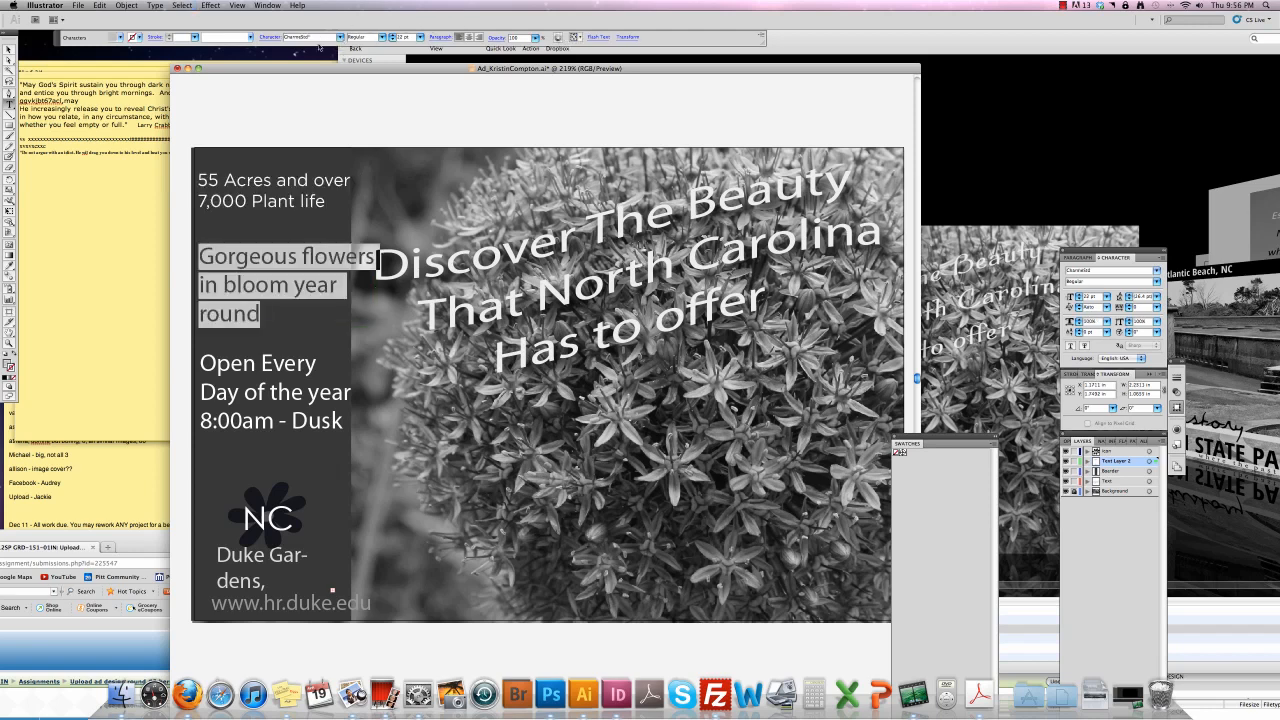
pyautogui.moveTo(318, 37); pyautogui.dragTo(274, 18)
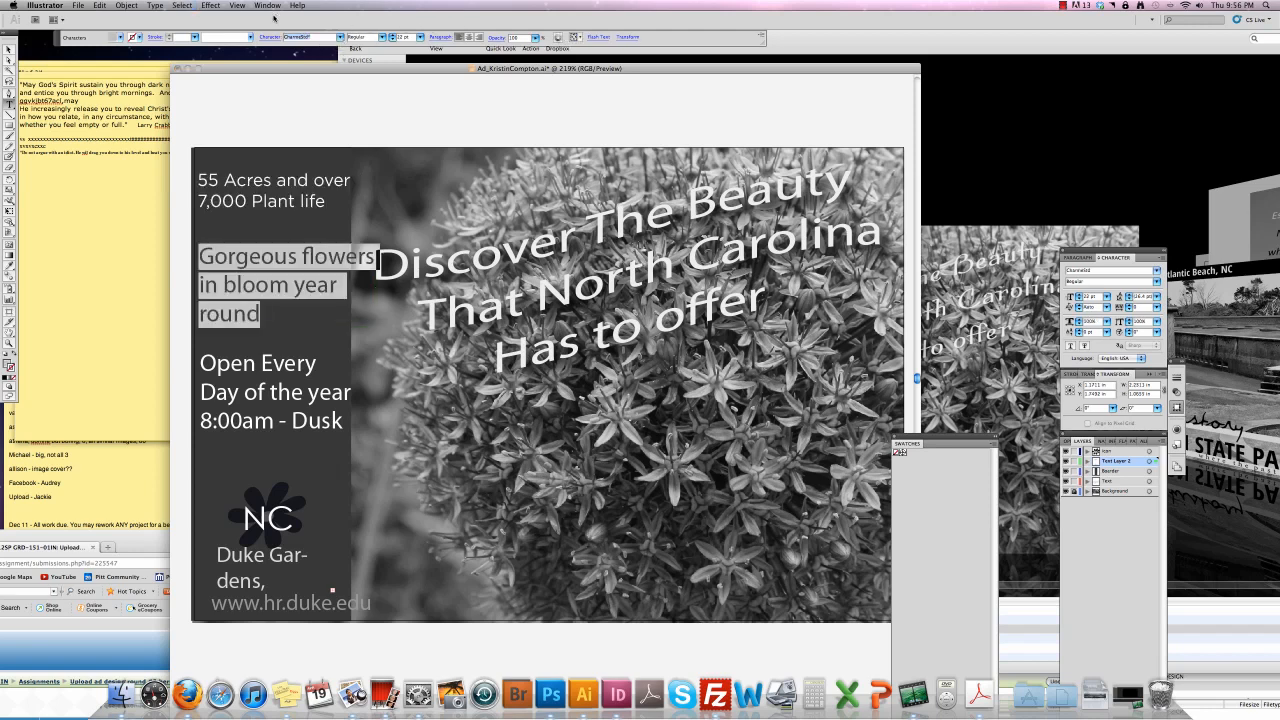
pyautogui.click(9, 266)
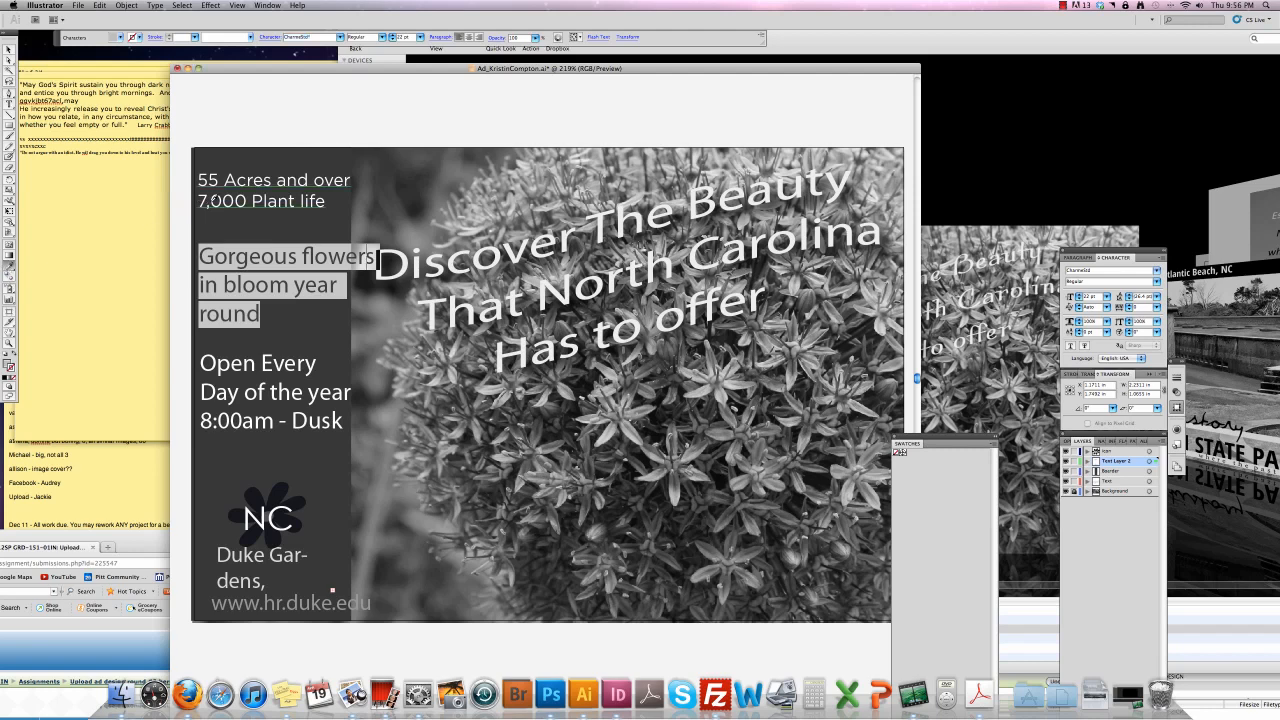
pyautogui.click(213, 199)
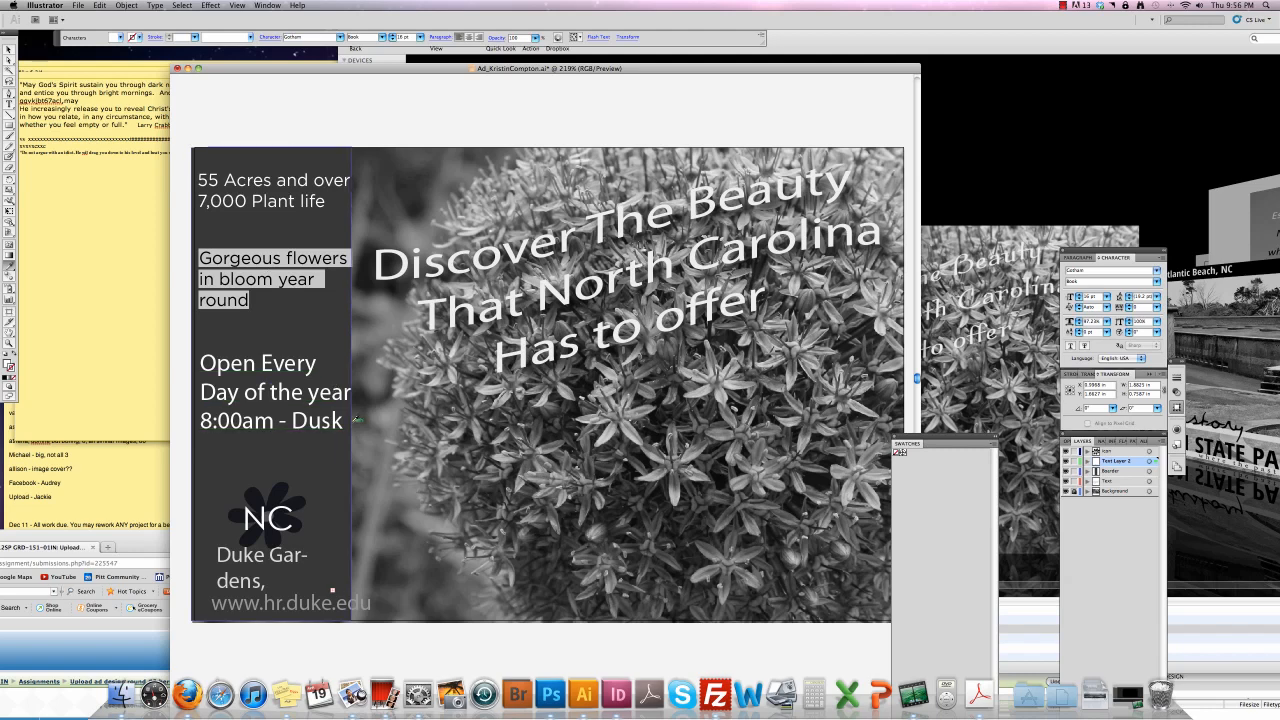
# Match the "Open Every Day of the year 8:00am - Dusk" text to the "Gorgeous flowers" text's style with the Eyedropper.
pyautogui.click(8, 103)
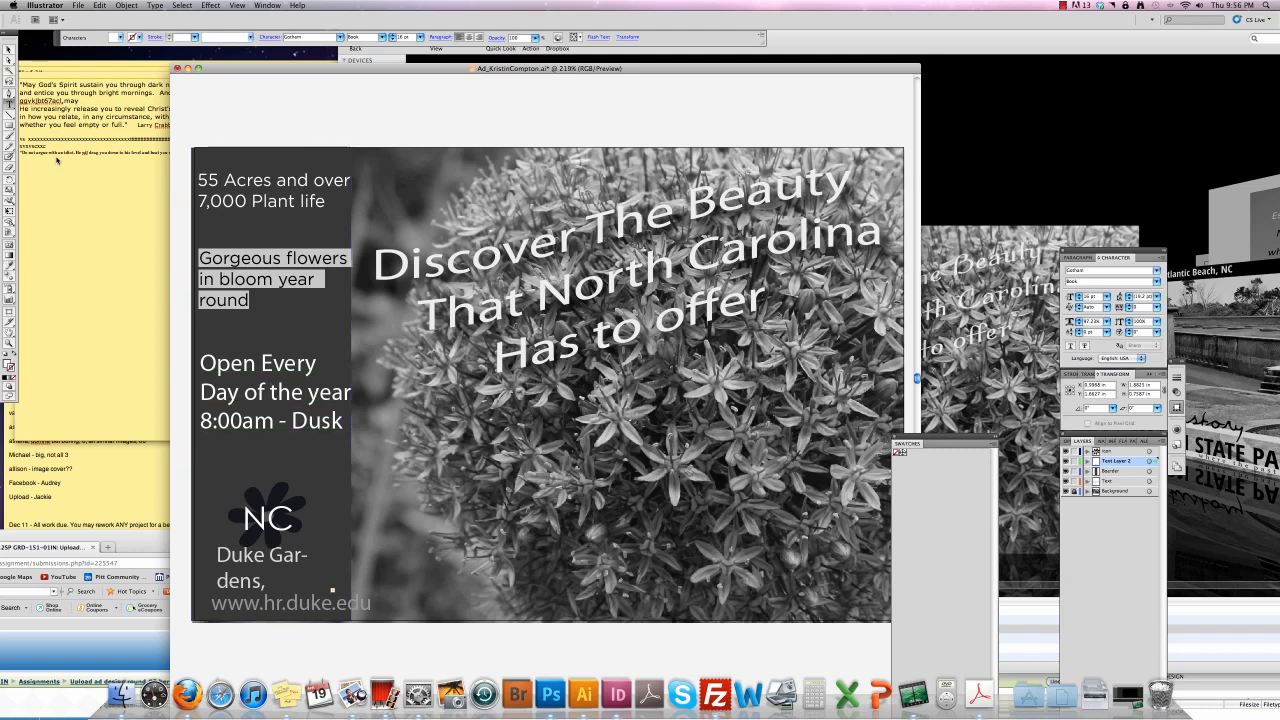
pyautogui.click(262, 391)
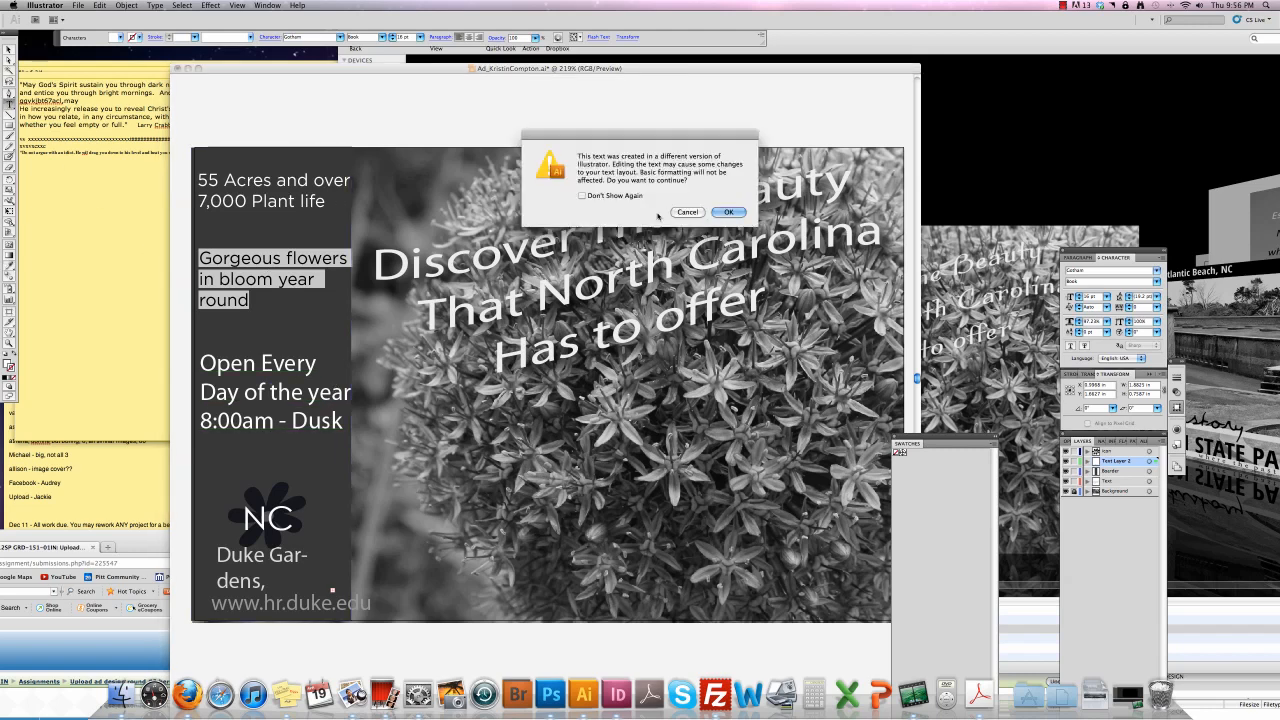
pyautogui.click(728, 212)
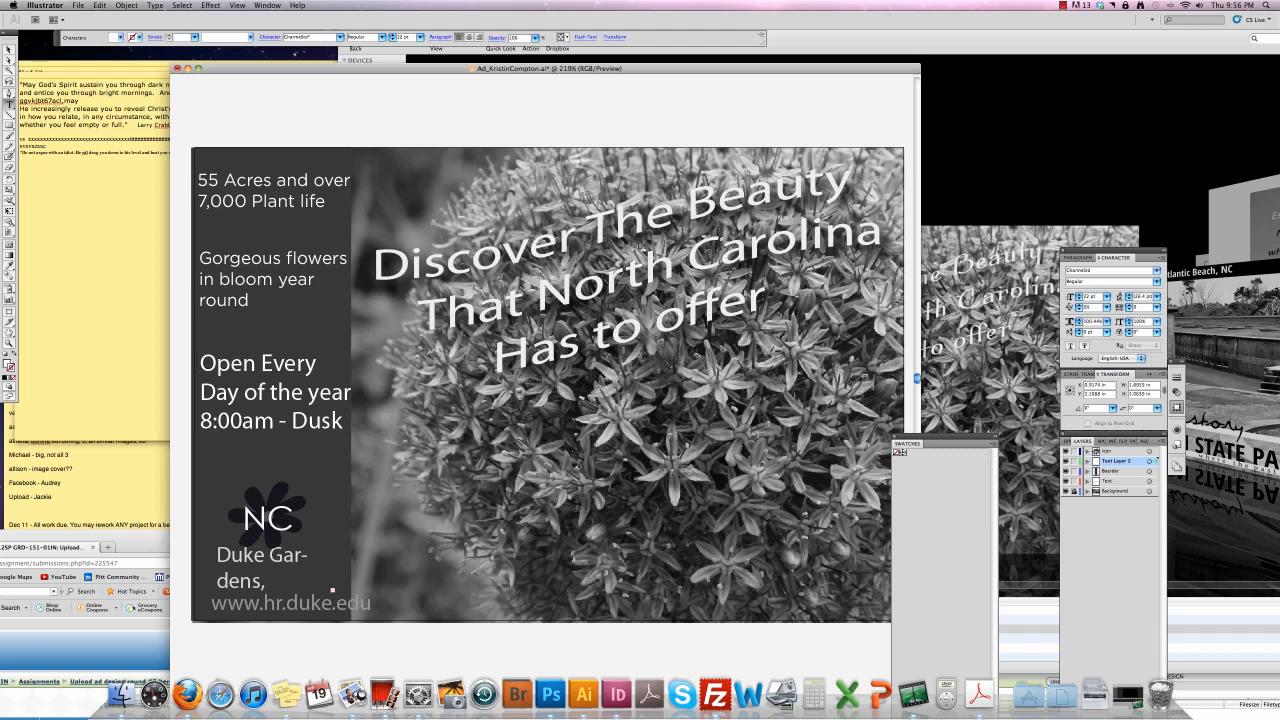
pyautogui.moveTo(343, 421); pyautogui.dragTo(160, 358)
pyautogui.click(9, 269)
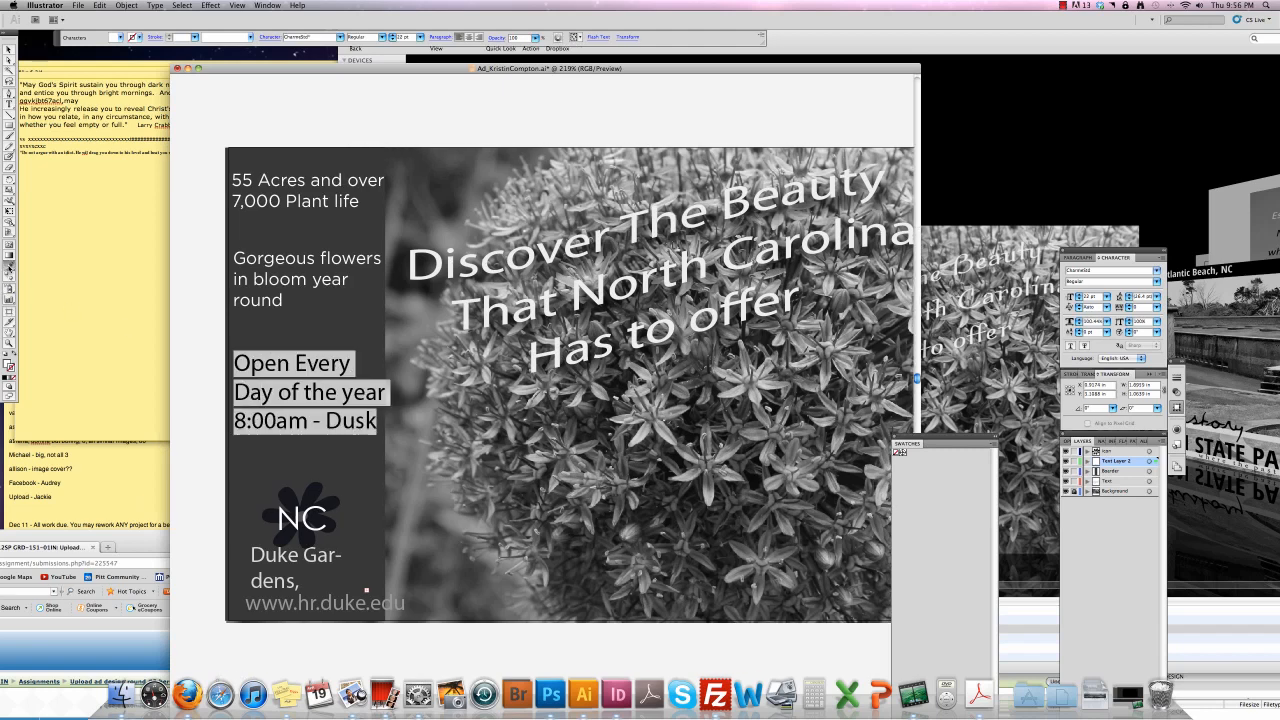
pyautogui.click(258, 260)
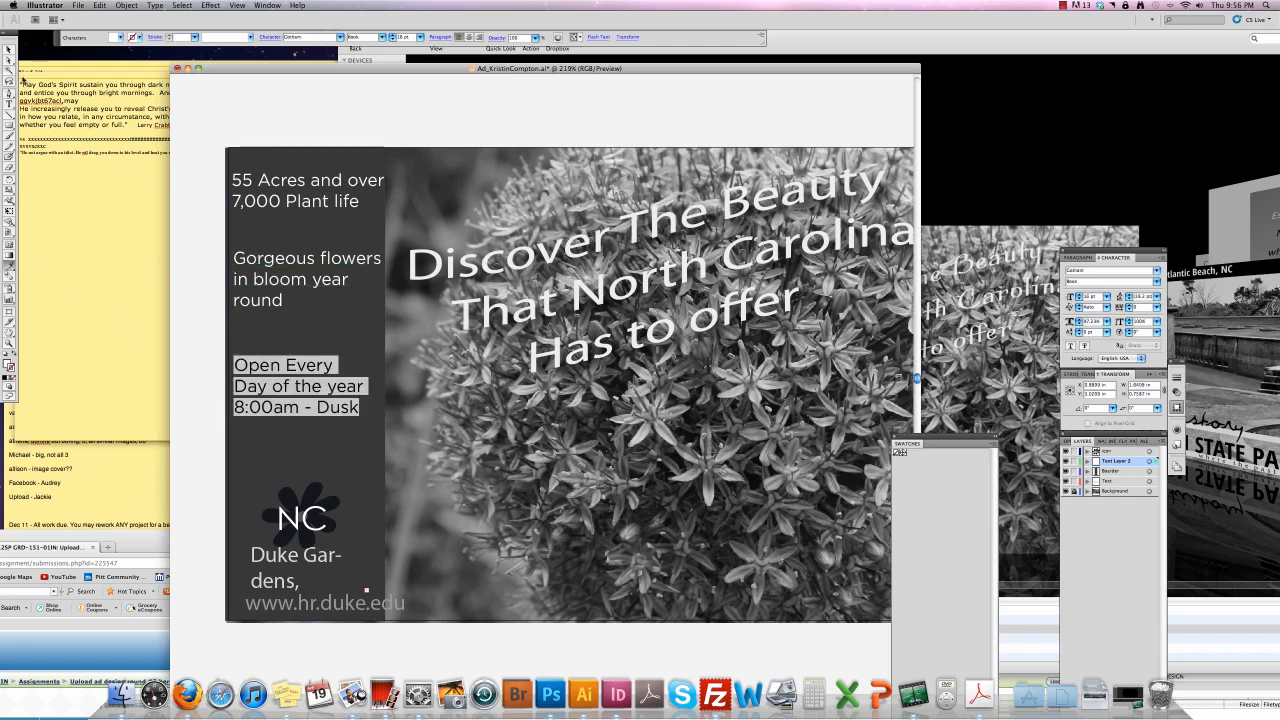
# Give the "Duke Gardens, Durham NC" text the opening-hours text's style and widen its text box so "Gardens" fits unhyphenated.
pyautogui.click(9, 103)
pyautogui.tripleClick(295, 568)
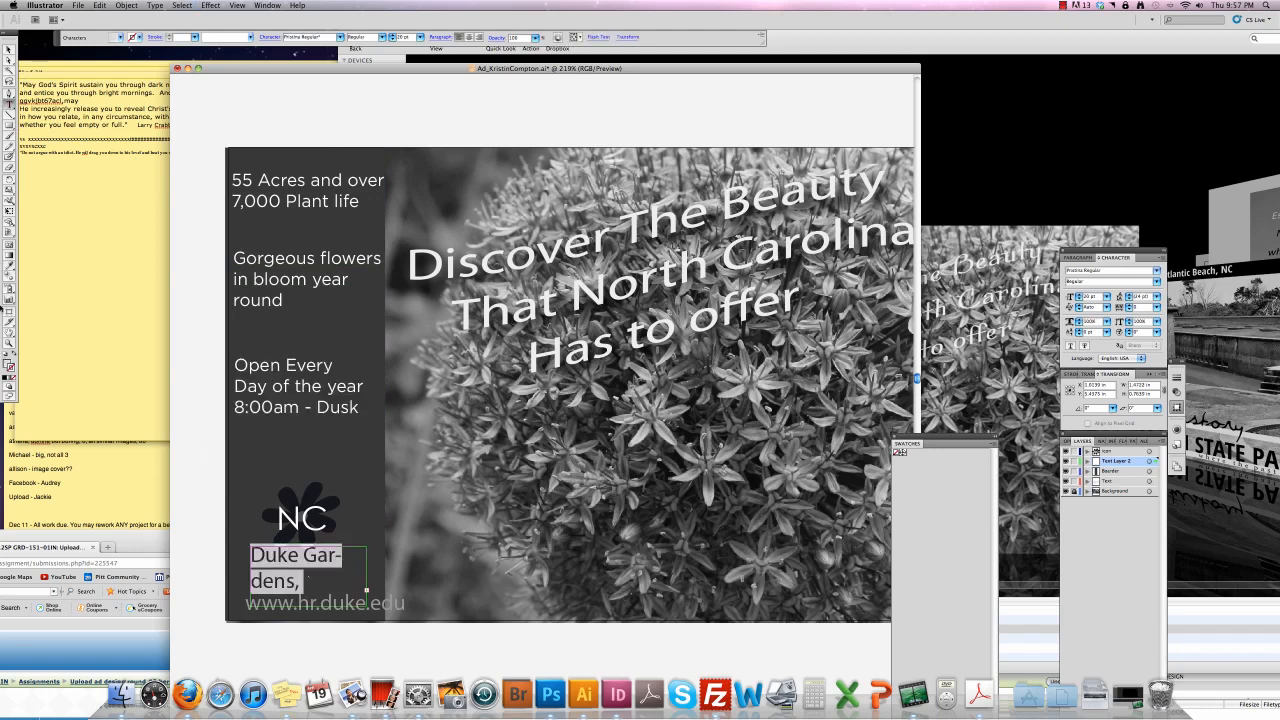
pyautogui.click(9, 266)
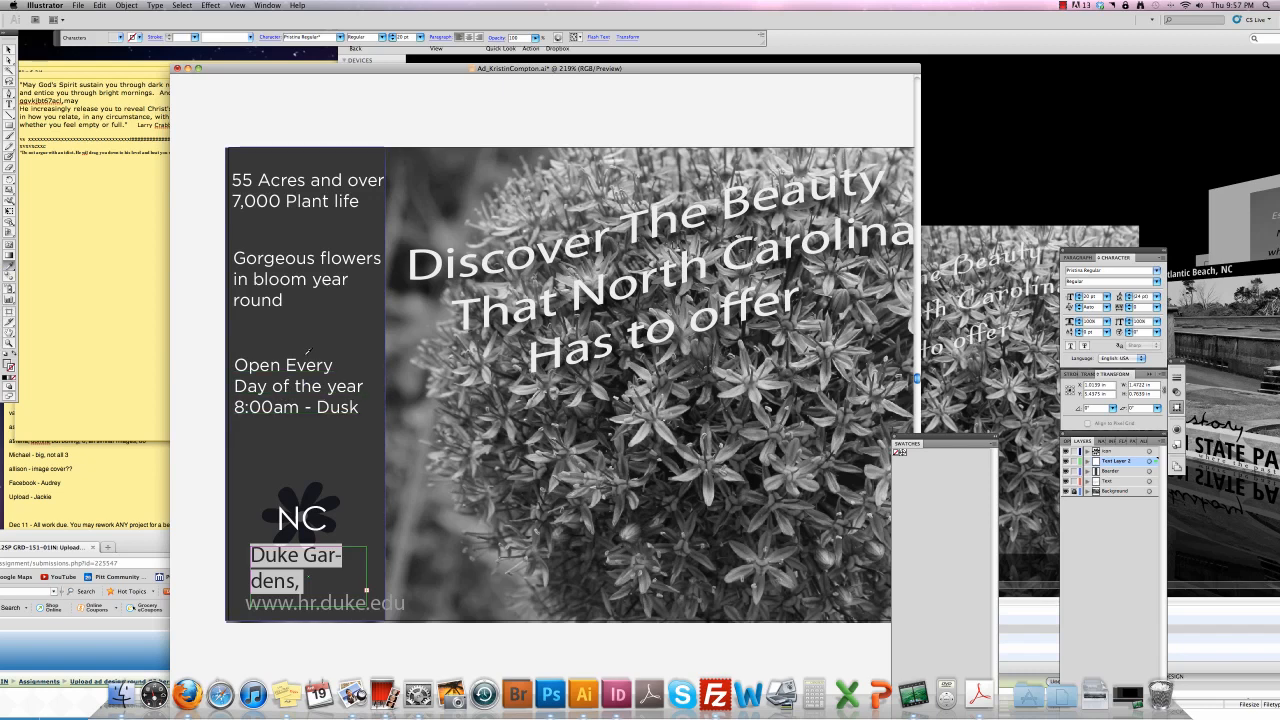
pyautogui.click(298, 360)
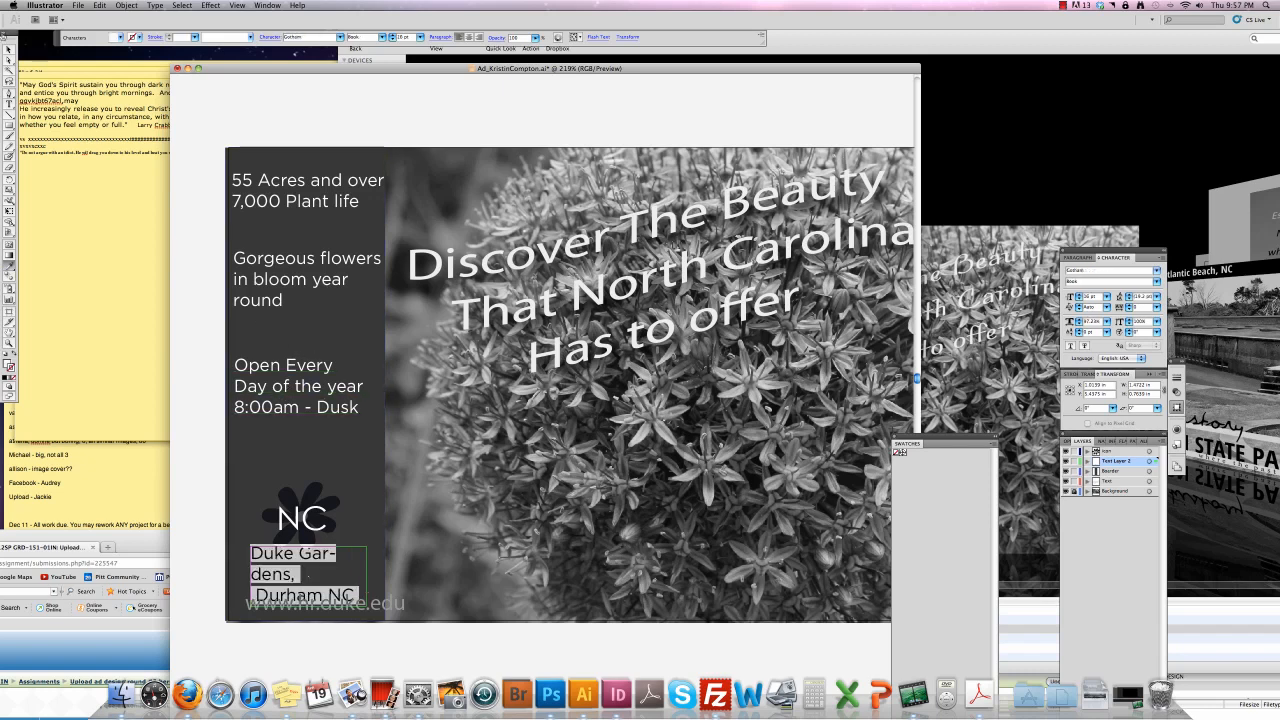
pyautogui.click(8, 49)
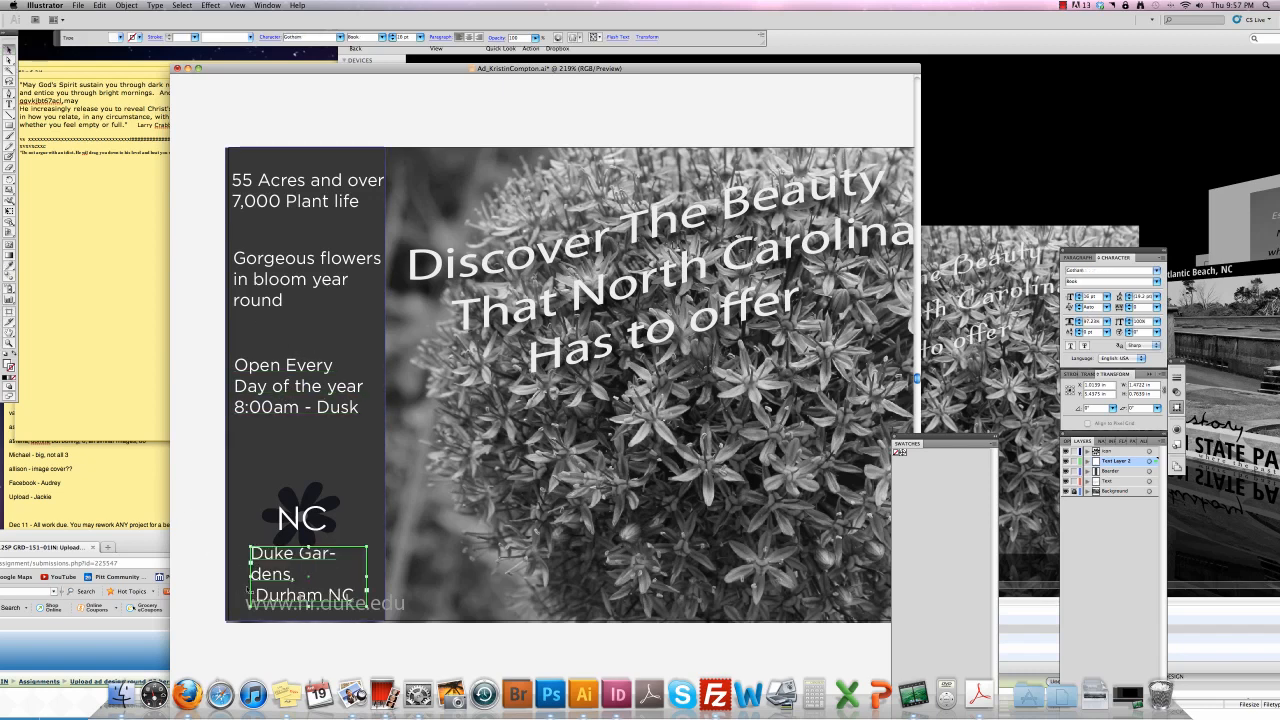
pyautogui.moveTo(250, 577); pyautogui.dragTo(237, 577)
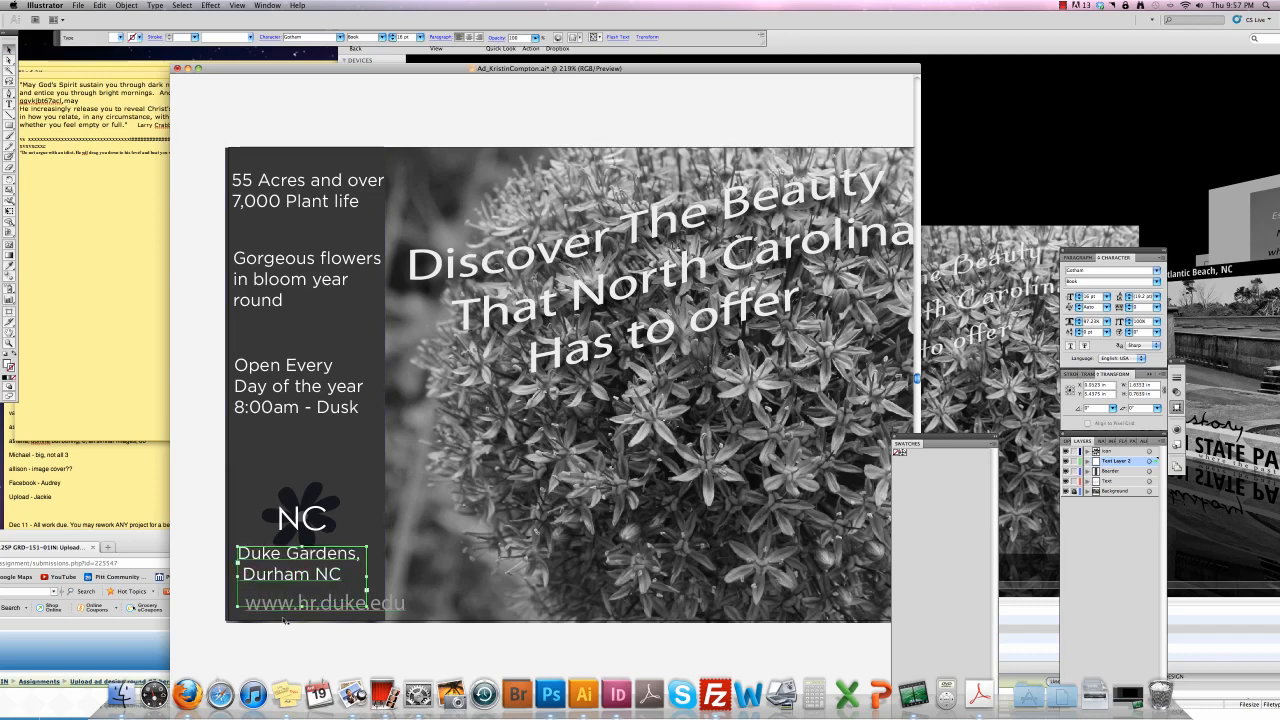
# Isolate the group with the website address, match the address to the opening-hours text's style and exit isolation mode.
pyautogui.doubleClick(292, 609)
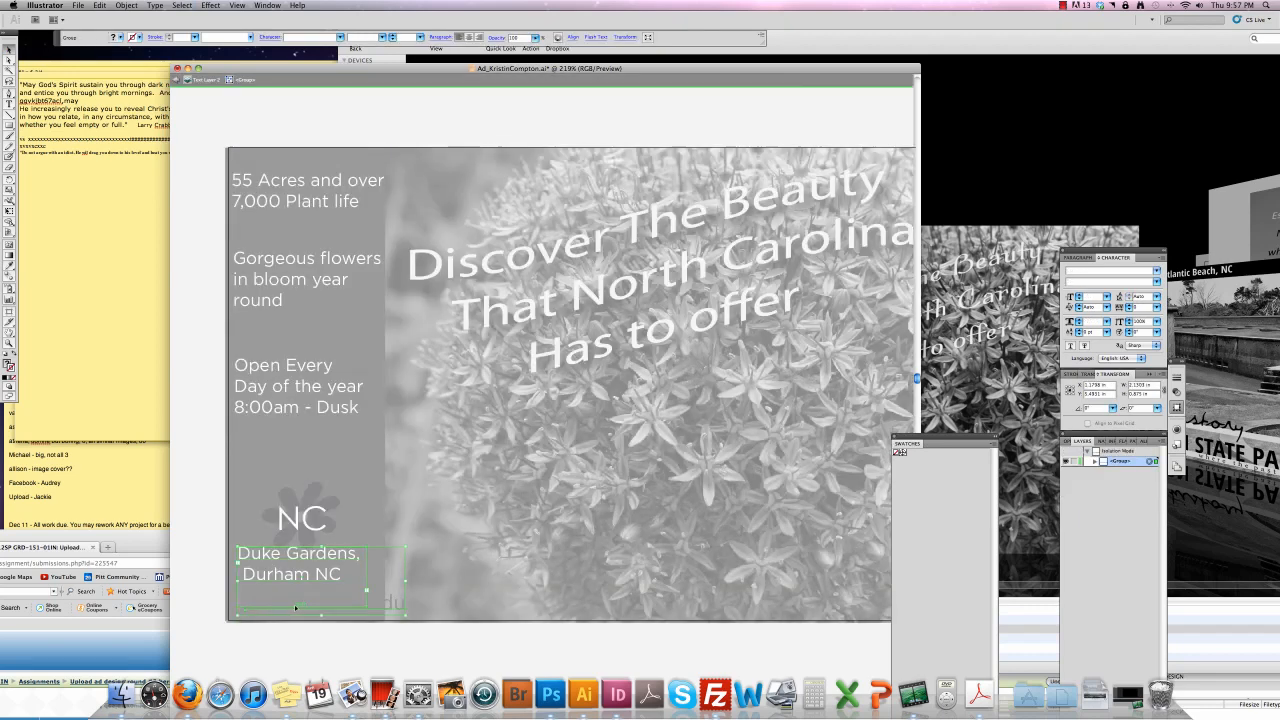
pyautogui.doubleClick(374, 601)
pyautogui.press('super+a')
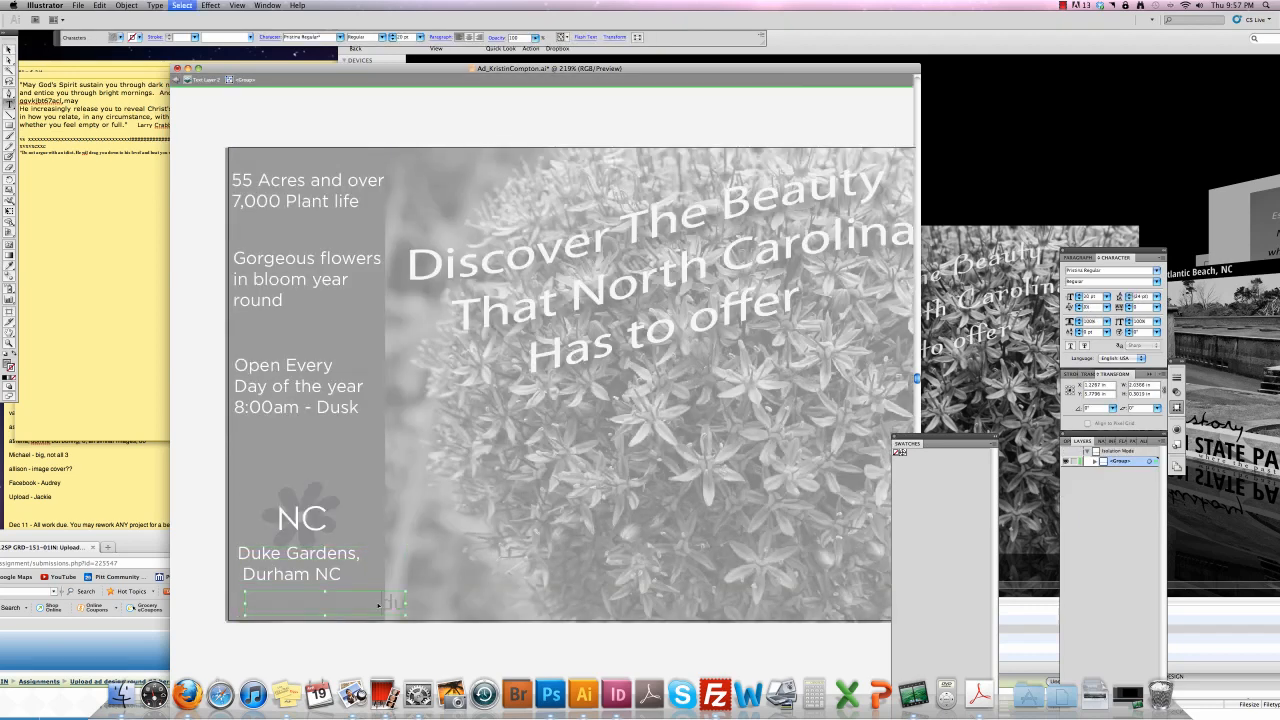
pyautogui.click(9, 266)
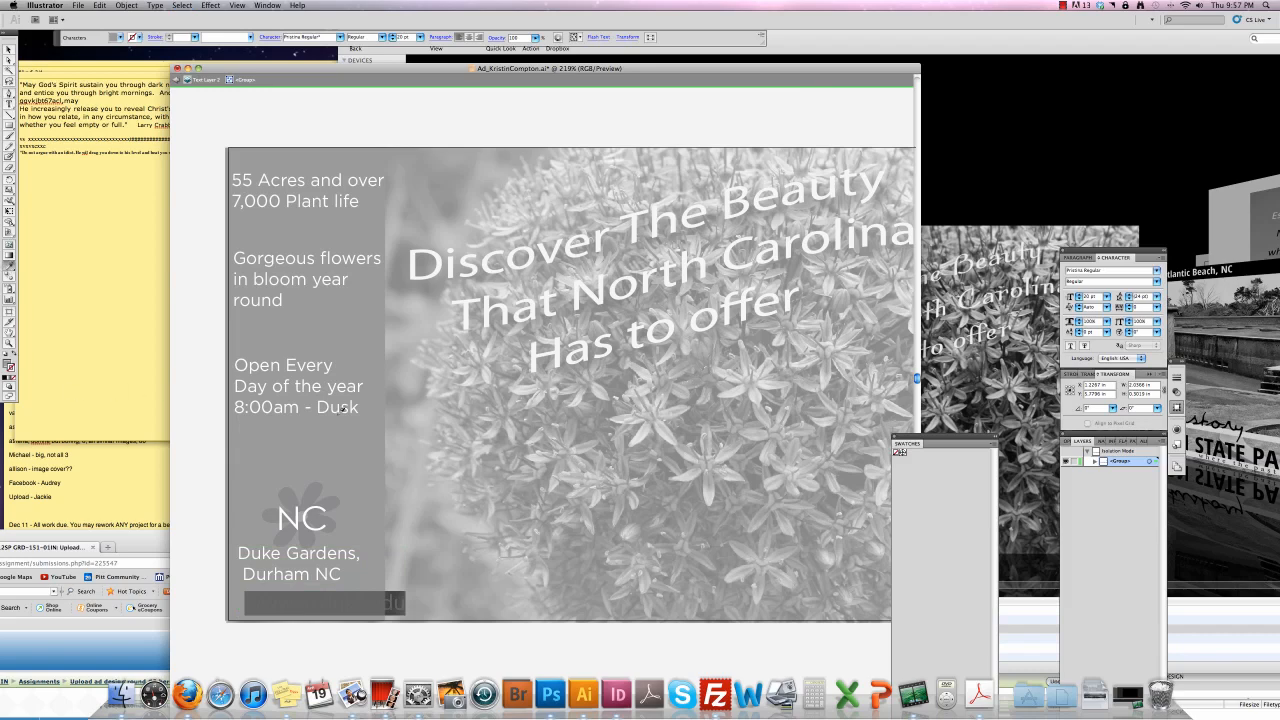
pyautogui.click(318, 387)
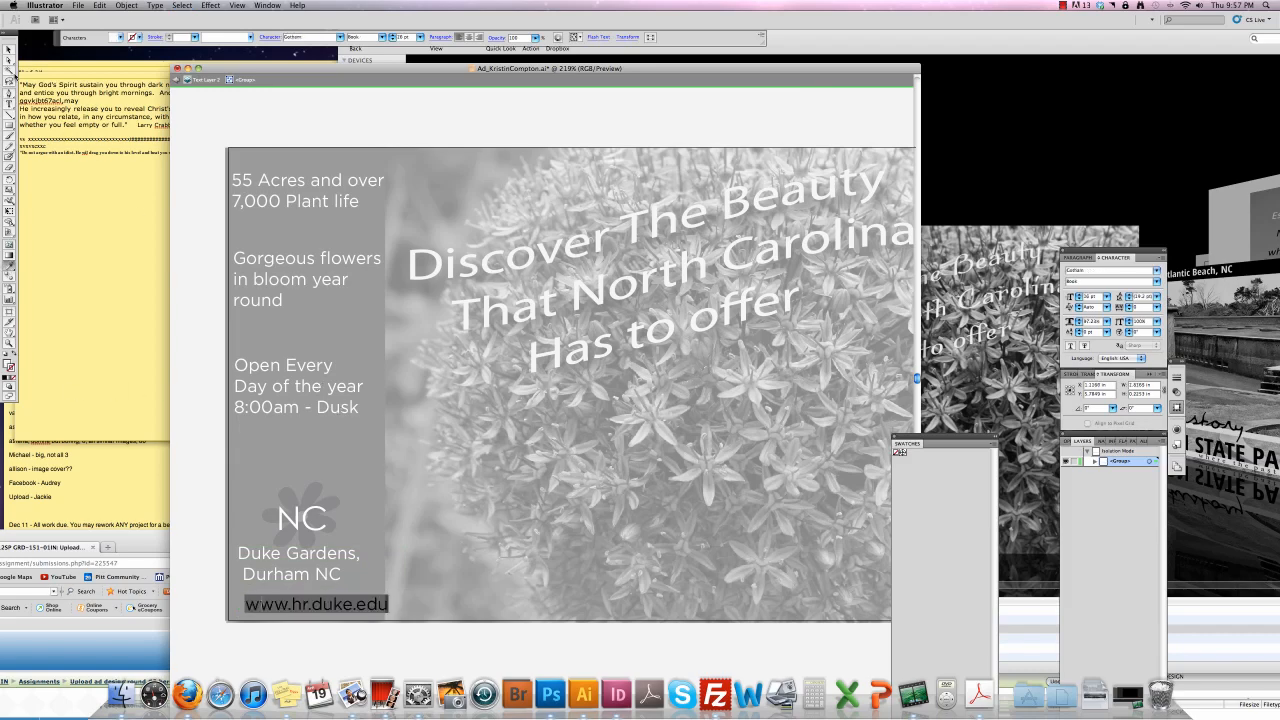
pyautogui.click(9, 49)
pyautogui.click(257, 213)
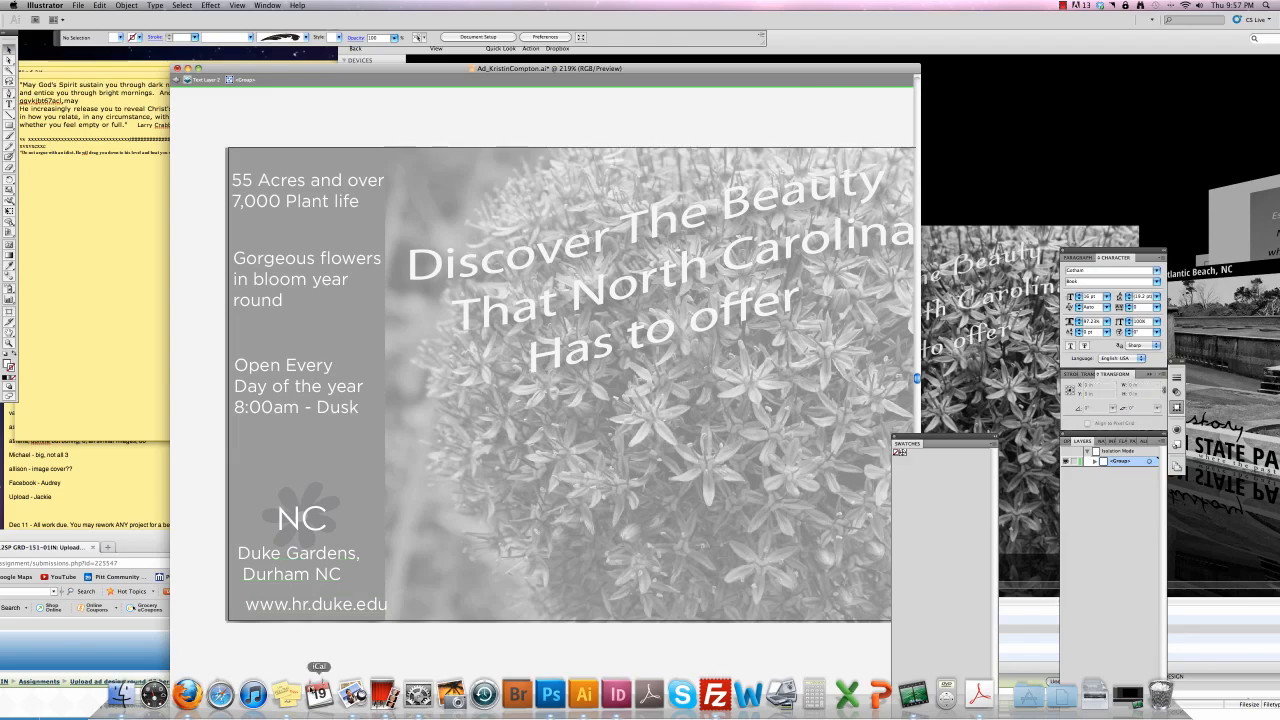
pyautogui.click(183, 80)
pyautogui.click(178, 83)
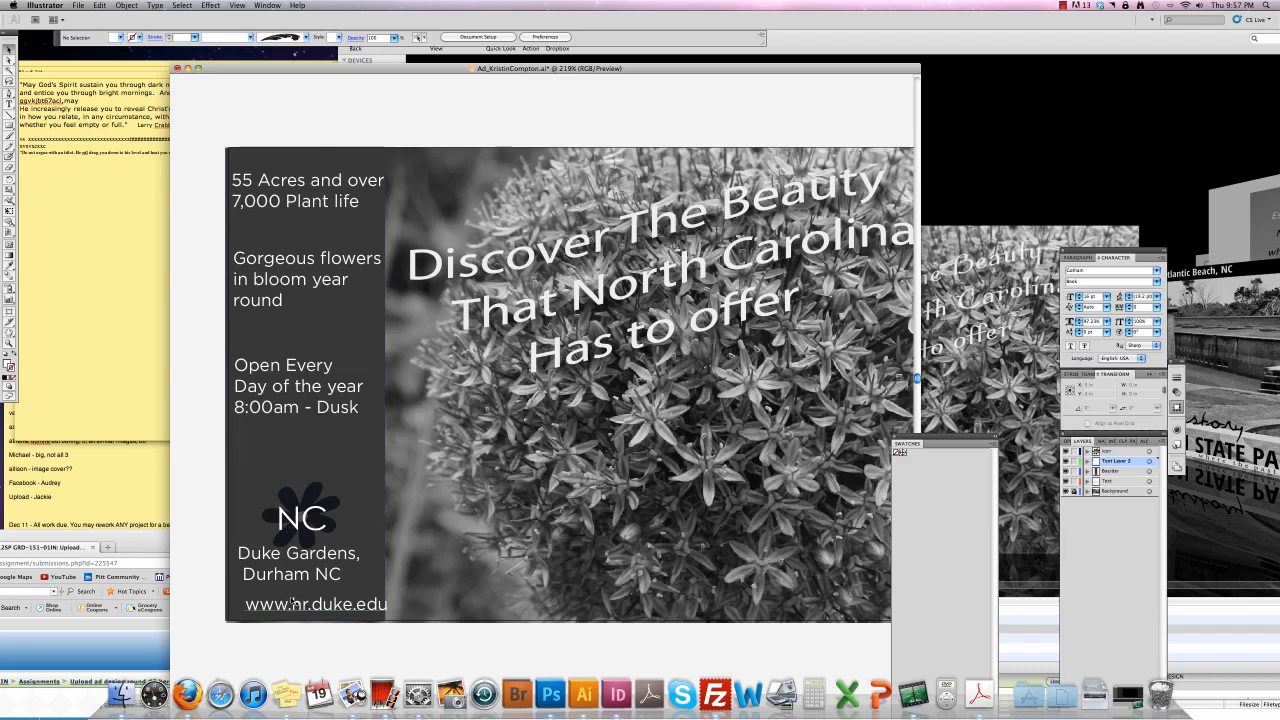
# Nudge the group with the "Duke Gardens, Durham NC" text and website address left so it fits inside the dark sidebar.
pyautogui.click(292, 603)
pyautogui.press('Left')
pyautogui.press('Left')
pyautogui.press('Left')
pyautogui.press('Left')
pyautogui.press('Left')
pyautogui.press('Left')
pyautogui.press('Left')
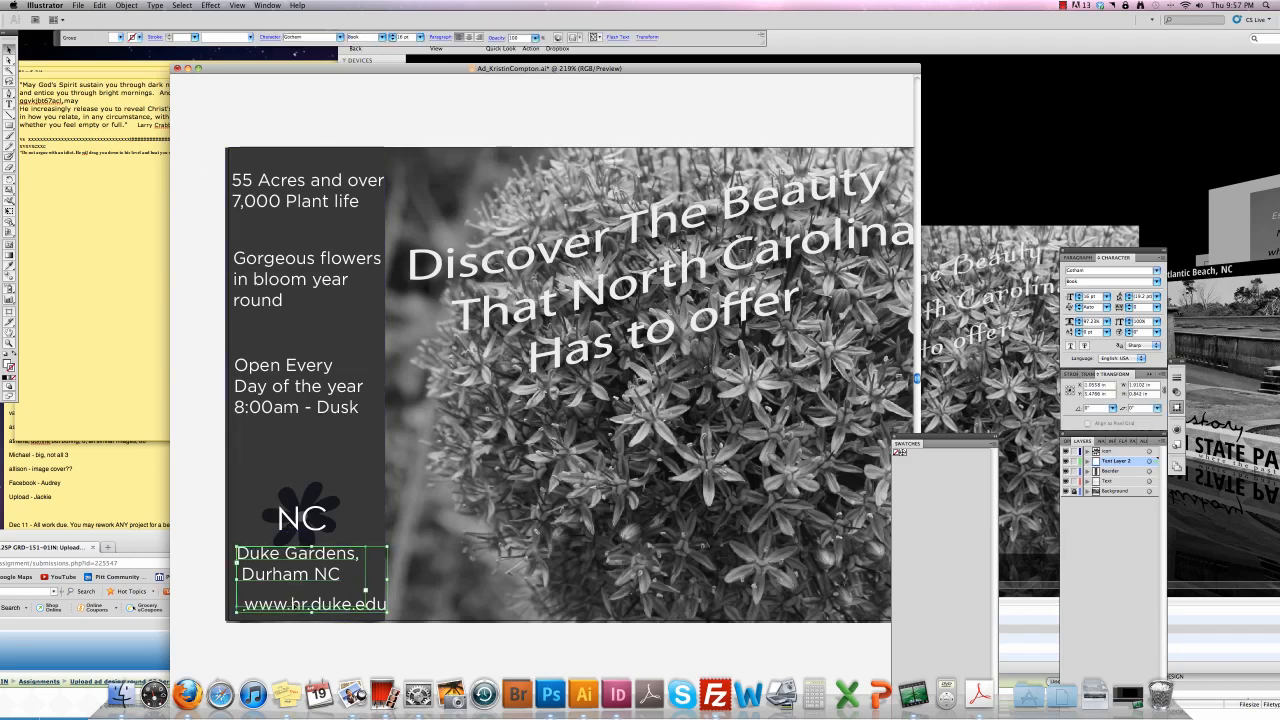
pyautogui.press('Left')
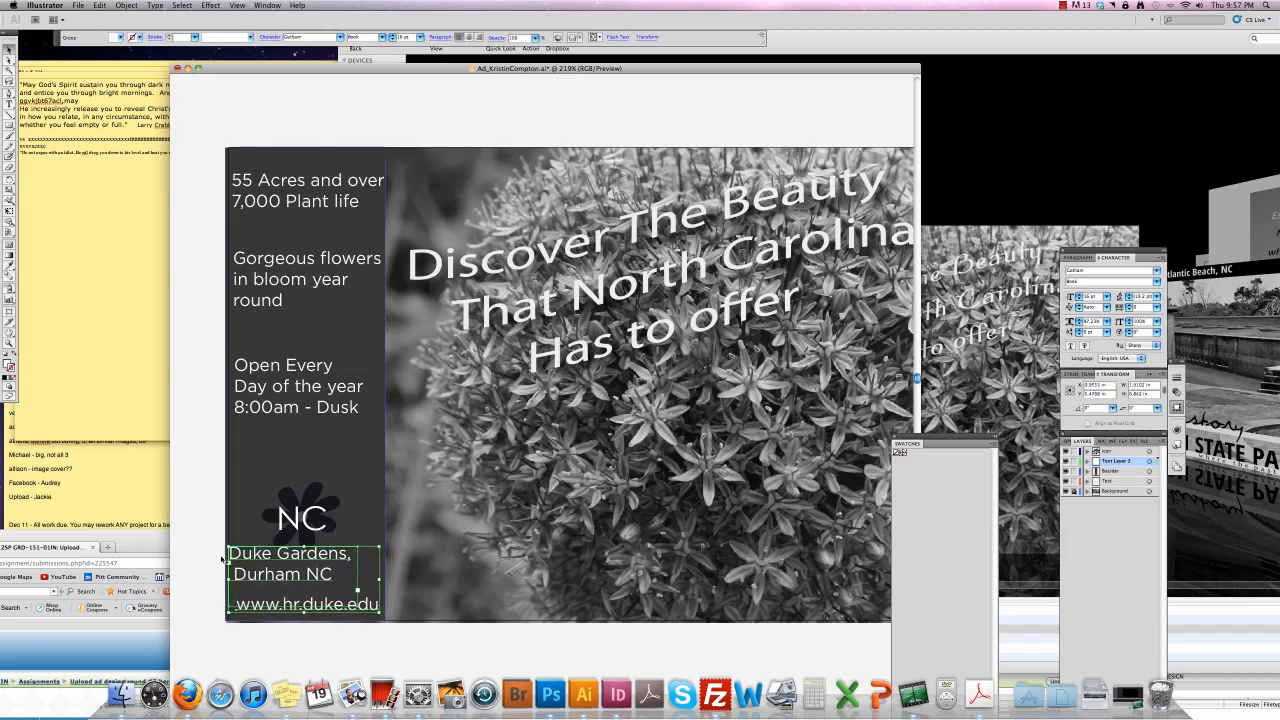
pyautogui.click(190, 556)
pyautogui.click(253, 560)
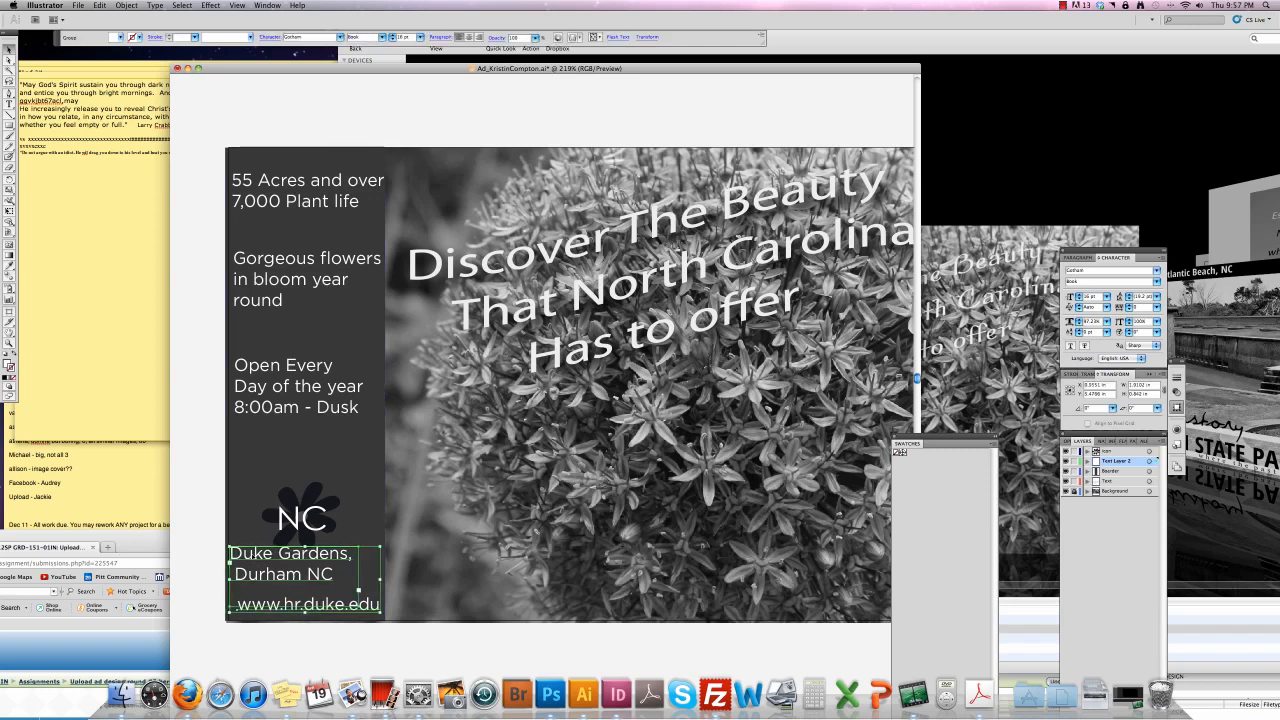
pyautogui.press('Right')
pyautogui.press('Right')
pyautogui.press('Left')
pyautogui.press('Left')
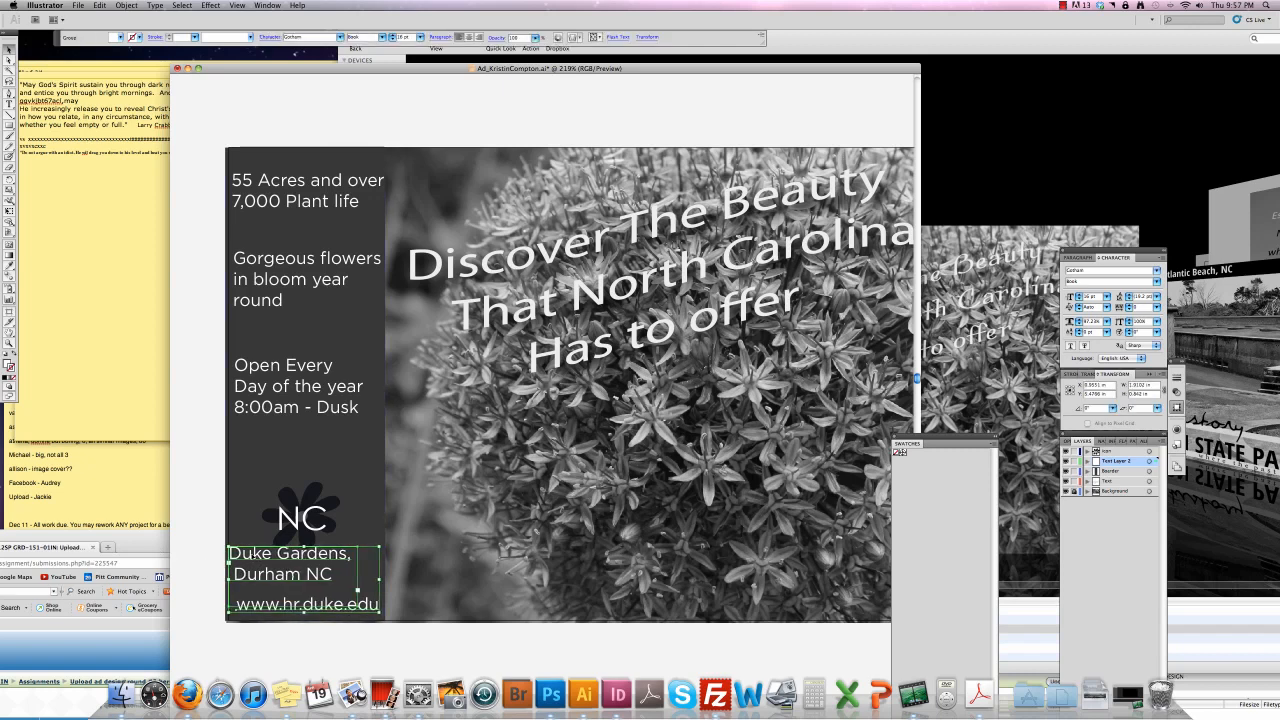
# Ungroup the address texts and nudge "Duke Gardens, Durham NC" right until it lines up with the website's left edge.
pyautogui.press('shift+super+g')
pyautogui.click(203, 563)
pyautogui.click(254, 555)
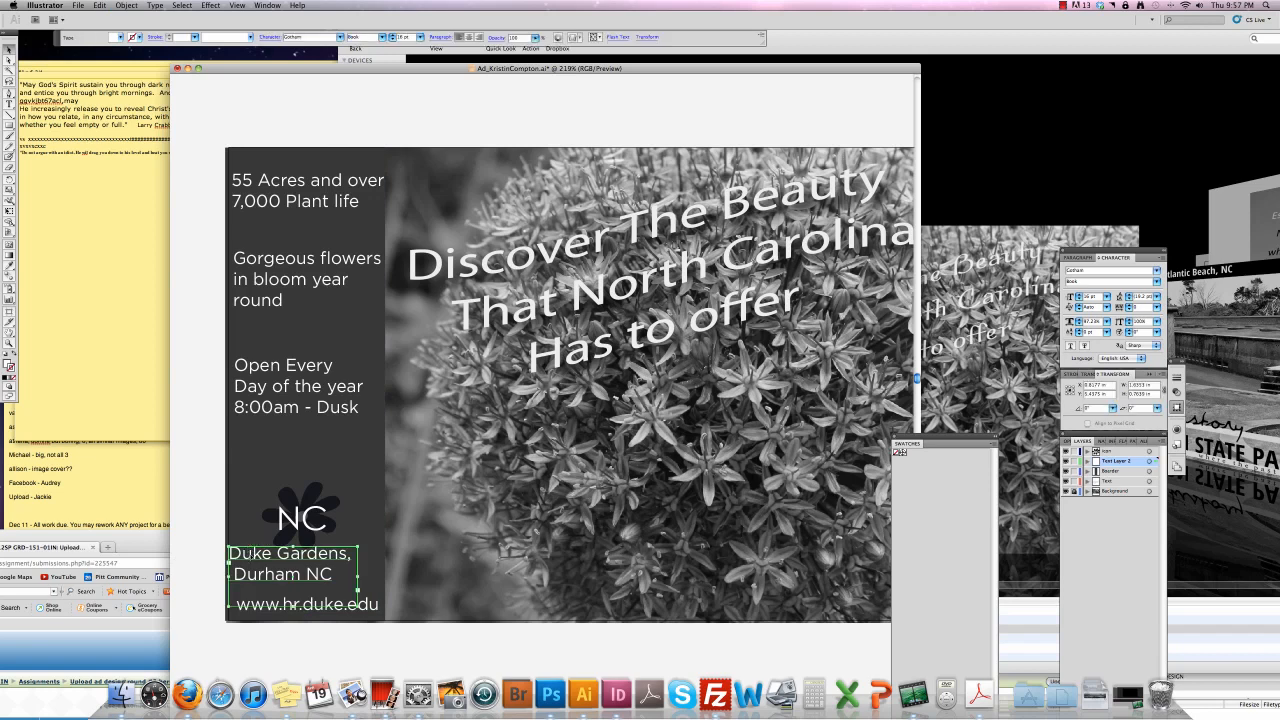
pyautogui.press('Right')
pyautogui.press('Right')
pyautogui.press('Right')
pyautogui.press('Right')
pyautogui.press('Right')
pyautogui.press('Right')
pyautogui.press('Right')
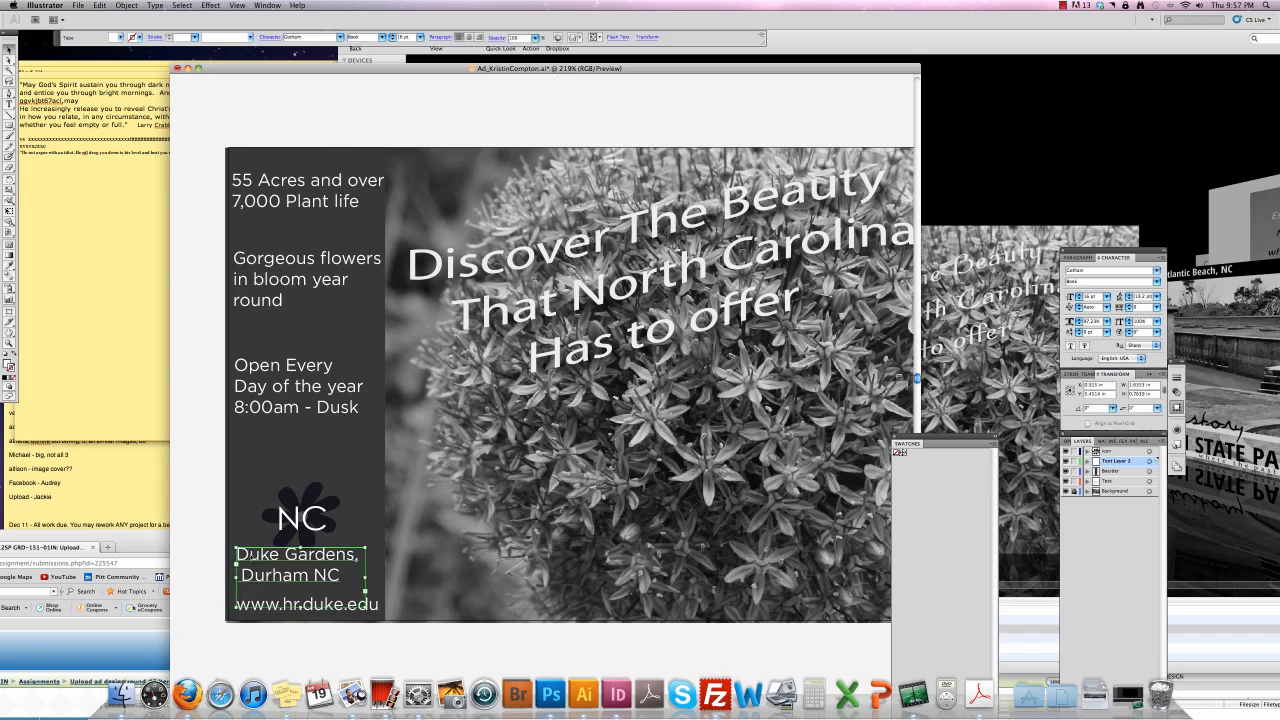
# Nudge the "Duke Gardens" text down close above the website address and remove the leading space before "Durham NC".
pyautogui.press('Down')
pyautogui.press('Down')
pyautogui.press('Down')
pyautogui.press('Down')
pyautogui.press('Down')
pyautogui.press('Down')
pyautogui.press('Down')
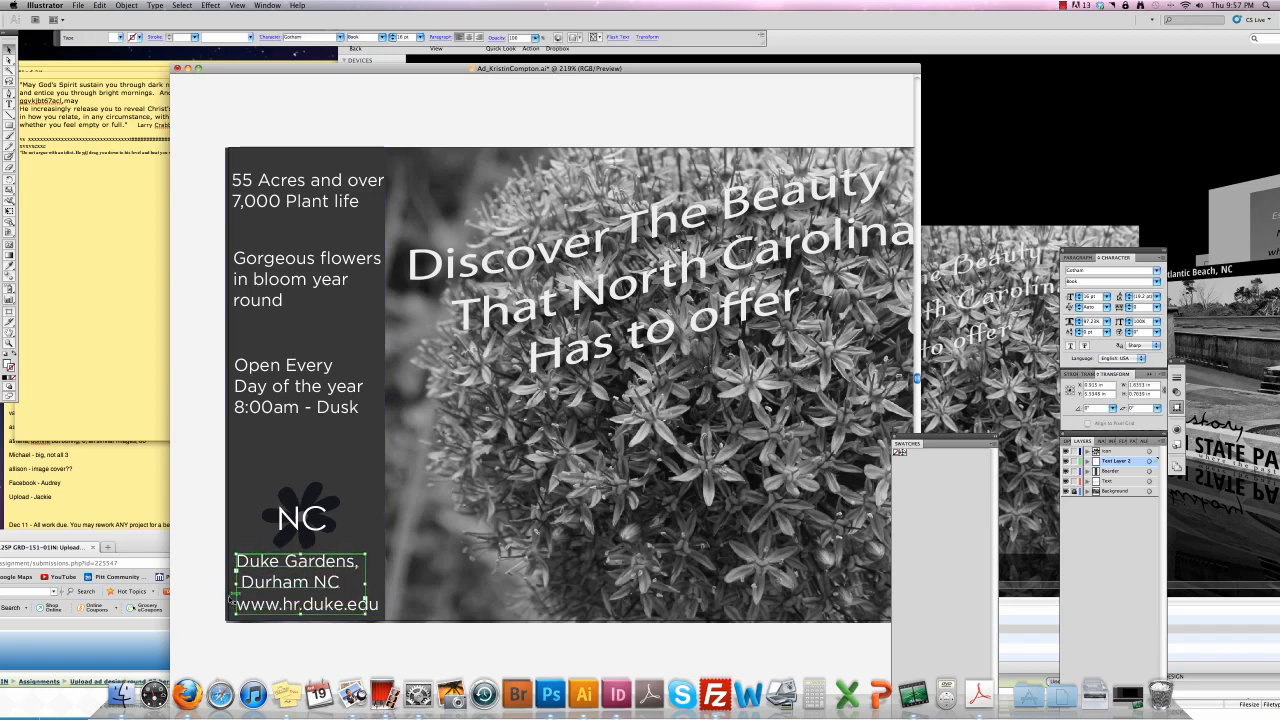
pyautogui.doubleClick(241, 584)
pyautogui.press('BackSpace')
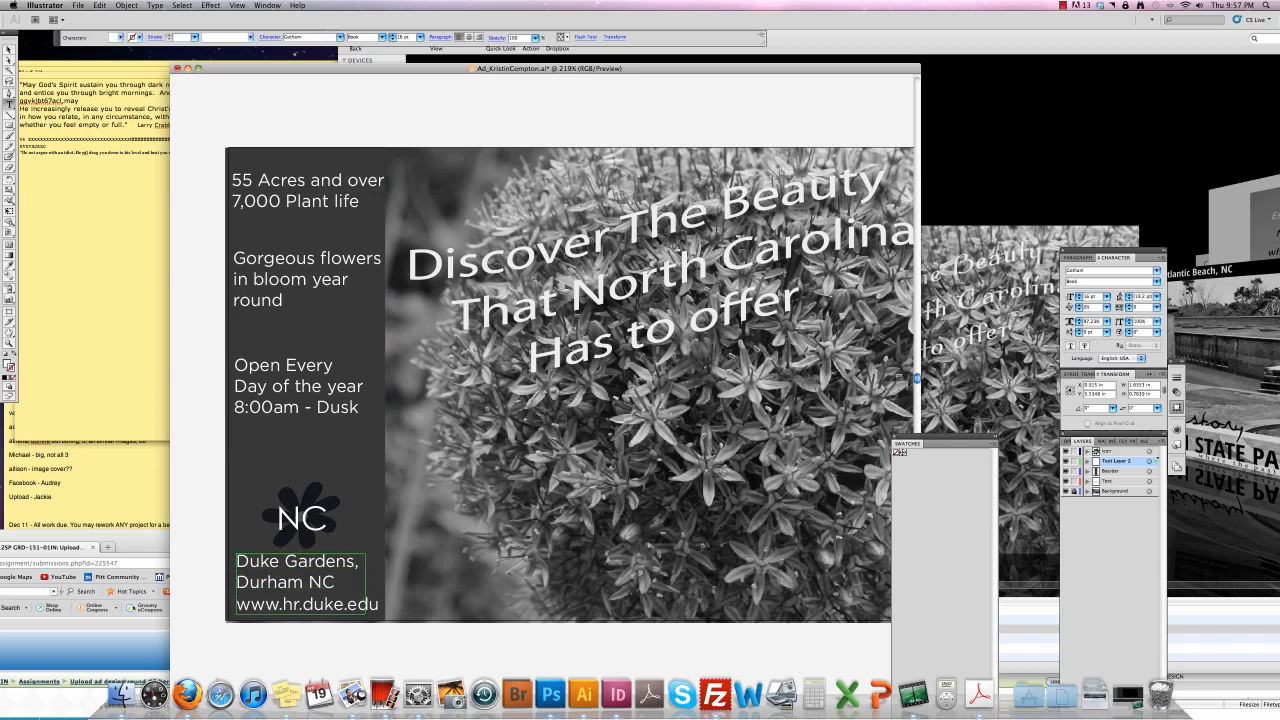
pyautogui.click(8, 49)
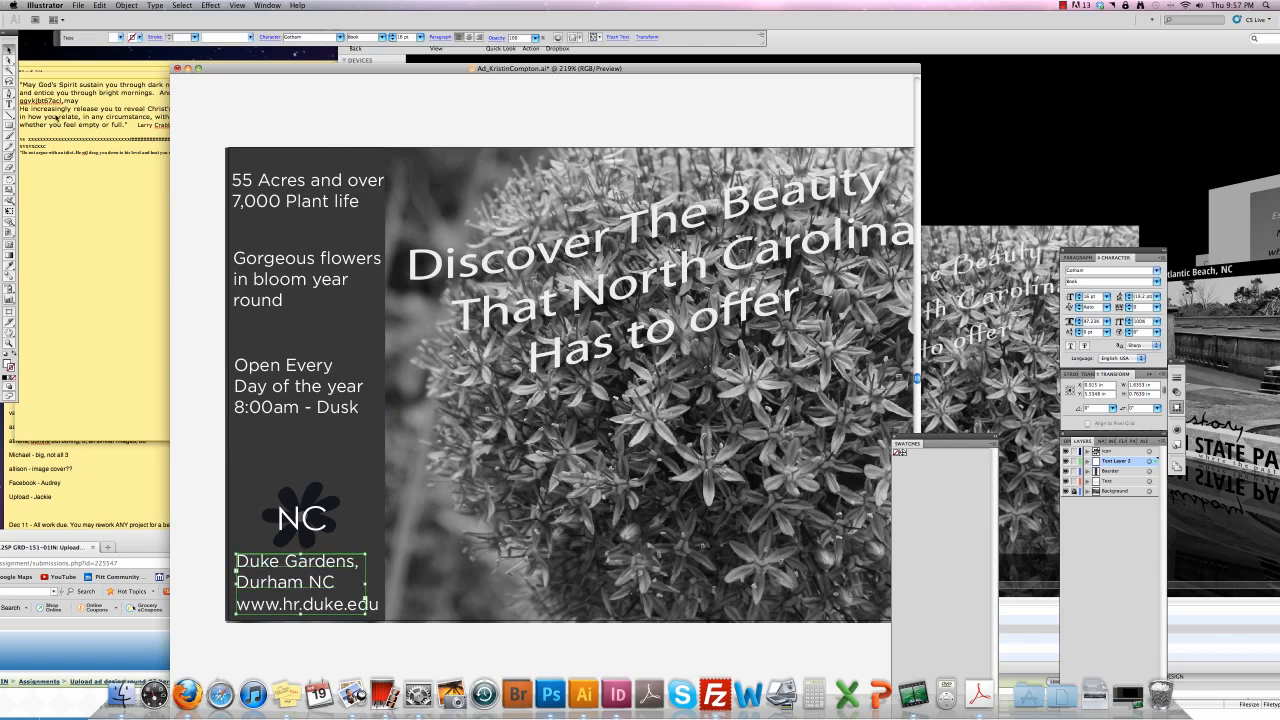
# Center-align the "Duke Gardens, Durham NC" text and the website address, and move the address back into the sidebar beneath it.
pyautogui.keyDown('shift'); pyautogui.click(372, 605); pyautogui.keyUp('shift')
pyautogui.click(464, 37)
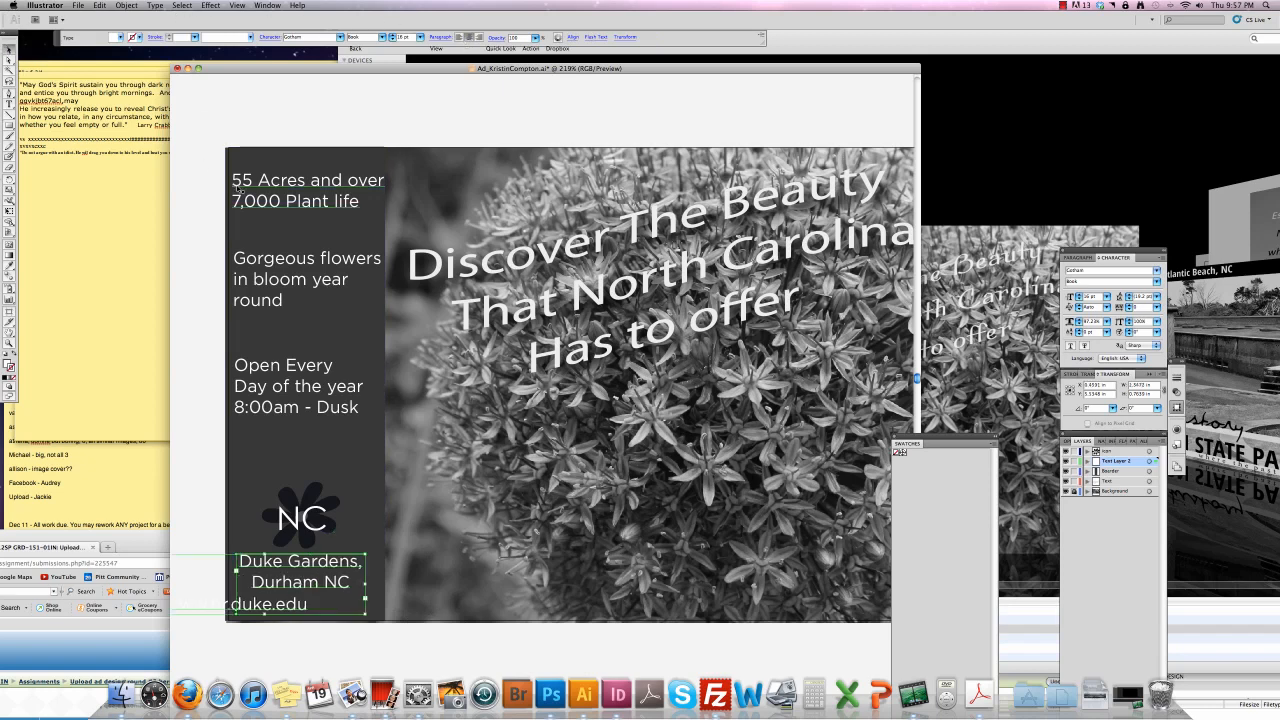
pyautogui.click(185, 174)
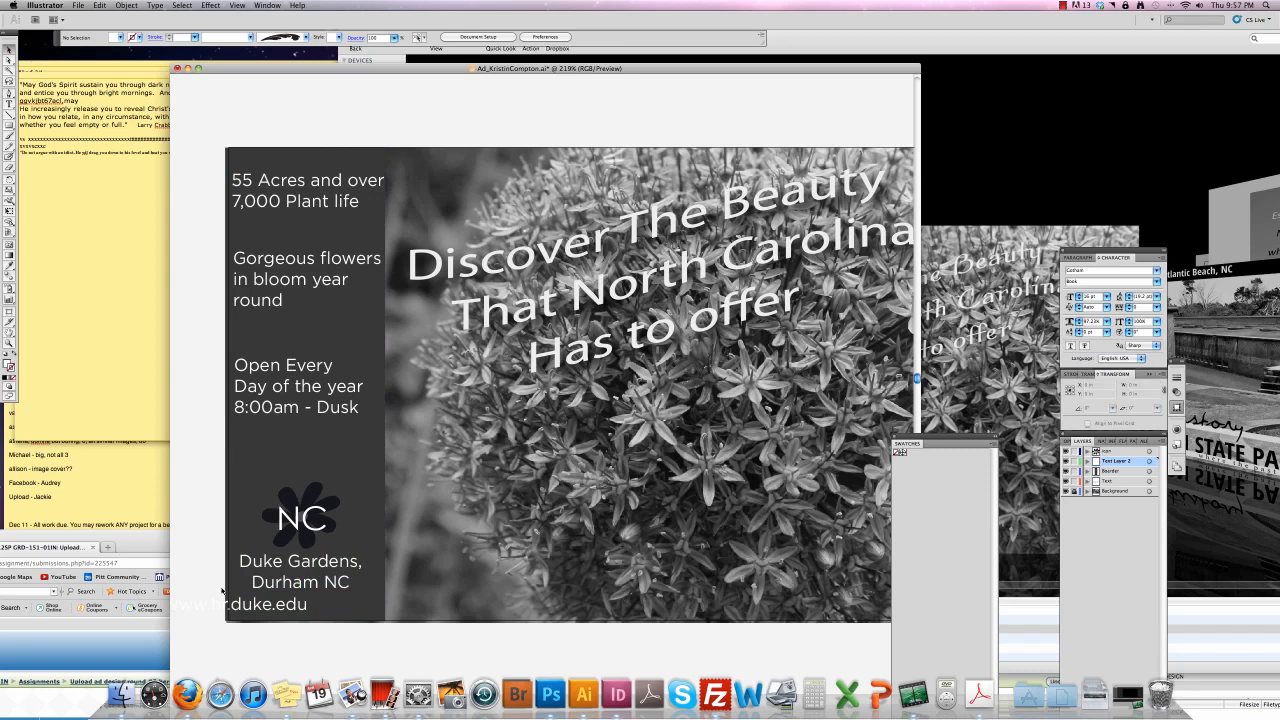
pyautogui.moveTo(228, 606); pyautogui.dragTo(304, 606)
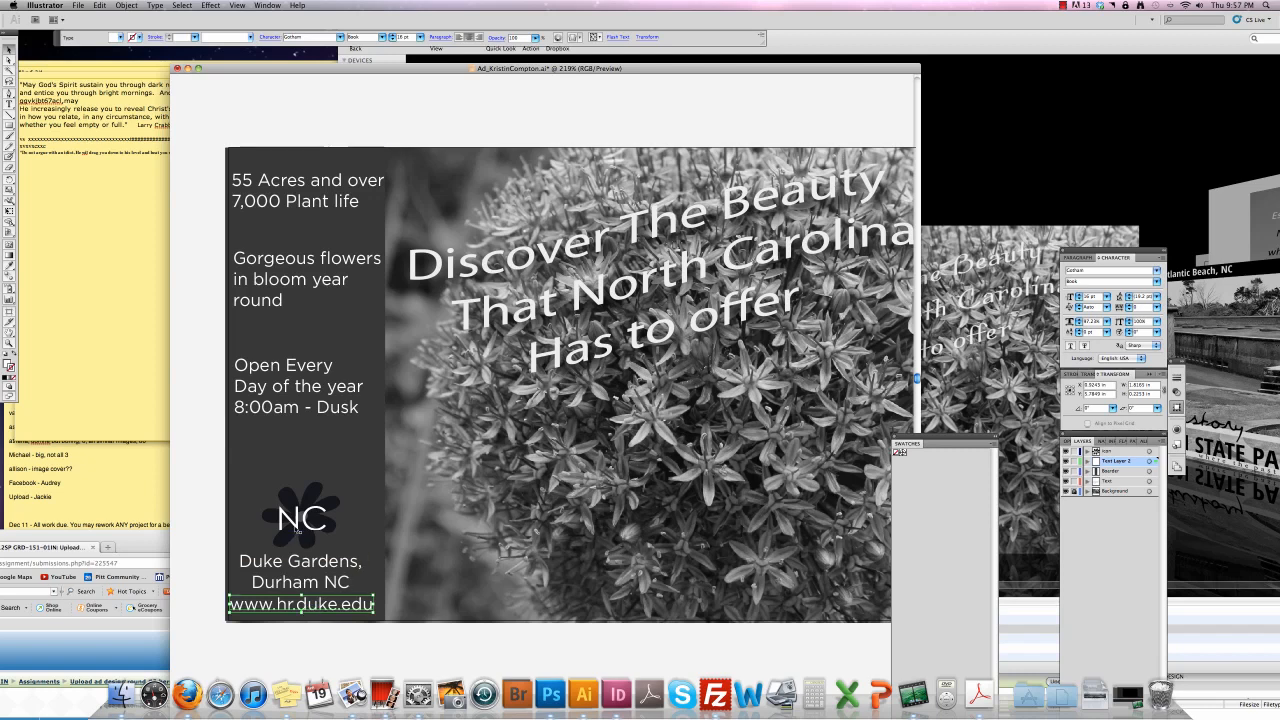
pyautogui.click(303, 522)
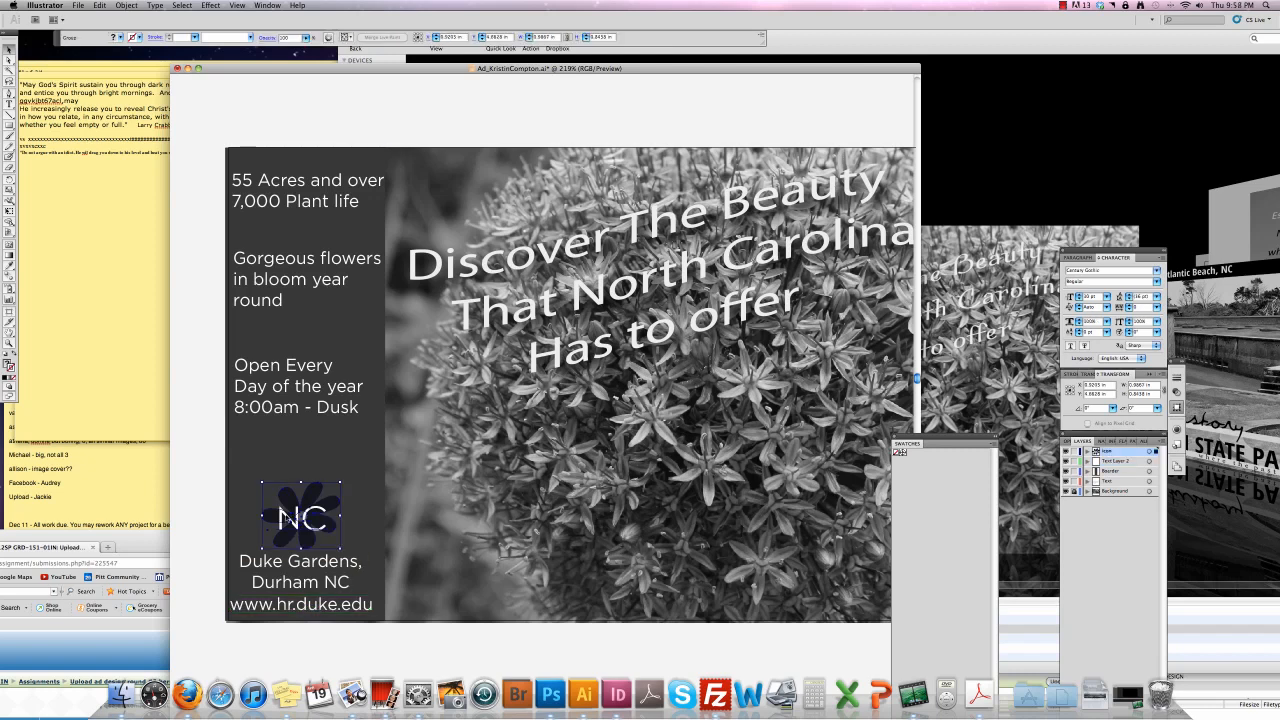
pyautogui.click(203, 497)
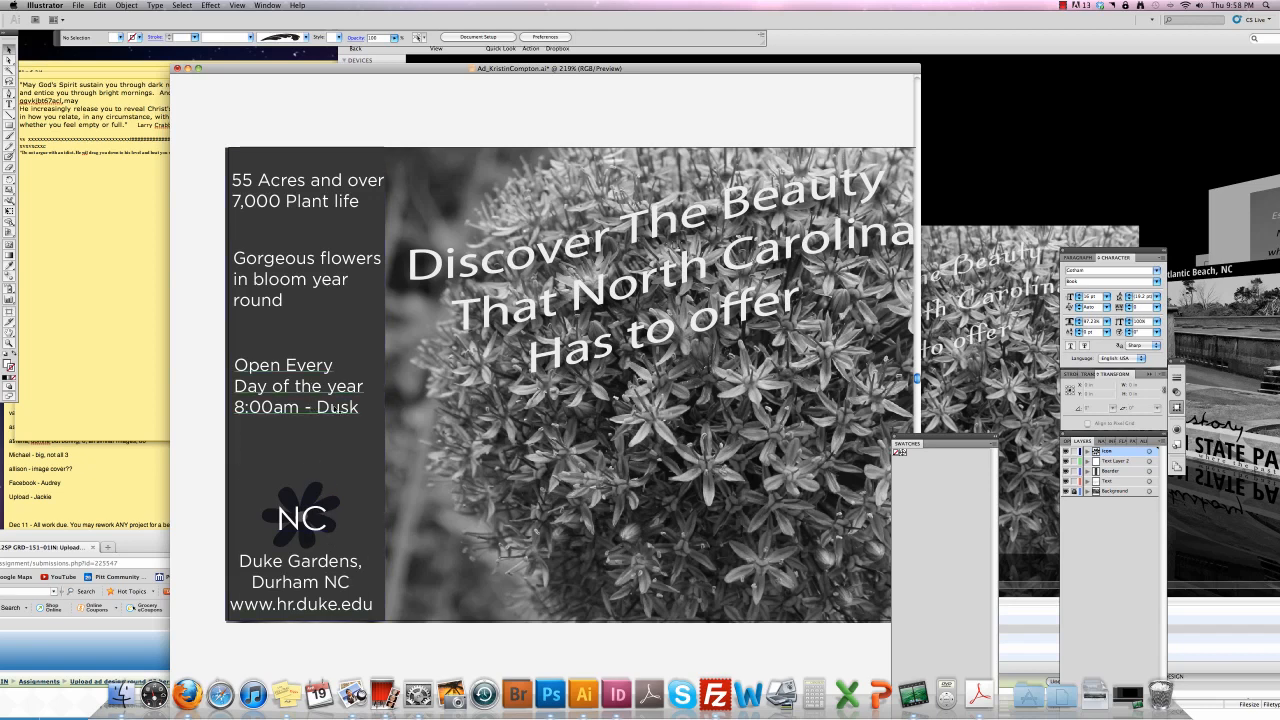
# Move the opening-hours text down just above the NC flower logo and the "Gorgeous flowers" text up beneath the "55 Acres" text.
pyautogui.moveTo(316, 388); pyautogui.dragTo(316, 432)
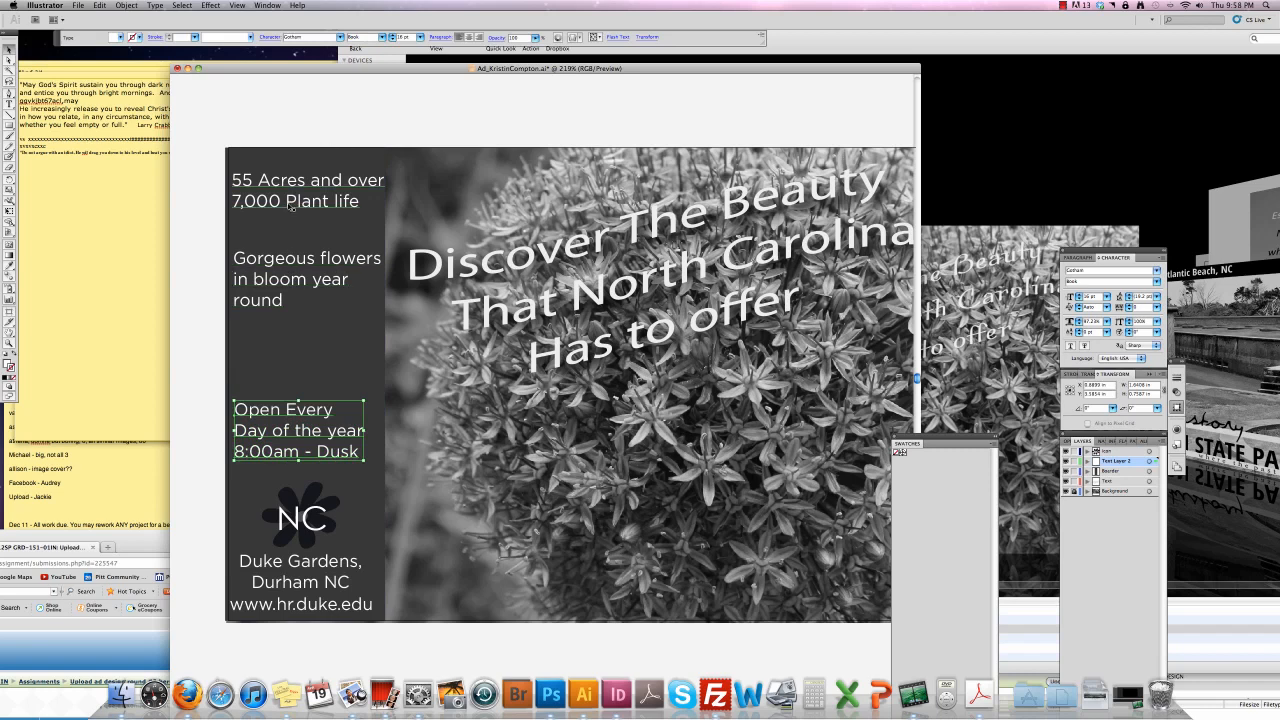
pyautogui.moveTo(290, 272); pyautogui.dragTo(233, 229)
# Set the whole "Gorgeous flowers in bloom year round" text to the Bold font style.
pyautogui.doubleClick(302, 250)
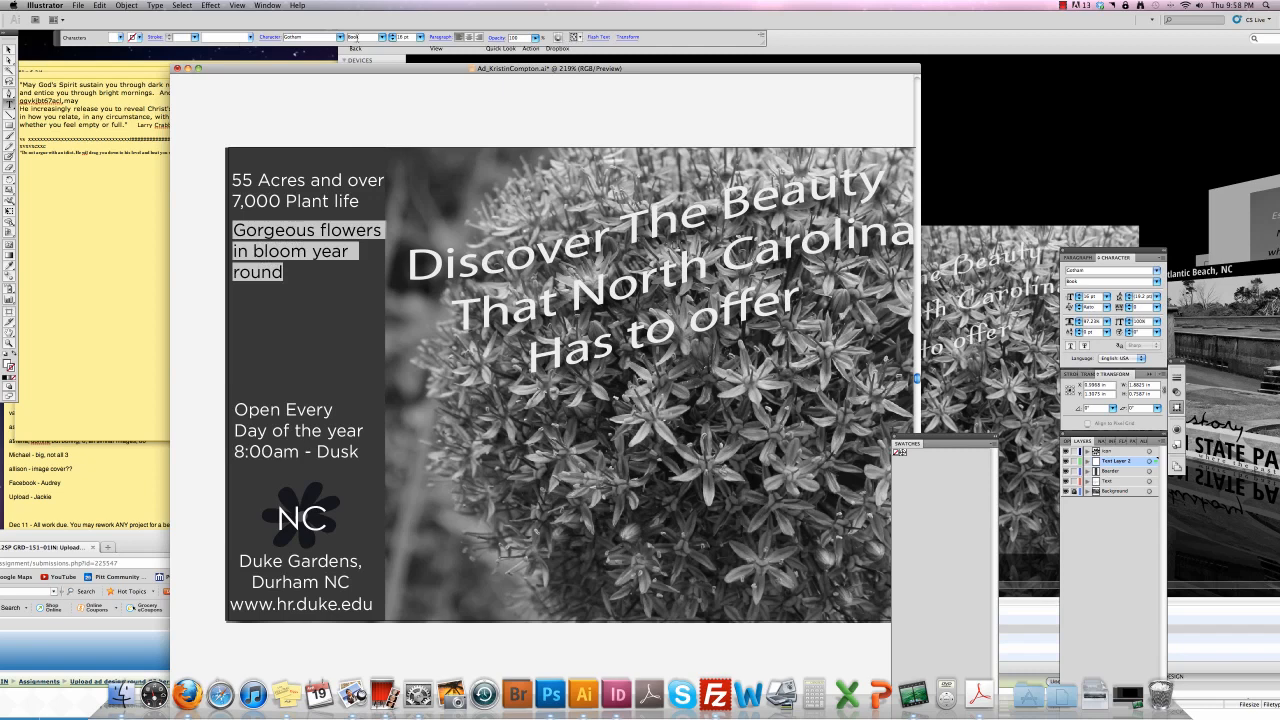
pyautogui.click(382, 38)
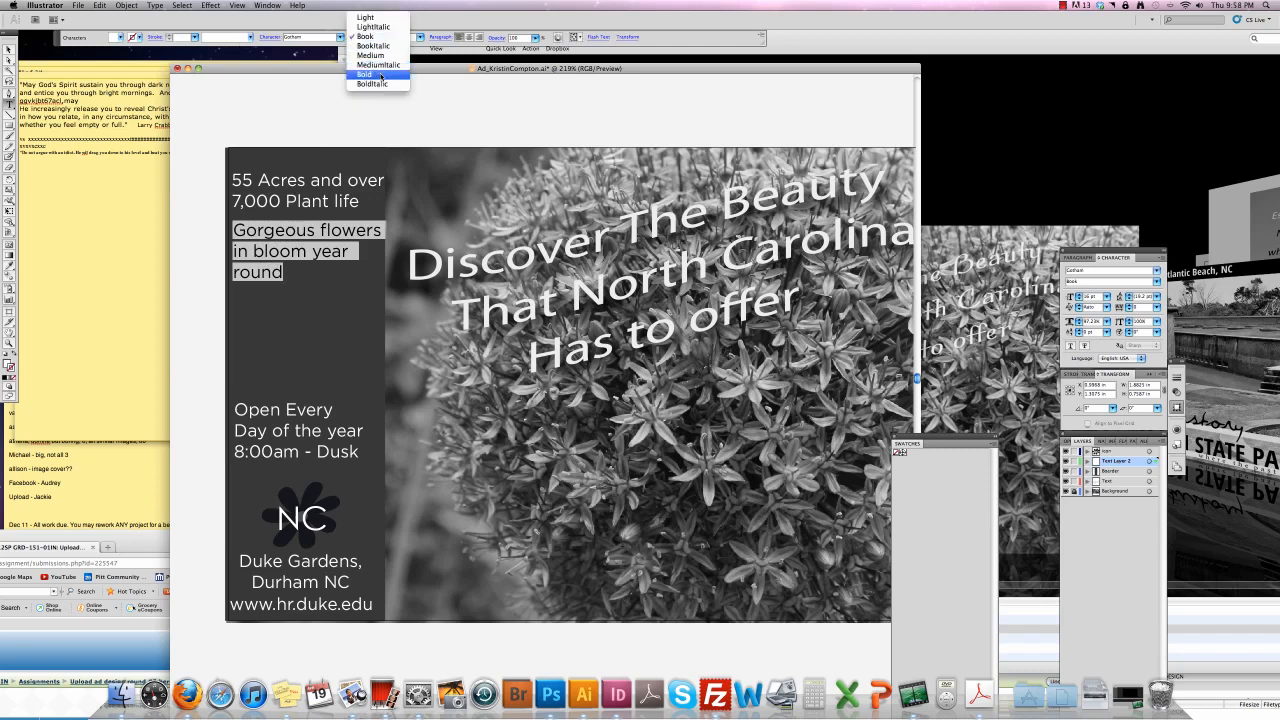
pyautogui.click(381, 75)
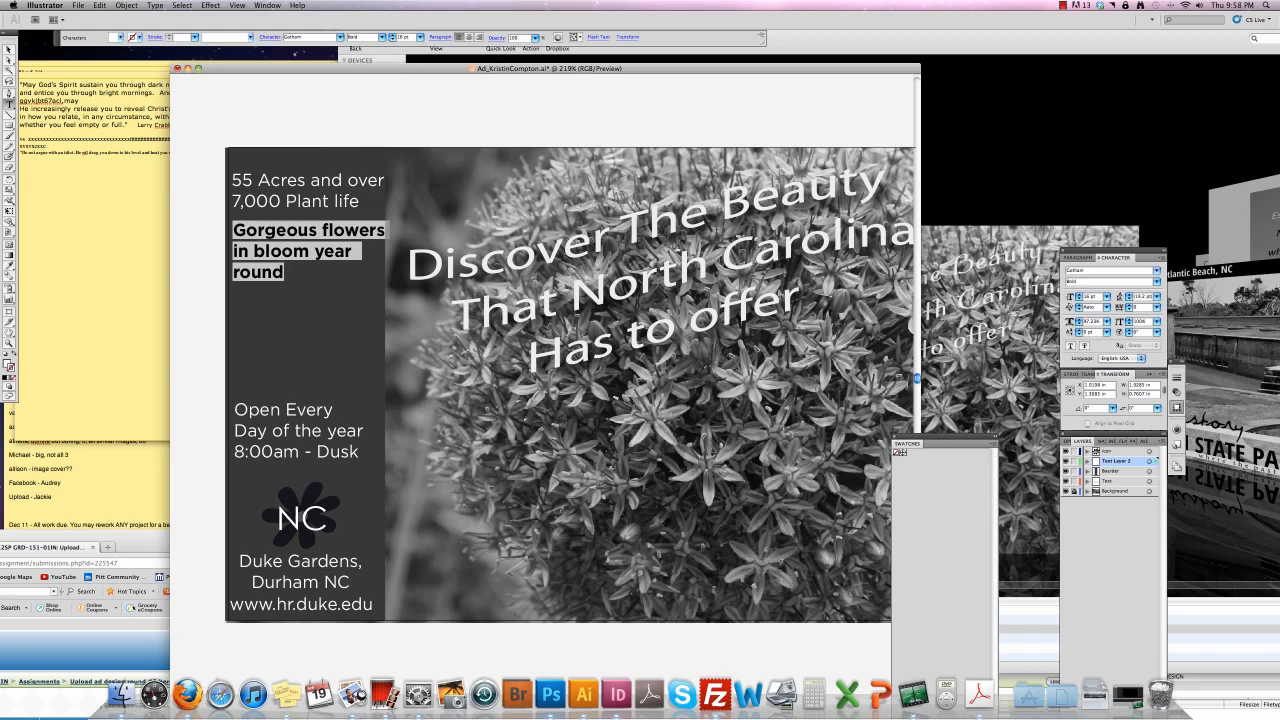
pyautogui.click(321, 230)
pyautogui.moveTo(285, 272); pyautogui.dragTo(233, 229)
pyautogui.click(9, 50)
pyautogui.click(237, 134)
# Copy all the wording of the warped "Discover The Beauty" headline and delete the warped headline from the photo.
pyautogui.doubleClick(512, 268)
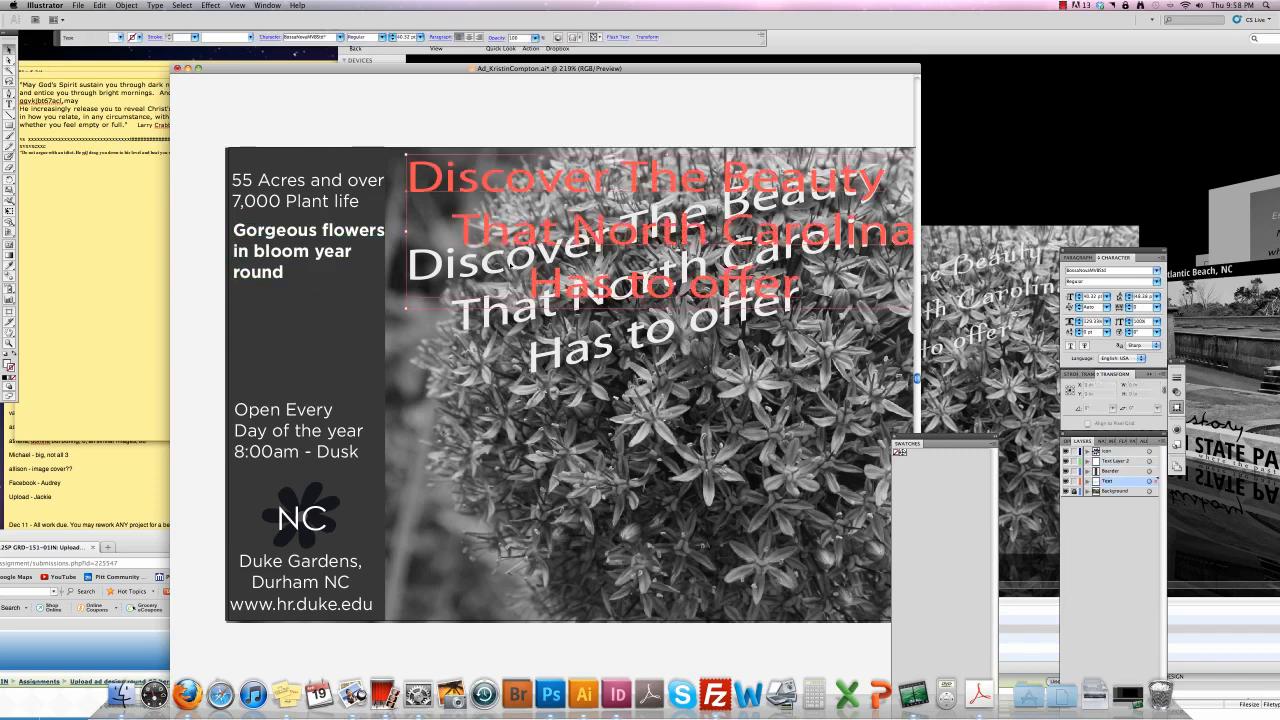
pyautogui.press('super+a')
pyautogui.press('super+c')
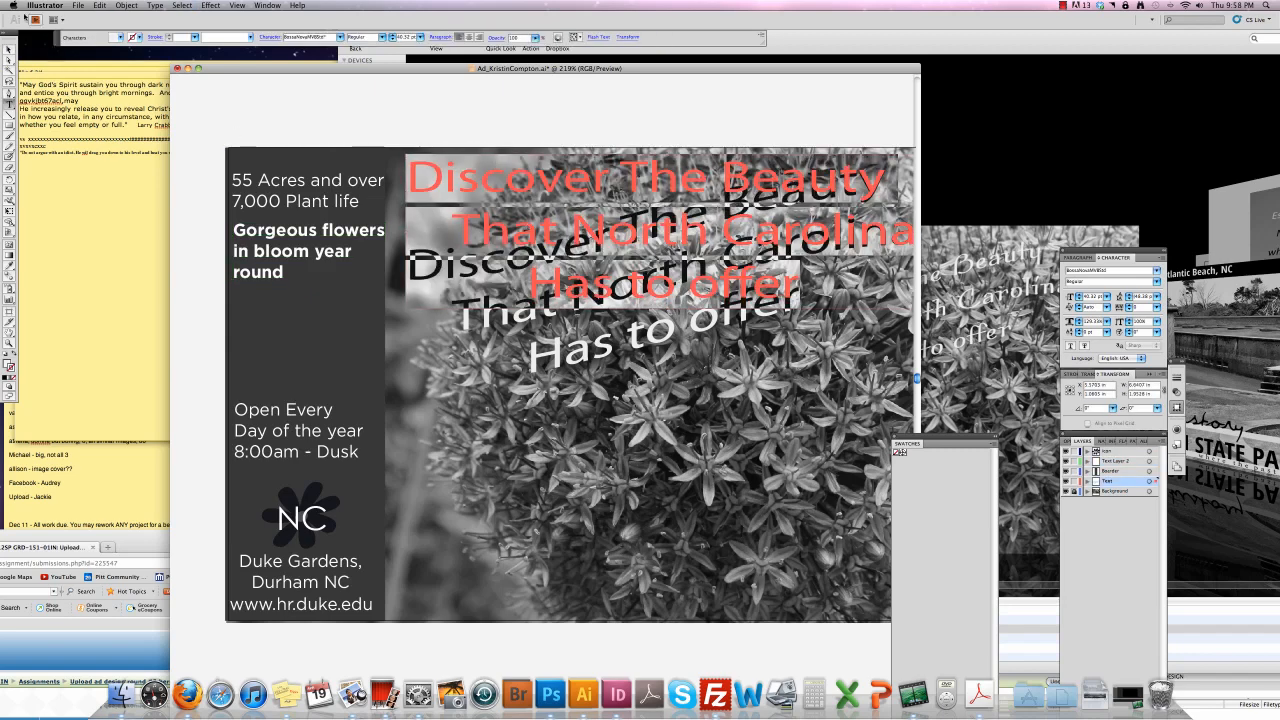
pyautogui.click(9, 50)
pyautogui.press('Delete')
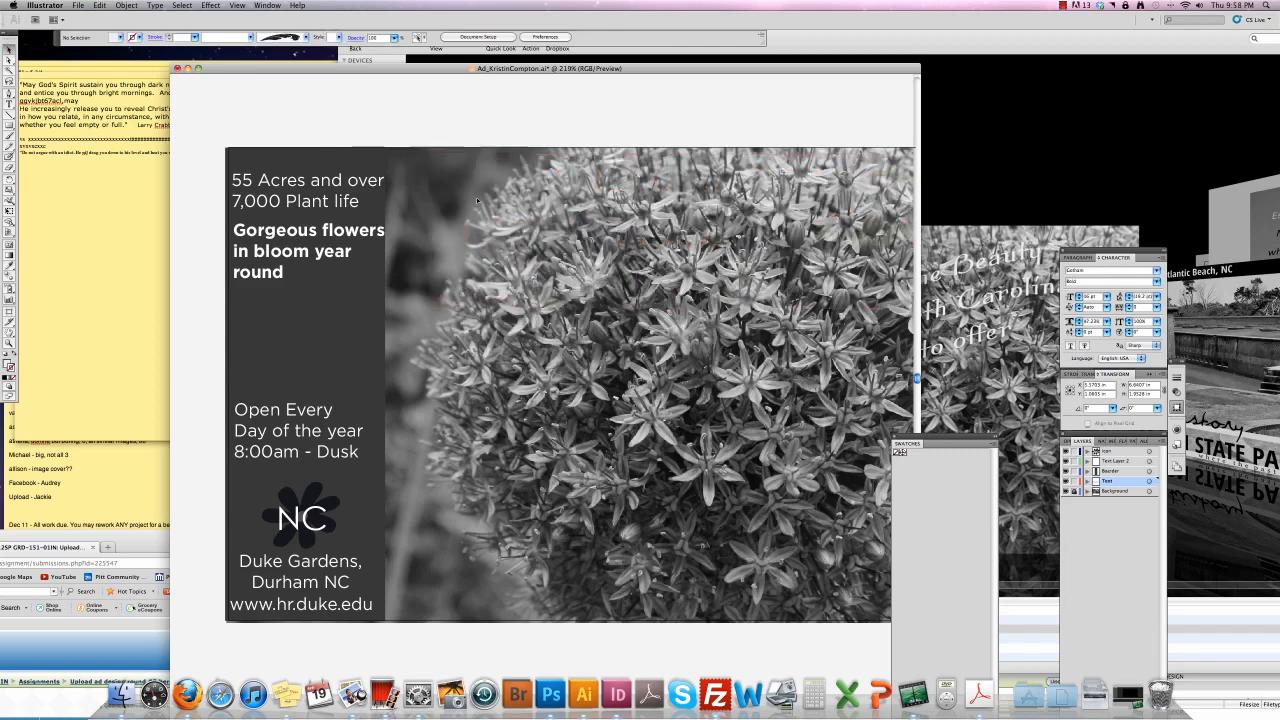
# Paste the headline into a new text box across the lower part of the photo and set its horizontal scale to 100%.
pyautogui.press('super+minus')
pyautogui.press('super+minus')
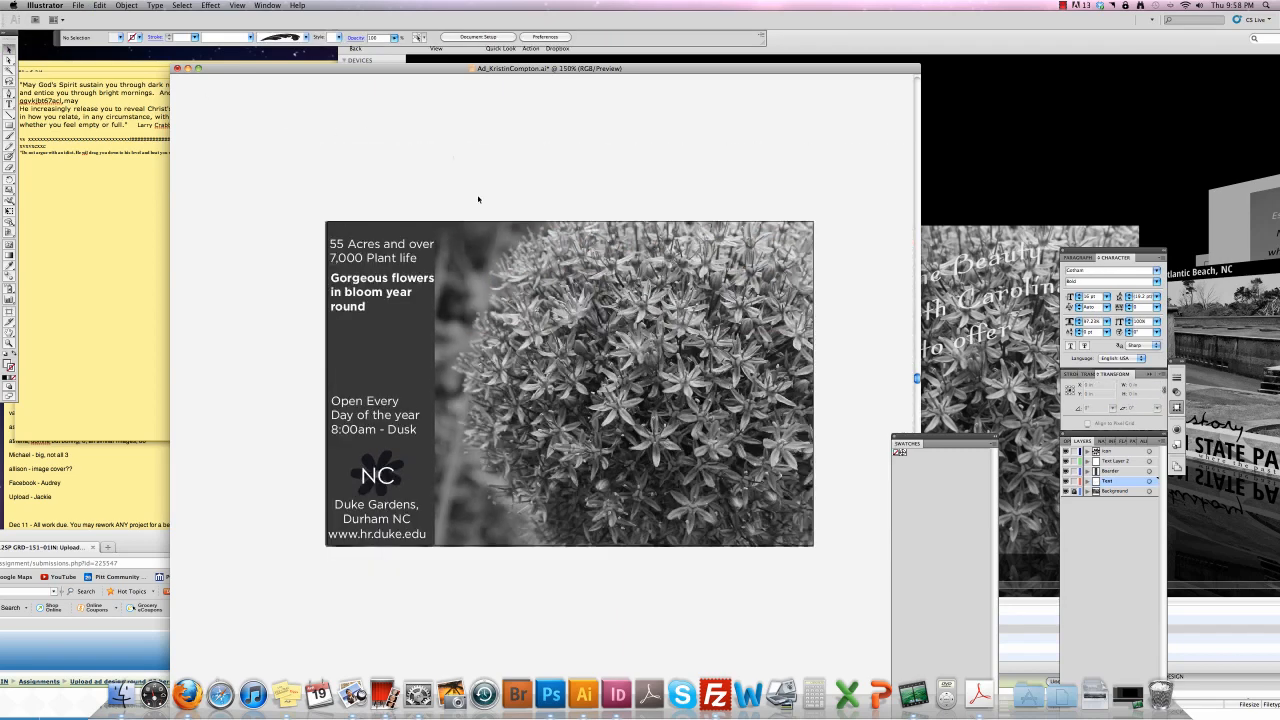
pyautogui.click(9, 104)
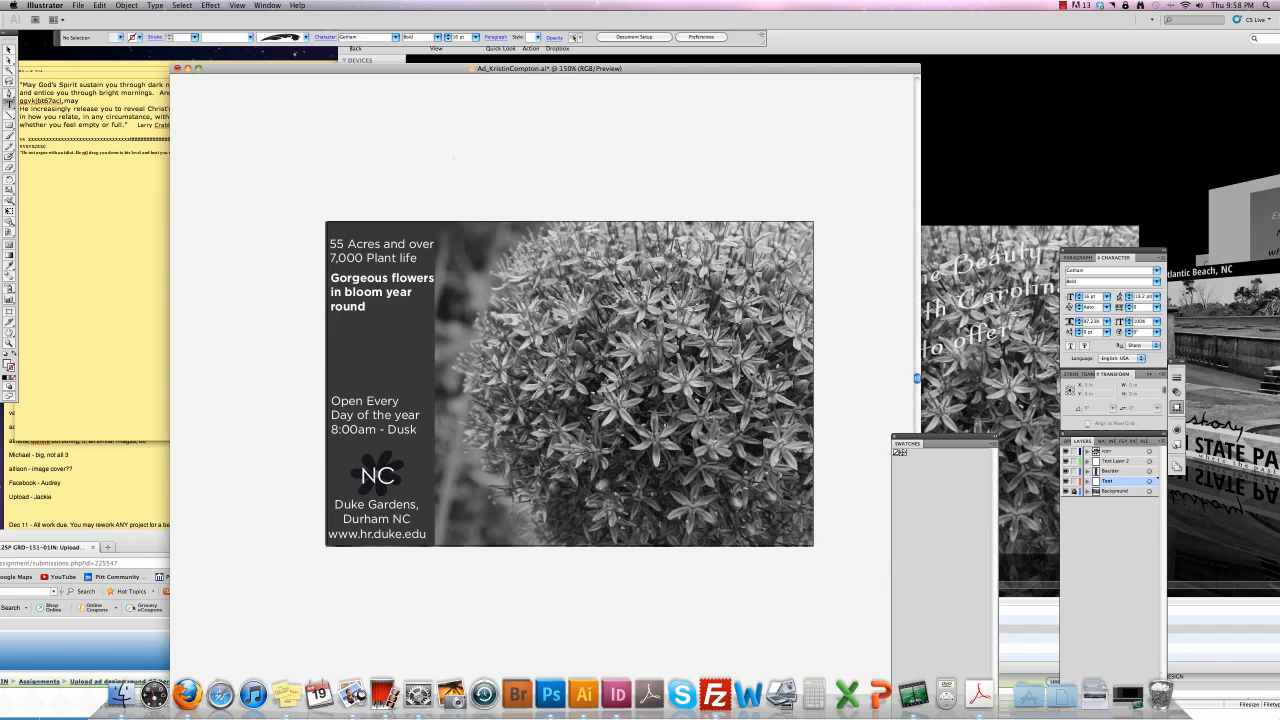
pyautogui.moveTo(803, 534); pyautogui.dragTo(467, 389)
pyautogui.press('super+v')
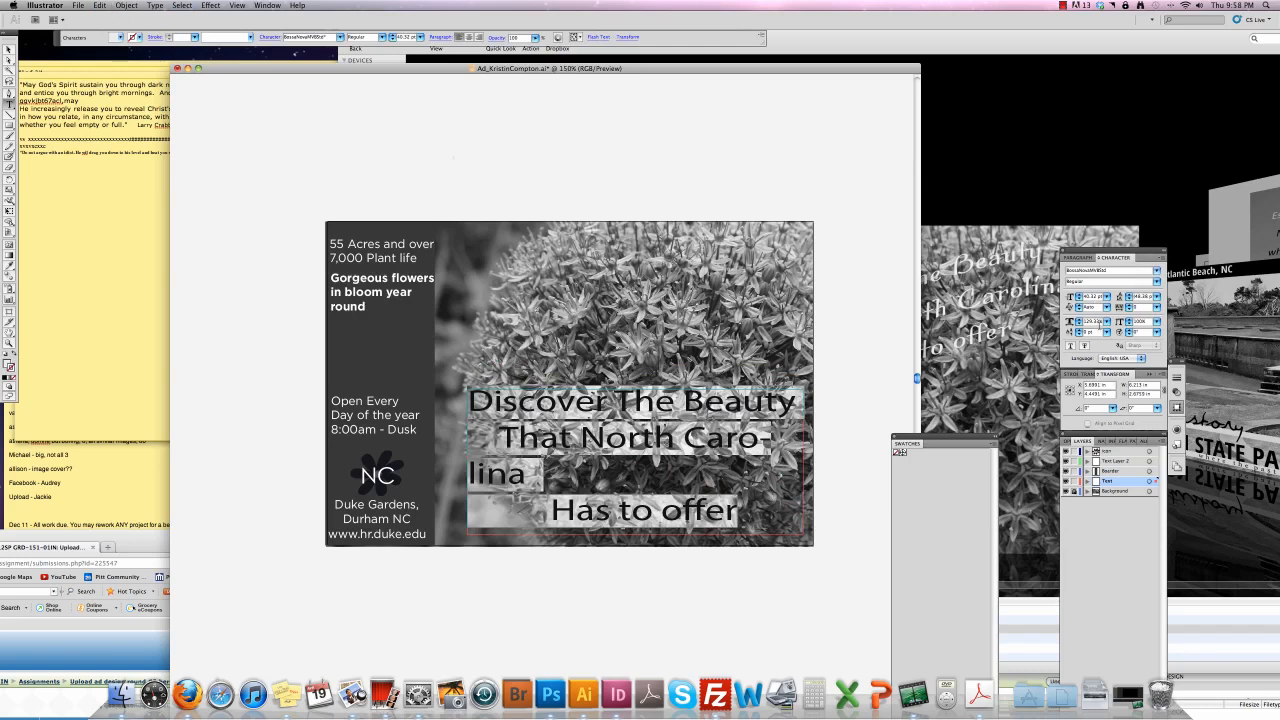
pyautogui.click(1106, 321)
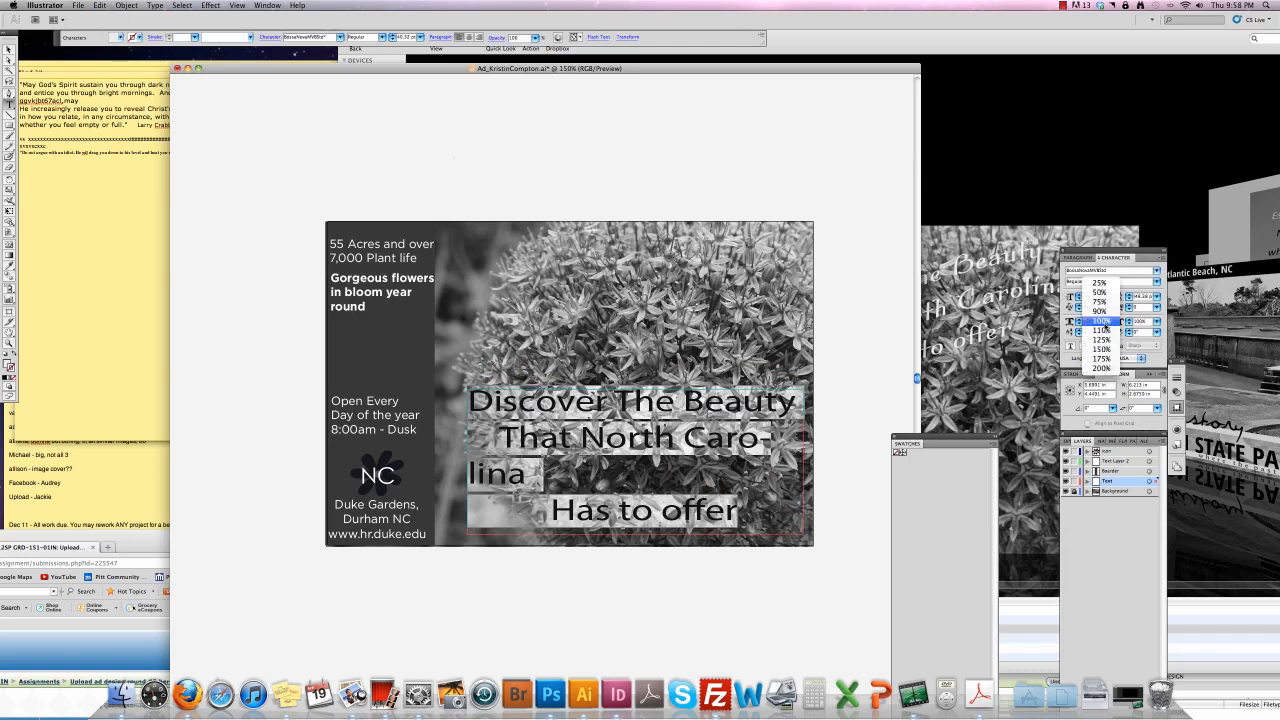
pyautogui.click(1104, 323)
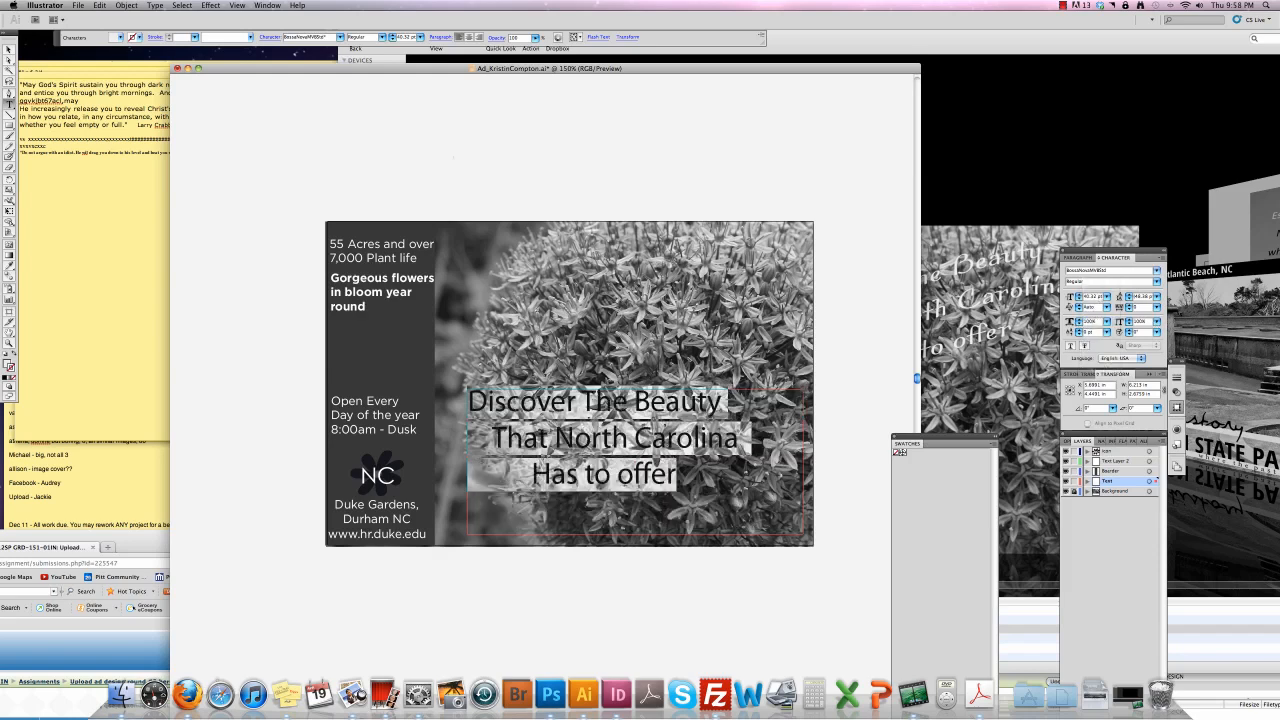
# Remove the leading spaces before "That North Carolina" and "Has to offer" so all headline lines start flush left.
pyautogui.tripleClick(594, 401)
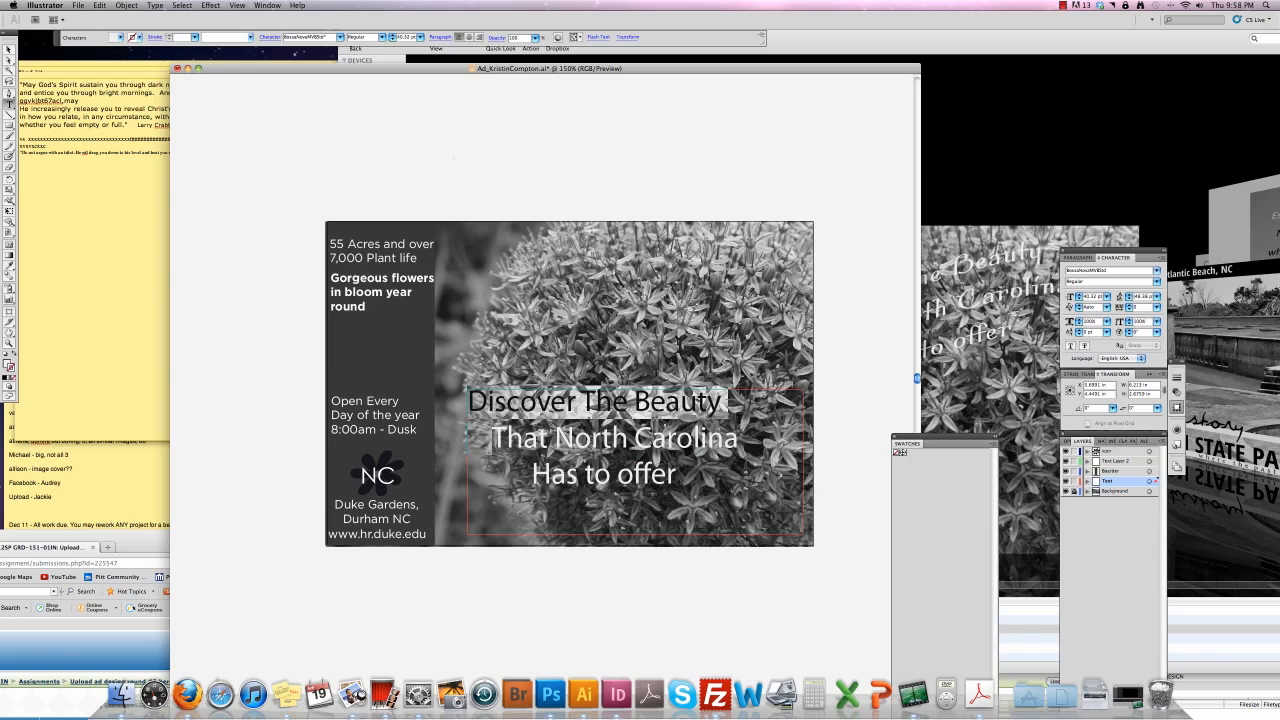
pyautogui.click(594, 401)
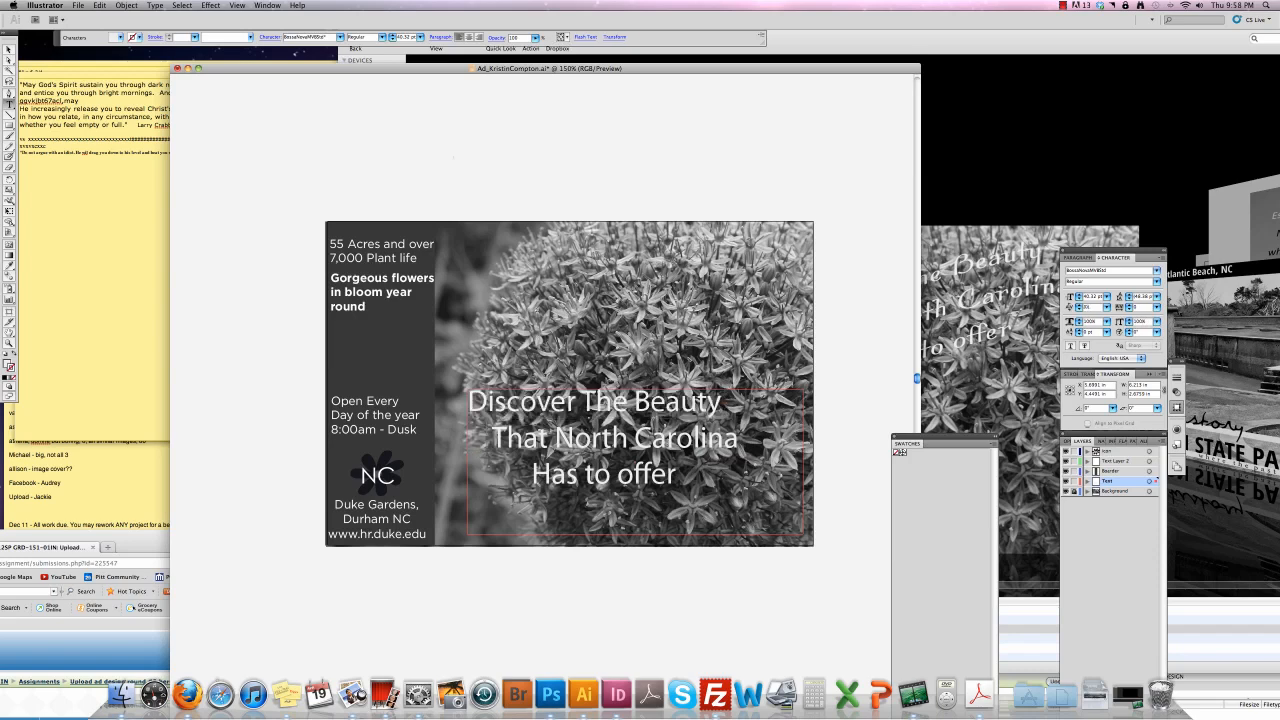
pyautogui.moveTo(492, 438); pyautogui.dragTo(467, 438)
pyautogui.press('BackSpace')
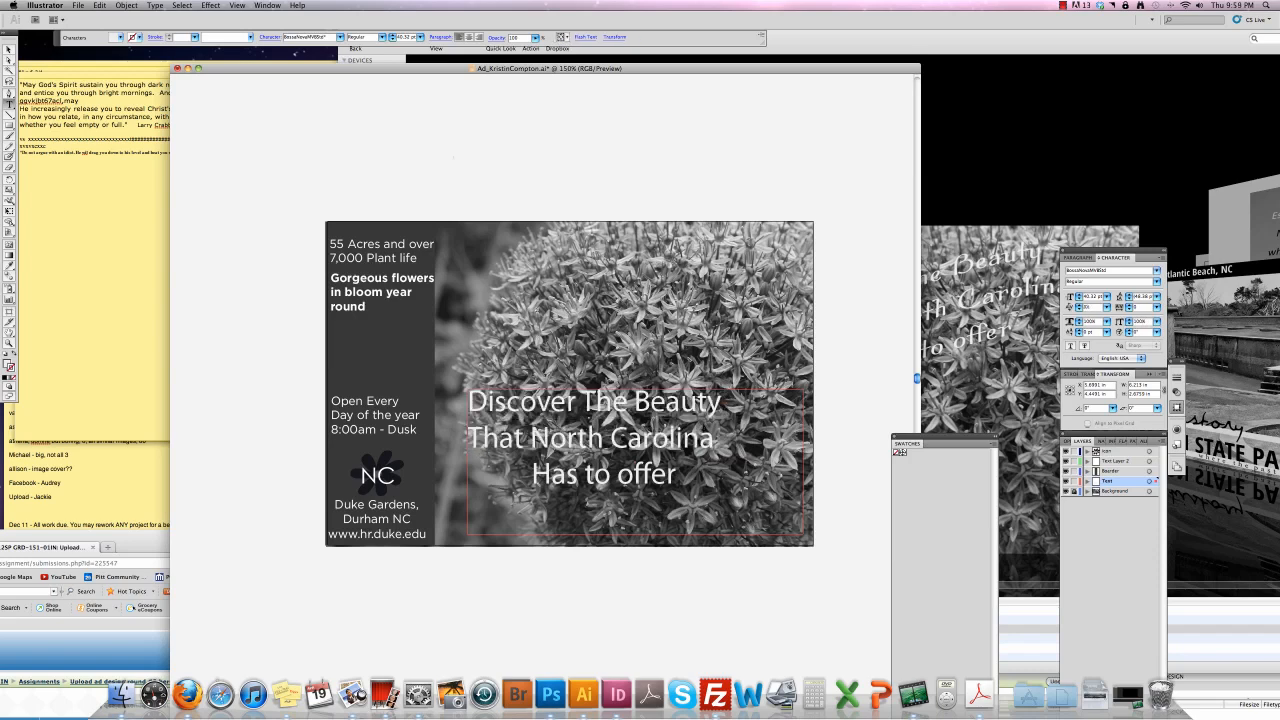
pyautogui.moveTo(530, 474); pyautogui.dragTo(467, 474)
pyautogui.press('BackSpace')
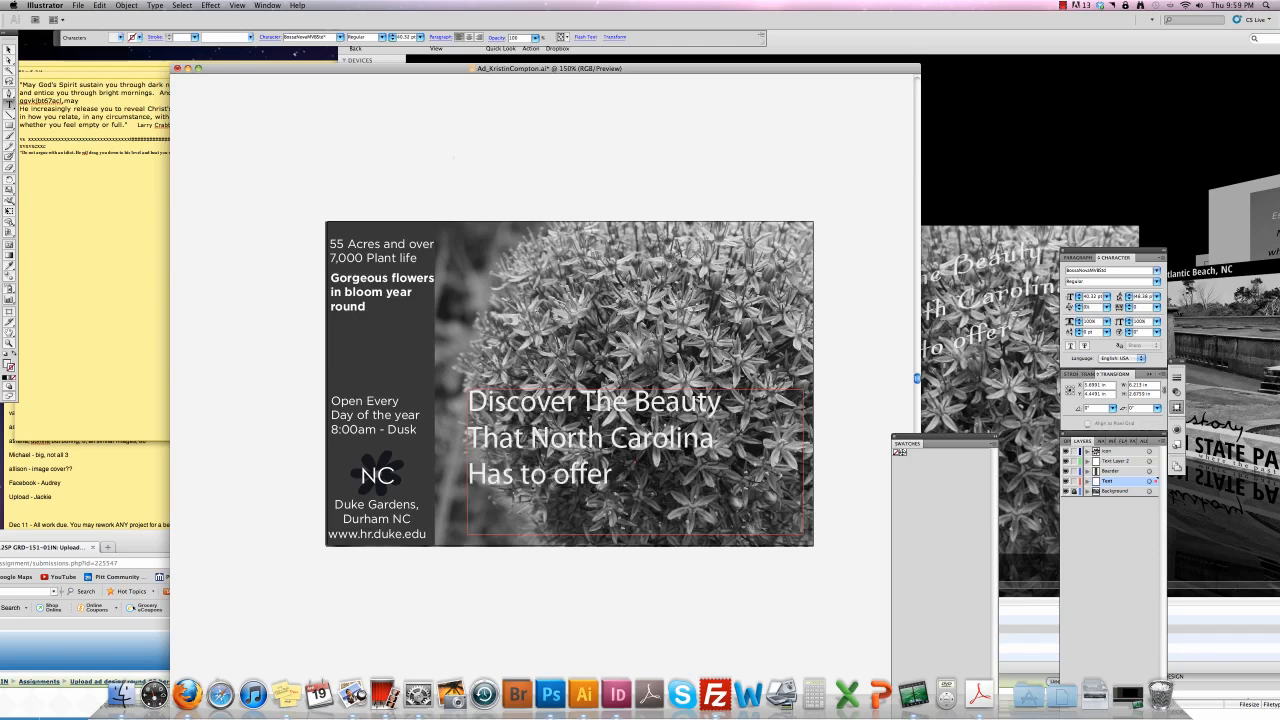
# Change the headline's capitalization to "Discover the beauty that North Carolina has to offer", keeping the three lines.
pyautogui.press('BackSpace')
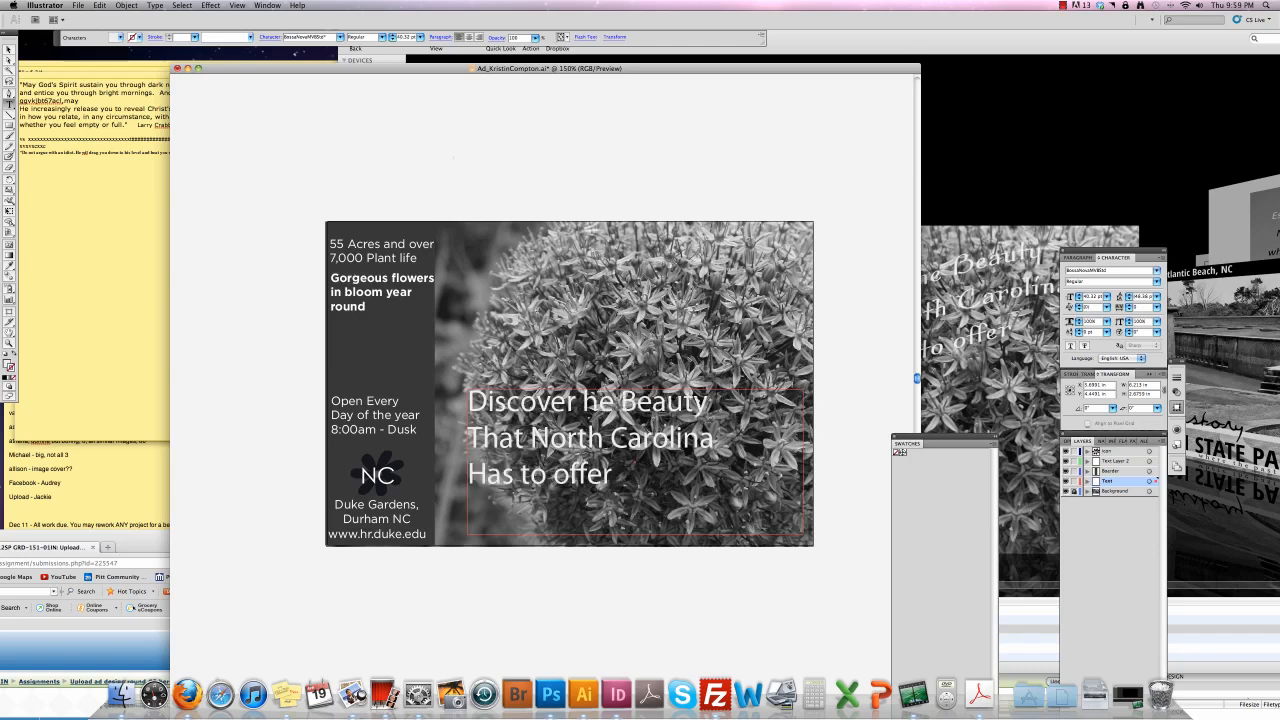
pyautogui.write('t')
pyautogui.moveTo(631, 402); pyautogui.dragTo(647, 402)
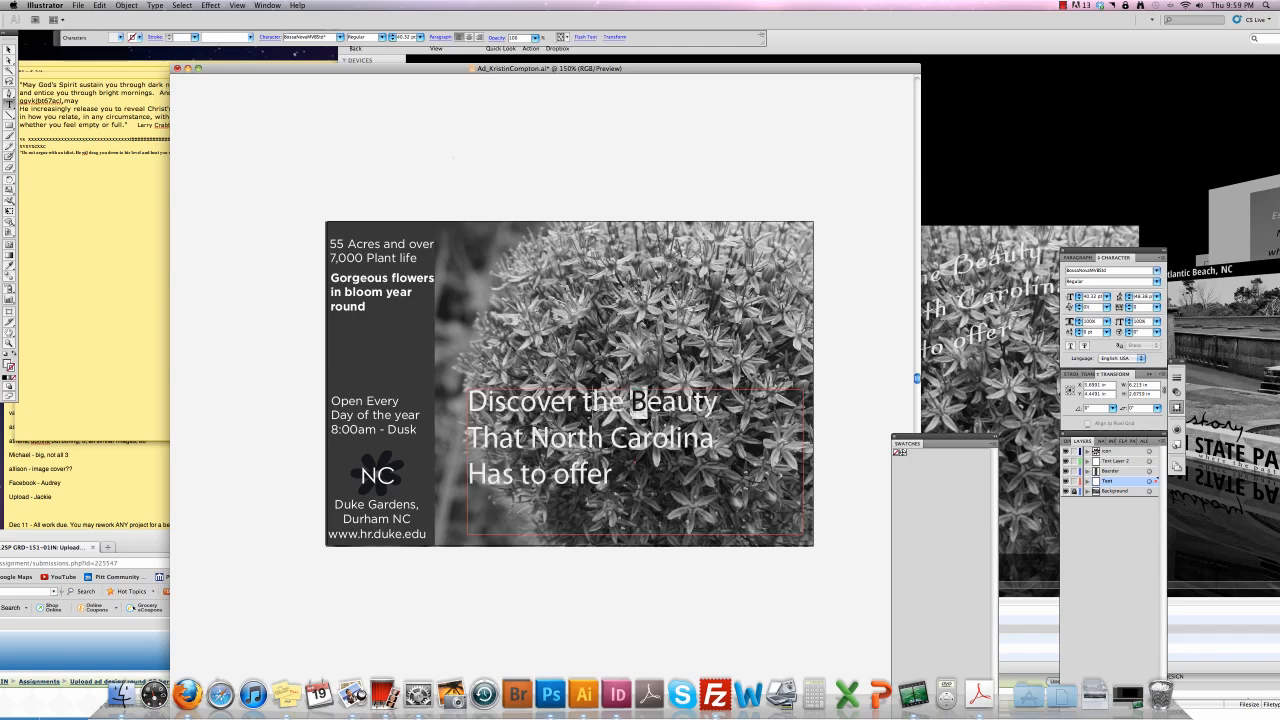
pyautogui.write('b')
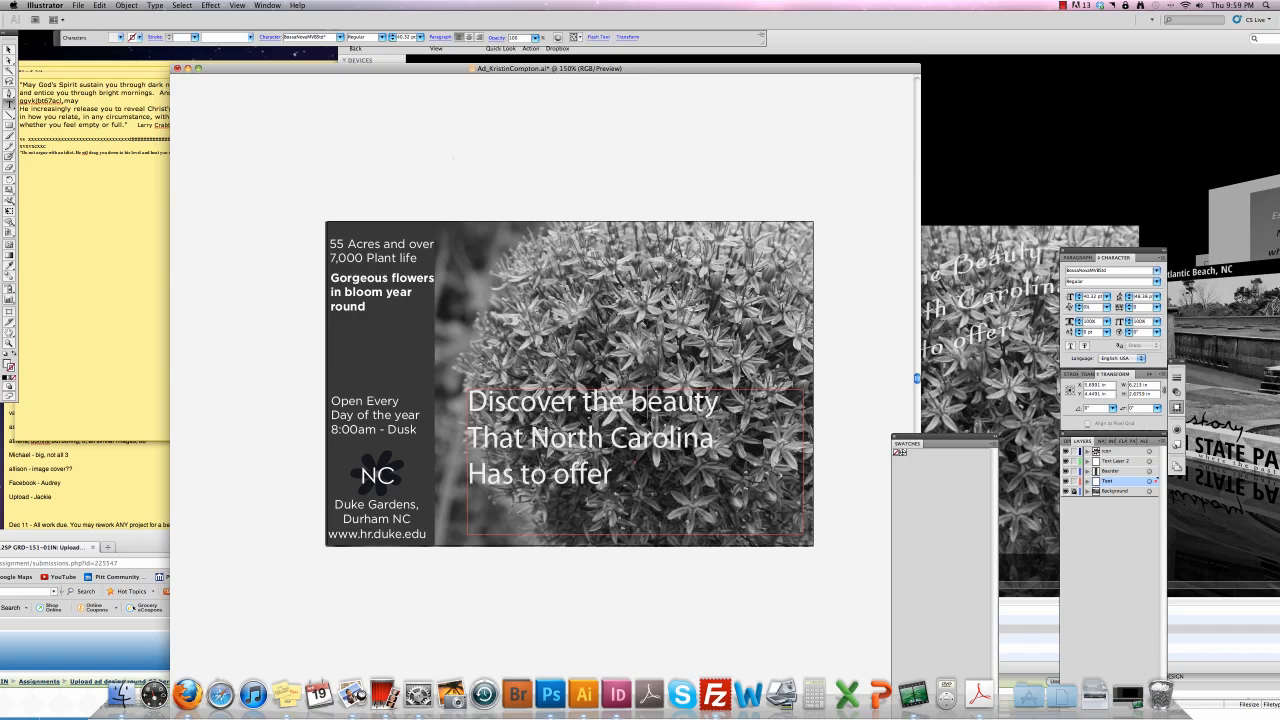
pyautogui.moveTo(468, 437); pyautogui.dragTo(484, 437)
pyautogui.write('t')
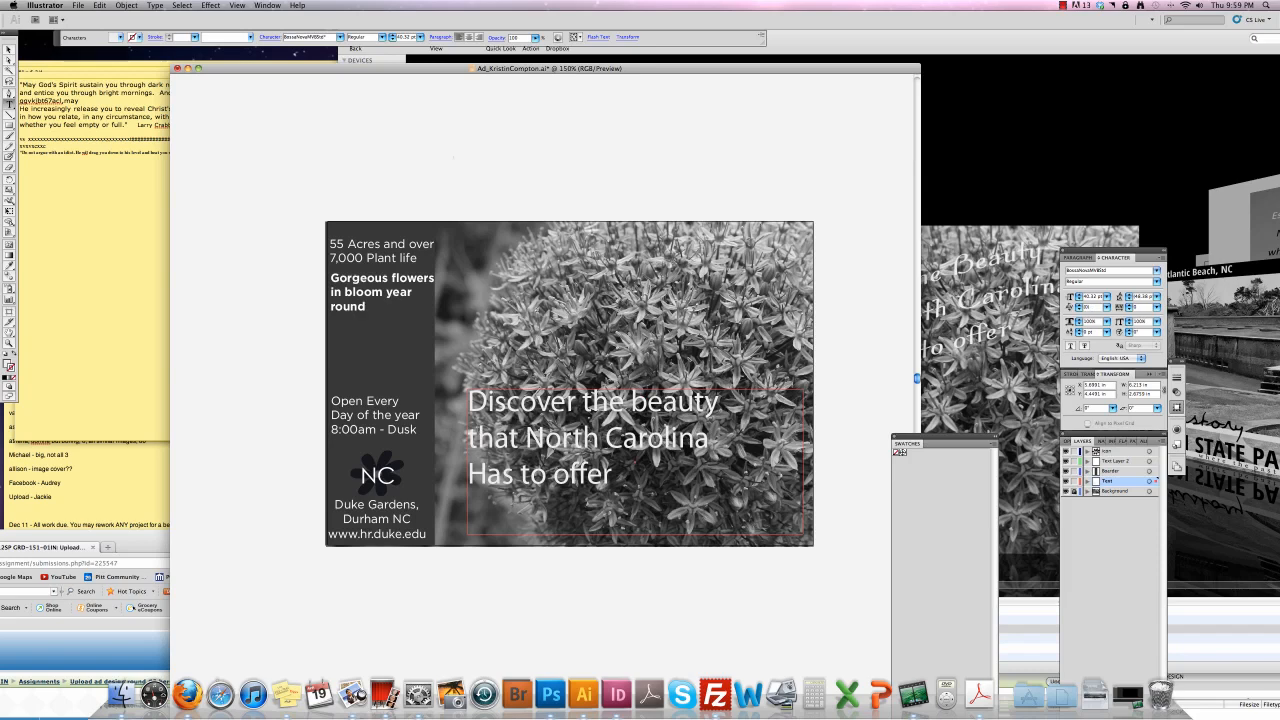
pyautogui.moveTo(468, 473); pyautogui.dragTo(486, 473)
pyautogui.write('h')
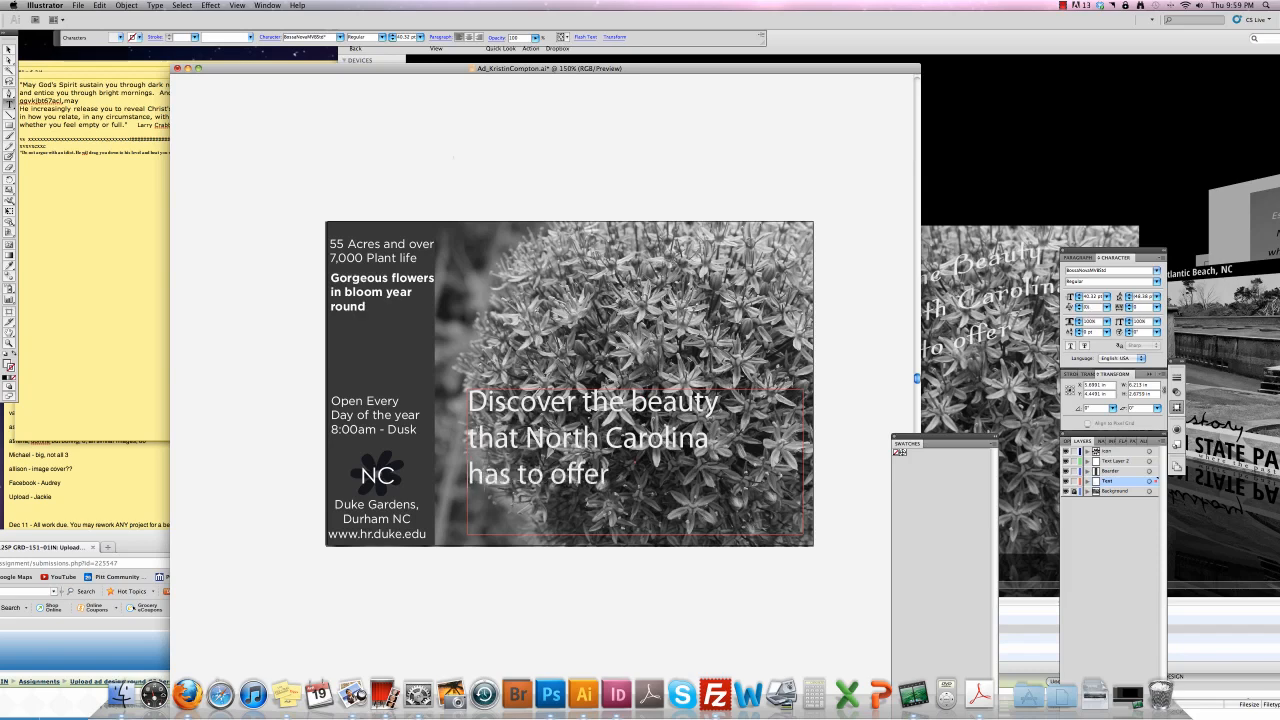
# Remove the headline's manual line breaks so it wraps in its box, and move the text box lower on the photo.
pyautogui.press('BackSpace')
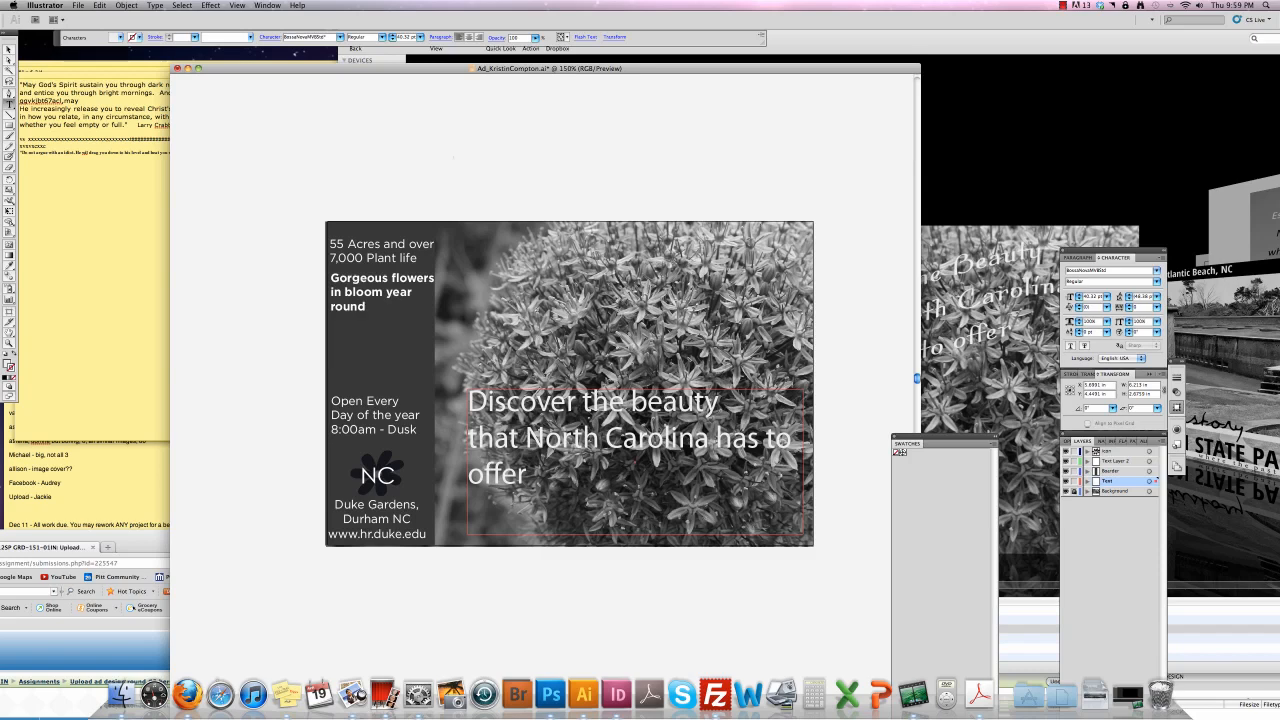
pyautogui.press('BackSpace')
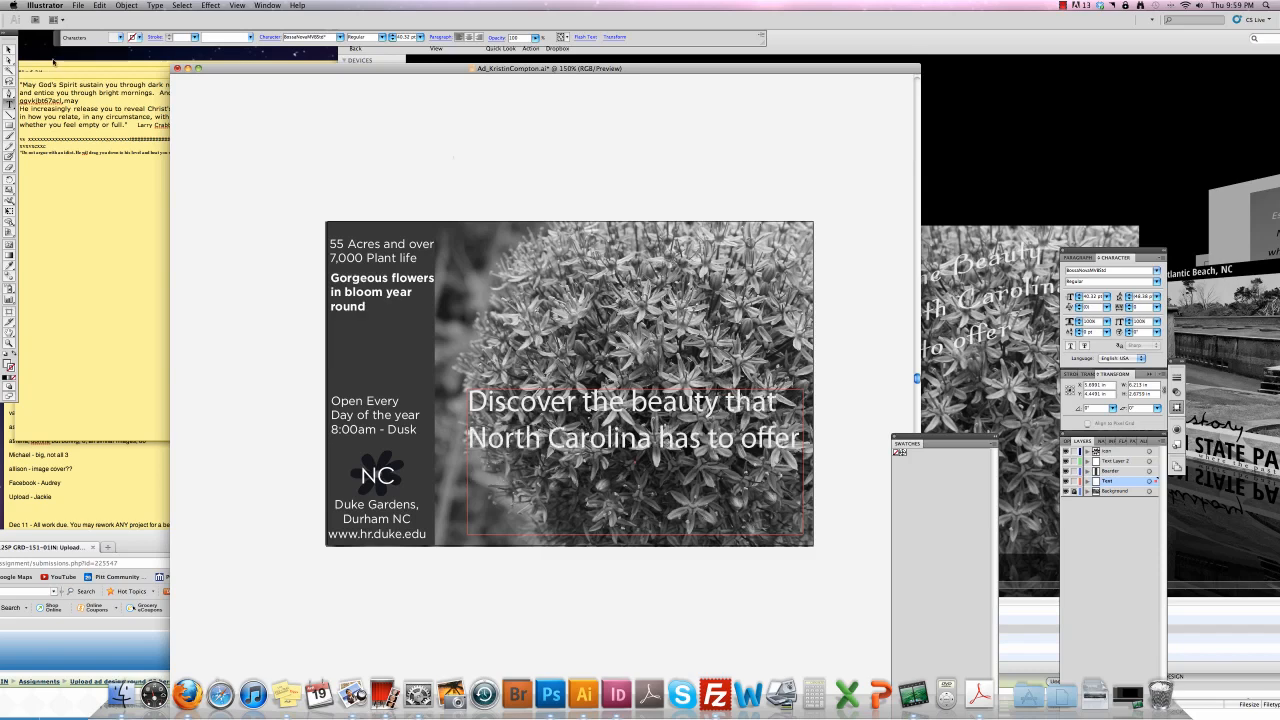
pyautogui.click(8, 51)
pyautogui.moveTo(536, 432); pyautogui.dragTo(800, 526)
pyautogui.press('t')
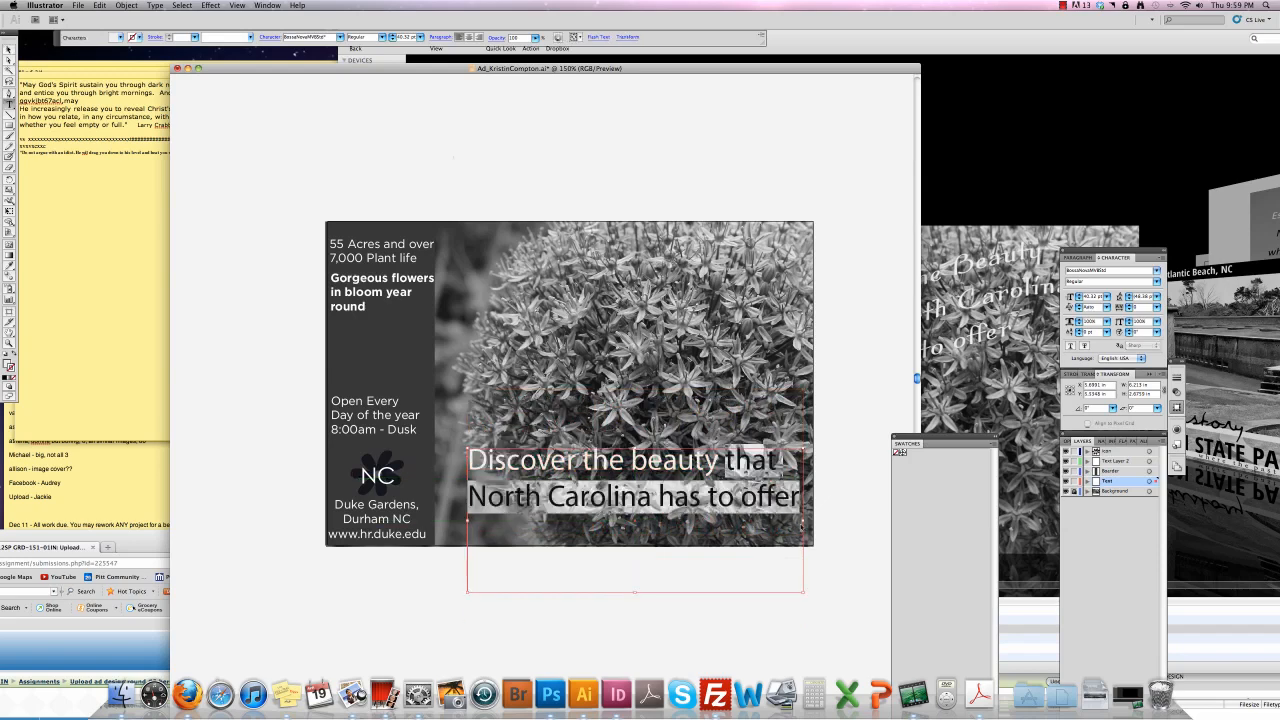
# Reduce "that North Carolina has to offer" to 30.32 pt and start a new line before "that".
pyautogui.press('super+shift+comma')
pyautogui.press('super+shift+comma')
pyautogui.press('super+shift+comma')
pyautogui.press('super+shift+comma')
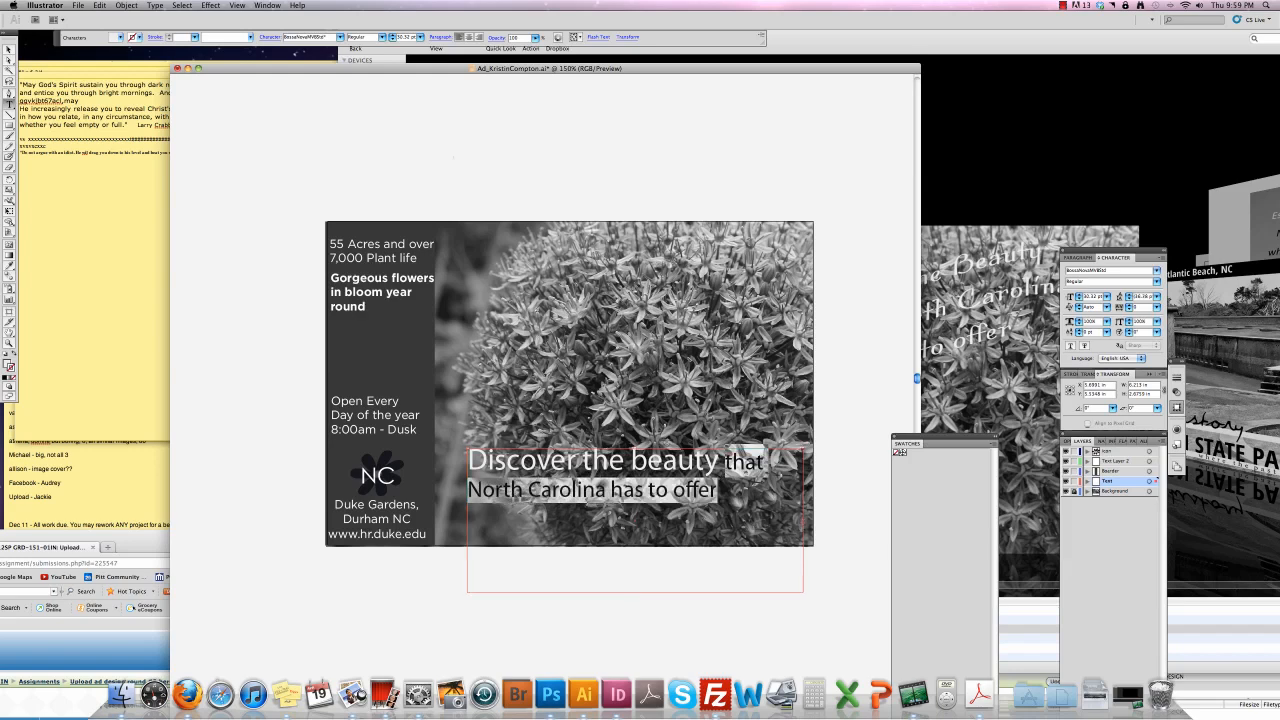
pyautogui.click(802, 522)
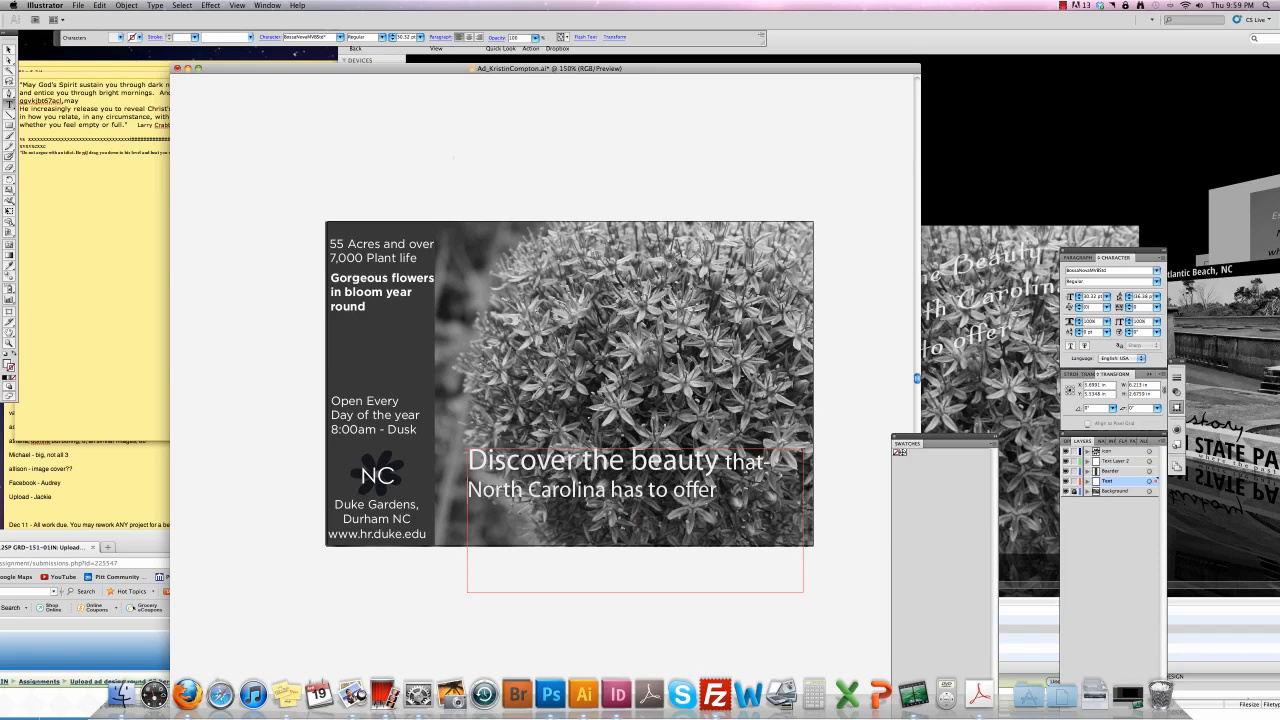
pyautogui.press('Return')
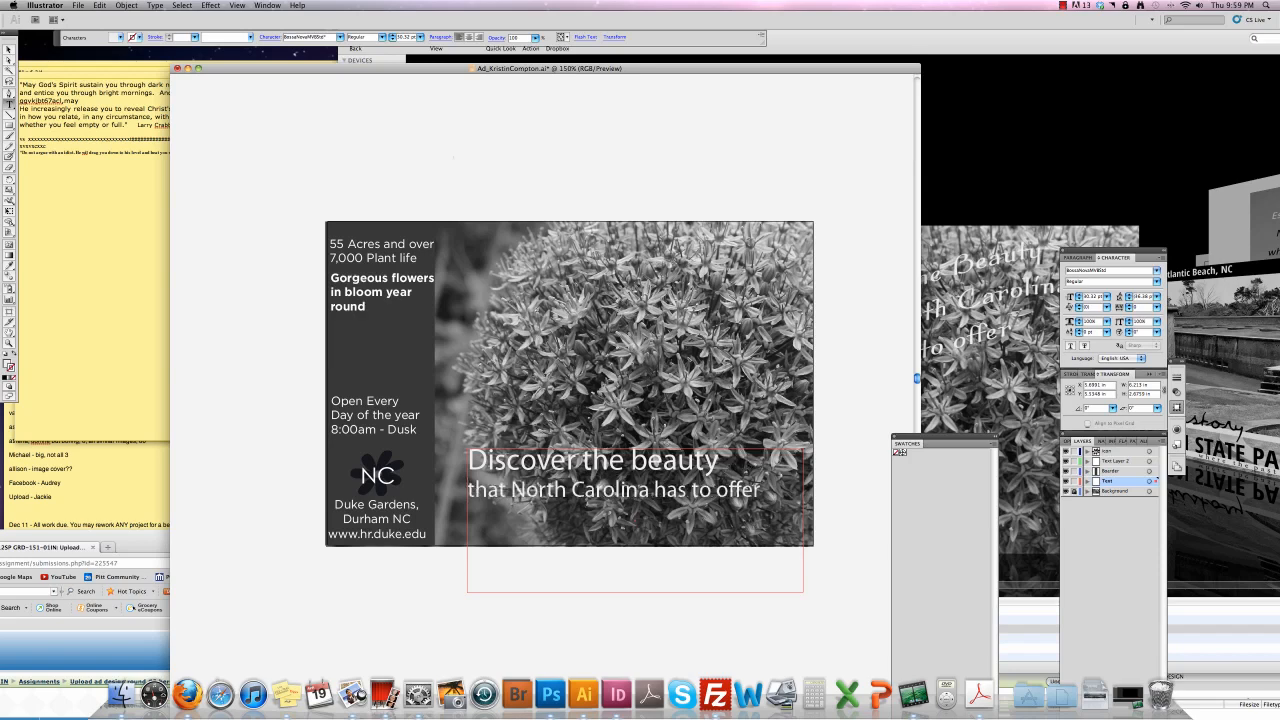
# Enlarge the headline's first line, "Discover the beauty", to 52.32 pt.
pyautogui.moveTo(719, 462); pyautogui.dragTo(468, 462)
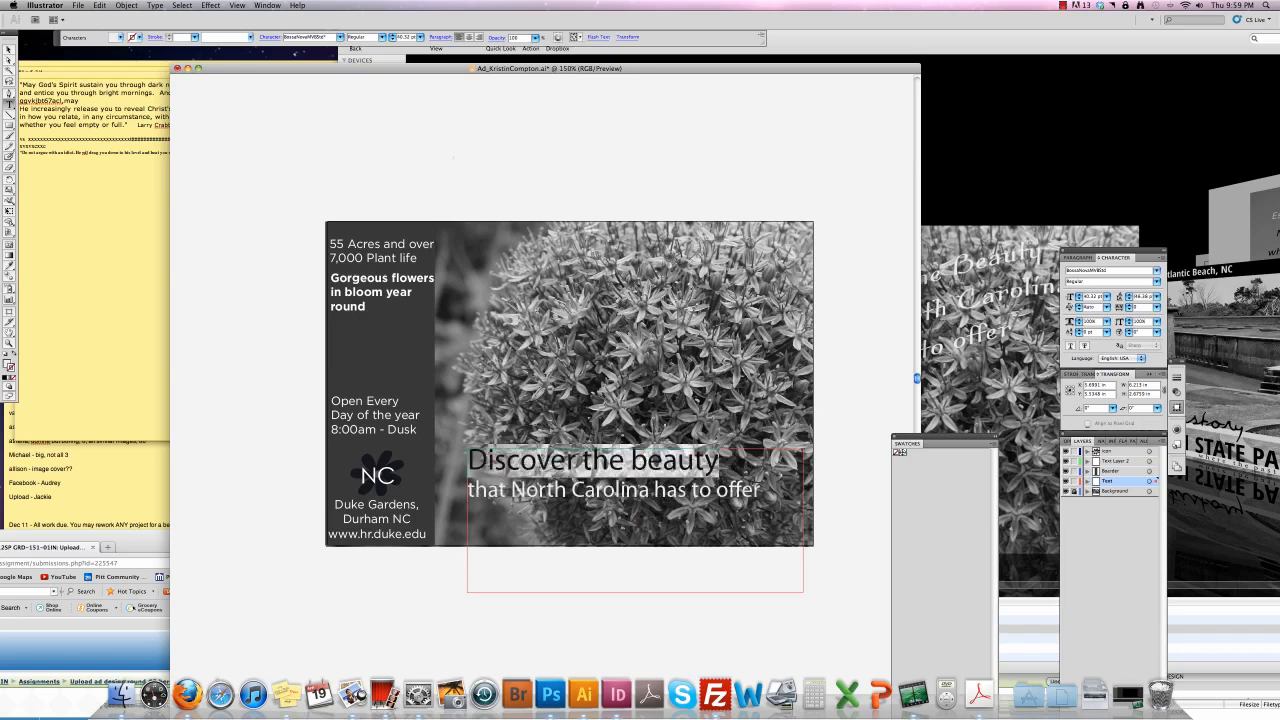
pyautogui.press('super+shift+period')
pyautogui.press('super+shift+period')
pyautogui.press('super+shift+period')
pyautogui.press('super+shift+period')
pyautogui.press('super+shift+period')
pyautogui.press('super+shift+period')
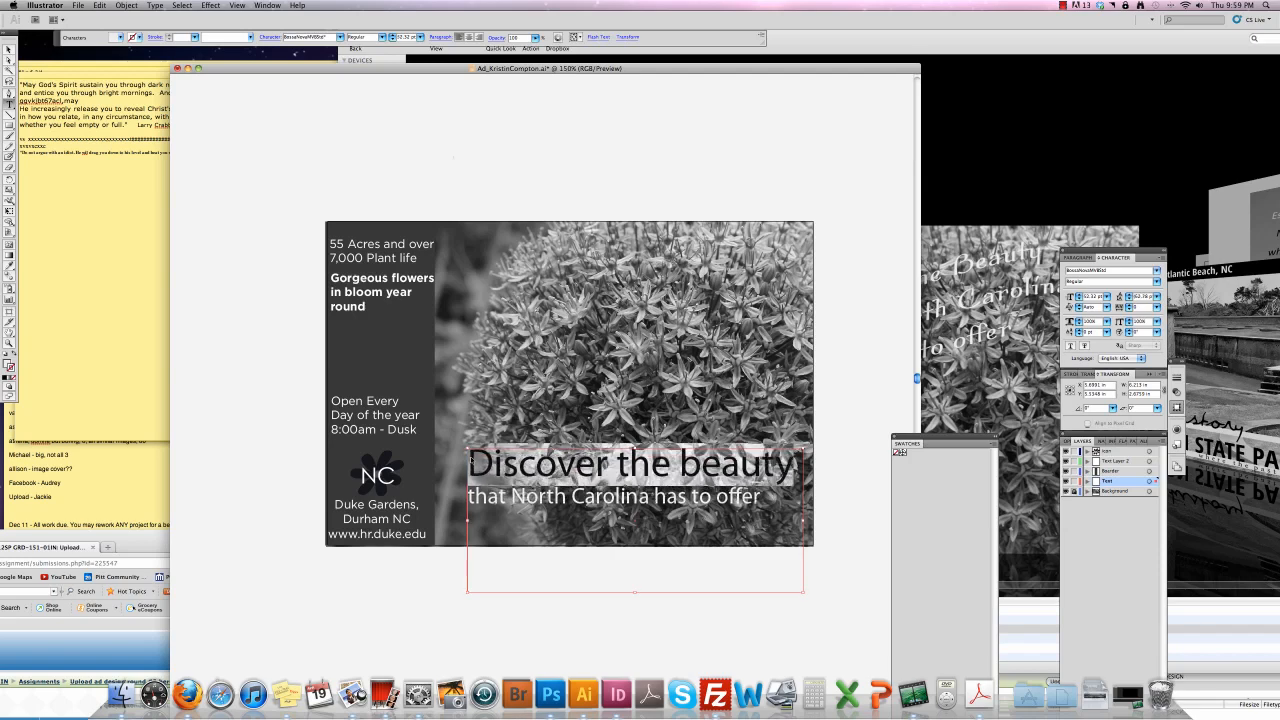
# Enlarge the second line, "that North Carolina has to offer", to 34.32 pt.
pyautogui.moveTo(762, 497); pyautogui.dragTo(450, 493)
pyautogui.press('super+shift+period')
pyautogui.press('super+shift+period')
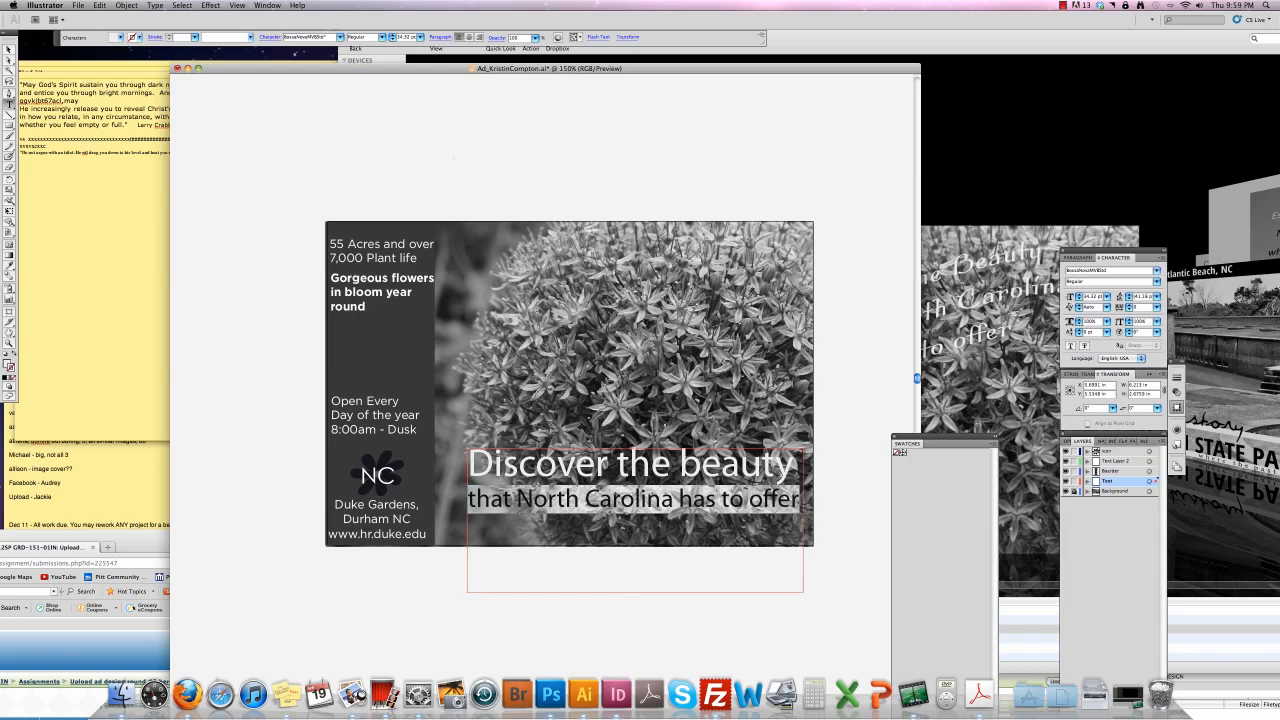
# Change the font of the whole headline to MrsEaves in the Roman style.
pyautogui.press('super+a')
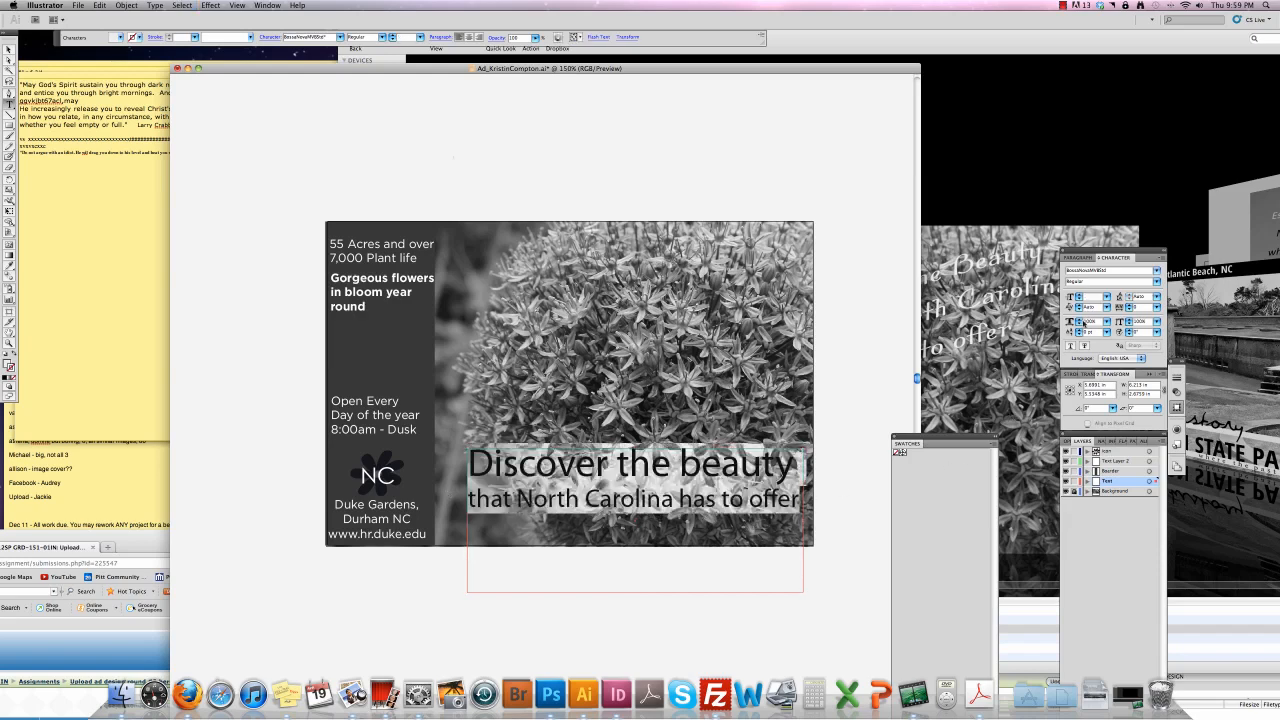
pyautogui.moveTo(1107, 270); pyautogui.dragTo(1025, 237)
pyautogui.write('SathuMi')
pyautogui.press('Return')
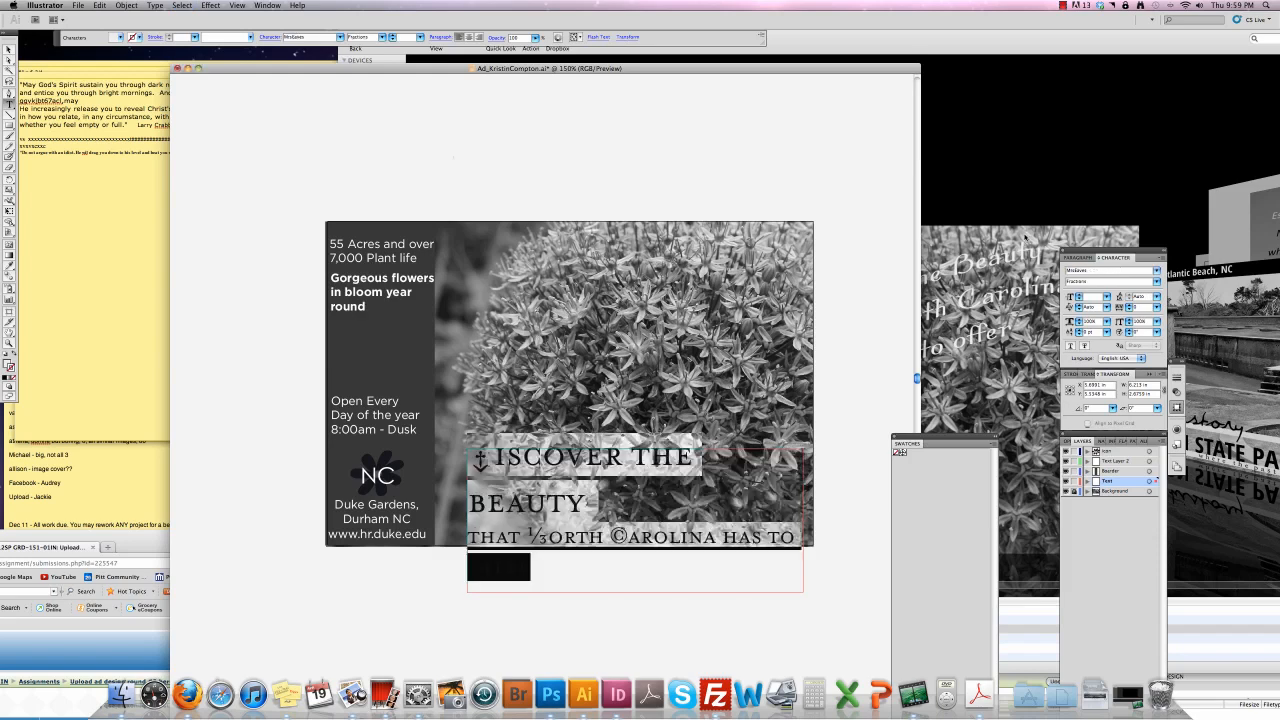
pyautogui.click(1157, 281)
pyautogui.click(1095, 281)
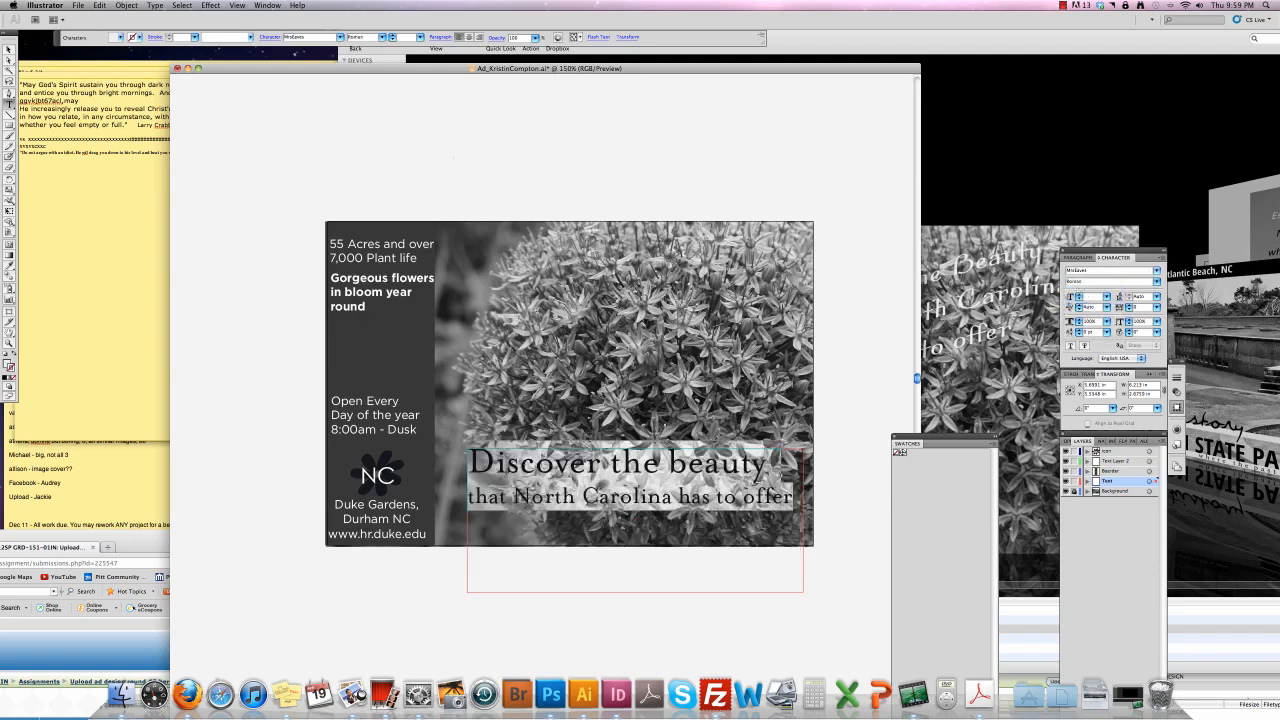
# Set only the "Discover the beauty" line in the Italic style.
pyautogui.click(686, 462)
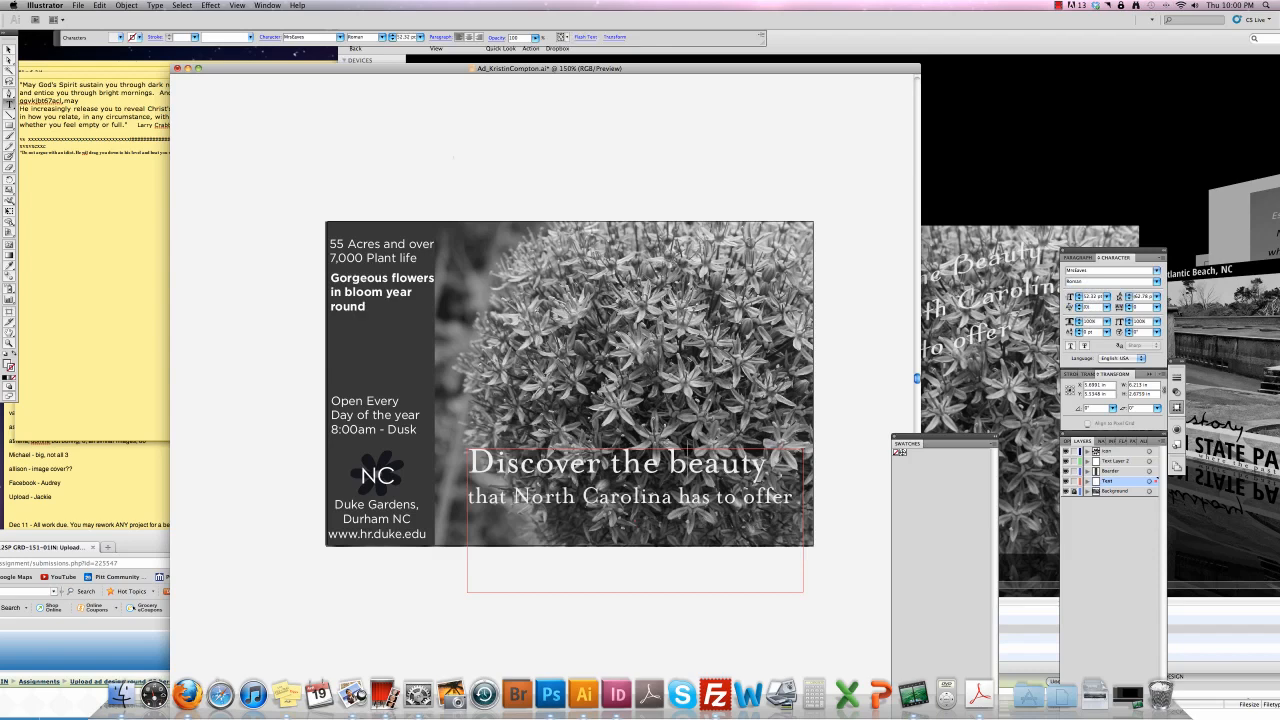
pyautogui.tripleClick(686, 462)
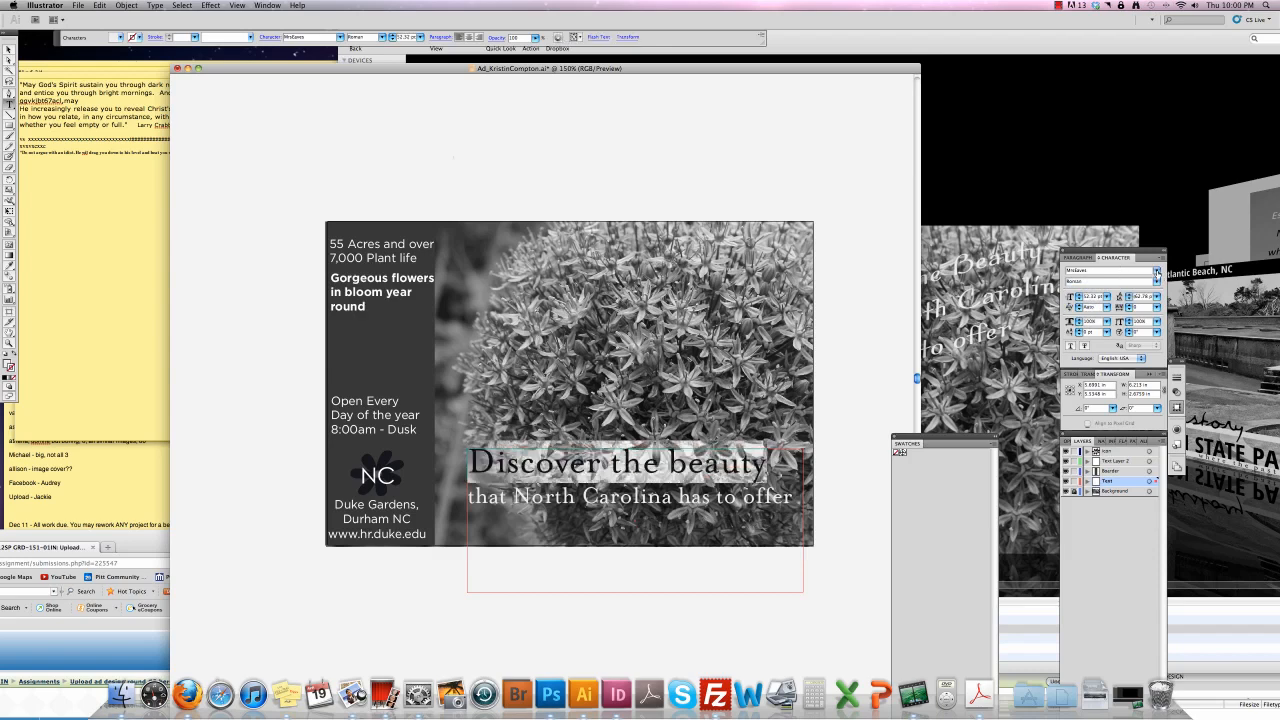
pyautogui.click(1157, 282)
pyautogui.click(1100, 299)
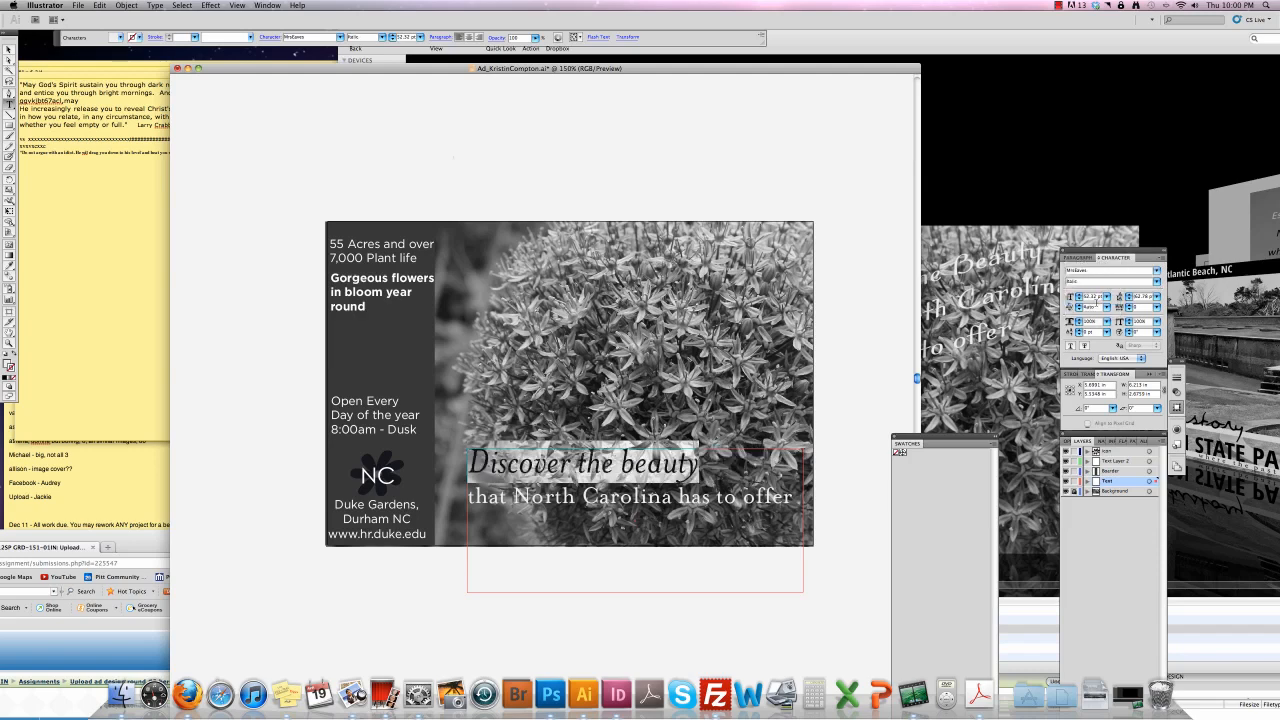
# Enlarge the italic "Discover the beauty" line to 68.32 pt.
pyautogui.press('shift+super+period')
pyautogui.press('shift+super+period')
pyautogui.press('shift+super+period')
pyautogui.press('shift+super+period')
pyautogui.press('shift+super+period')
pyautogui.press('shift+super+period')
pyautogui.press('shift+super+period')
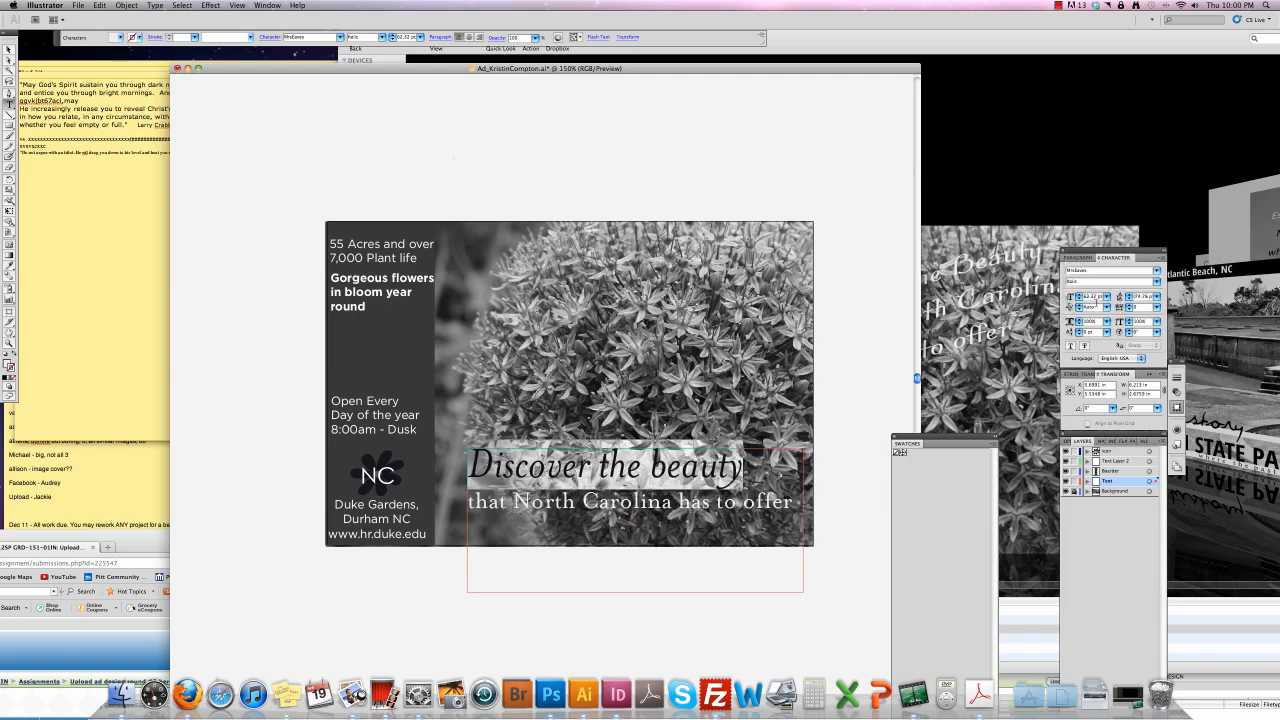
pyautogui.press('shift+super+period')
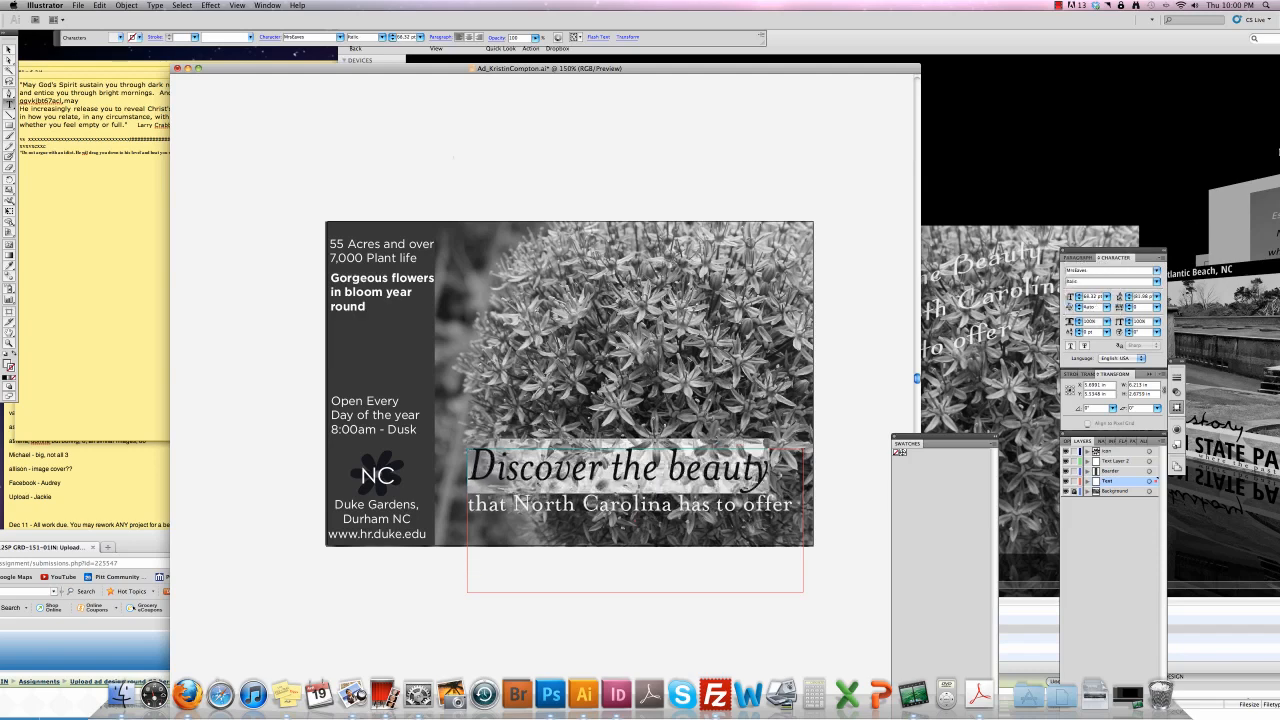
# Tighten the tracking of the "Discover the beauty" line to -33.
pyautogui.click(1129, 310)
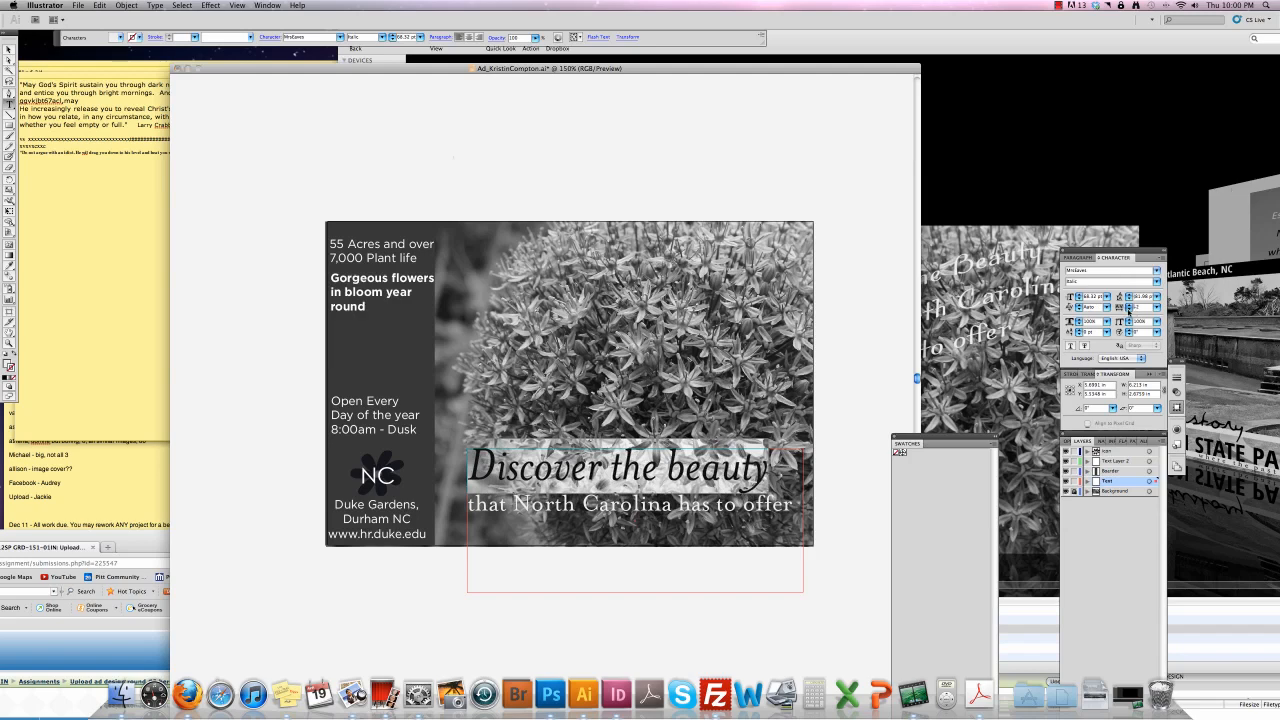
pyautogui.click(1129, 310)
pyautogui.click(1129, 310)
pyautogui.click(1129, 310)
pyautogui.click(1129, 310)
pyautogui.click(1129, 310)
pyautogui.click(1129, 310)
pyautogui.click(1129, 310)
pyautogui.click(1129, 310)
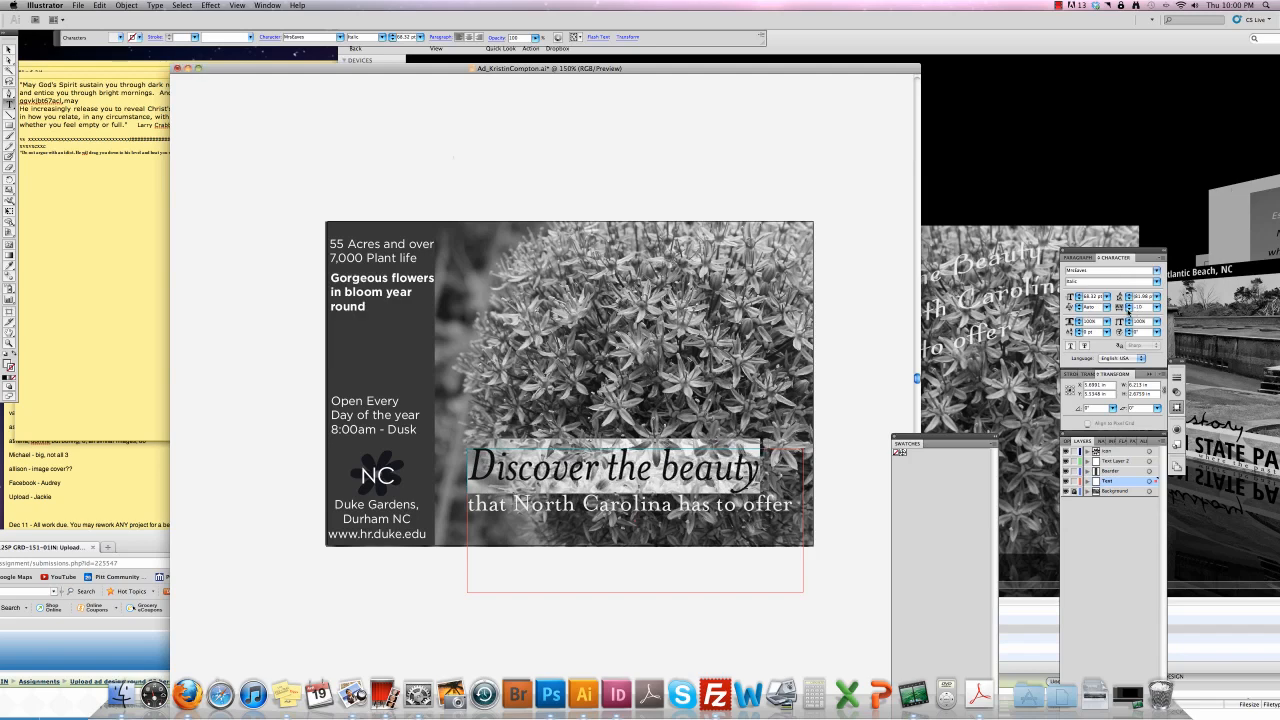
pyautogui.click(1129, 310)
pyautogui.click(1129, 310)
pyautogui.click(1129, 310)
pyautogui.click(1129, 310)
pyautogui.click(1129, 310)
pyautogui.click(1129, 310)
pyautogui.click(1129, 310)
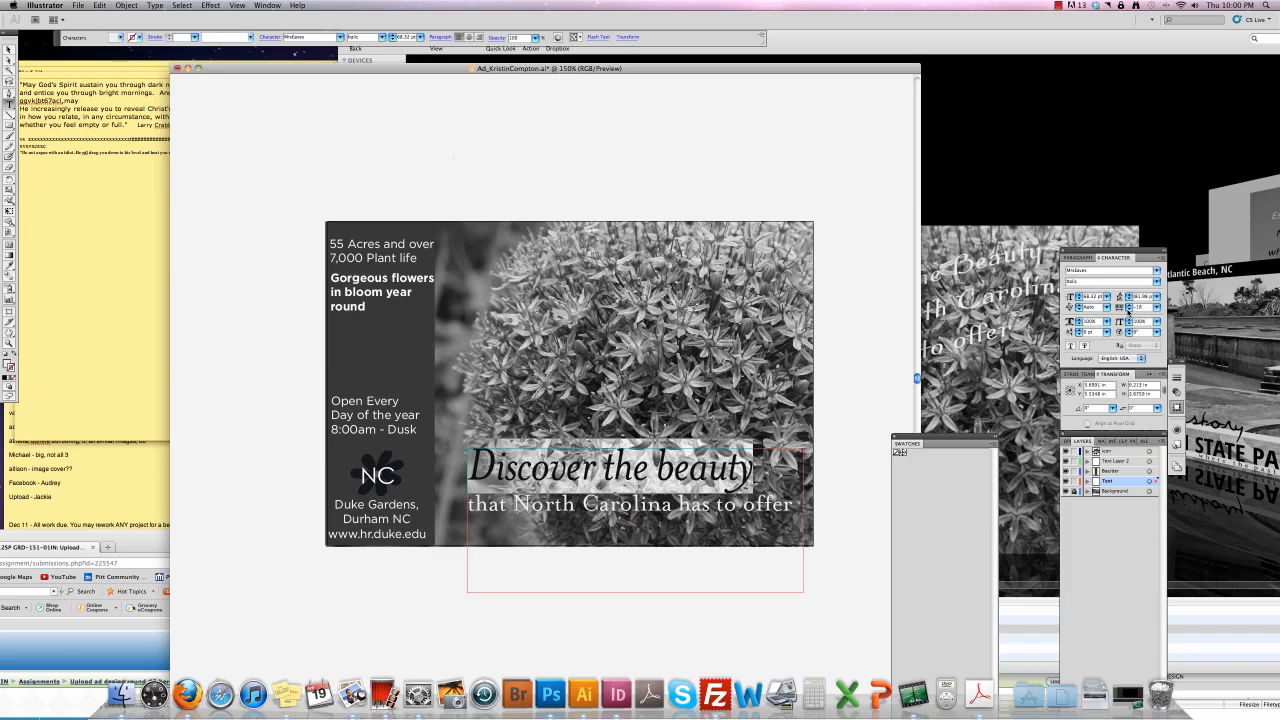
pyautogui.click(1129, 310)
pyautogui.click(1129, 310)
pyautogui.click(1129, 310)
pyautogui.click(1129, 310)
pyautogui.click(1129, 310)
pyautogui.click(1129, 310)
pyautogui.click(1129, 310)
pyautogui.click(1129, 310)
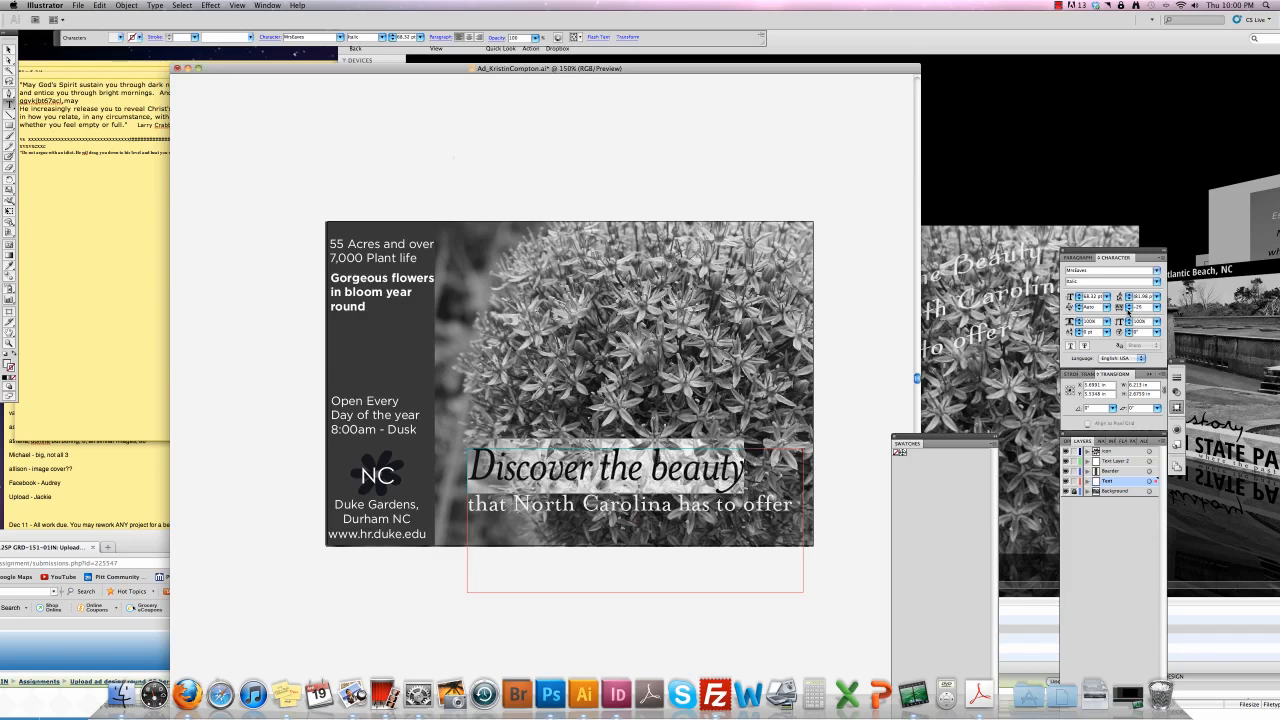
pyautogui.click(1129, 310)
pyautogui.click(1129, 310)
pyautogui.click(1129, 310)
pyautogui.click(1129, 310)
pyautogui.click(1129, 310)
pyautogui.click(1129, 310)
pyautogui.click(1129, 310)
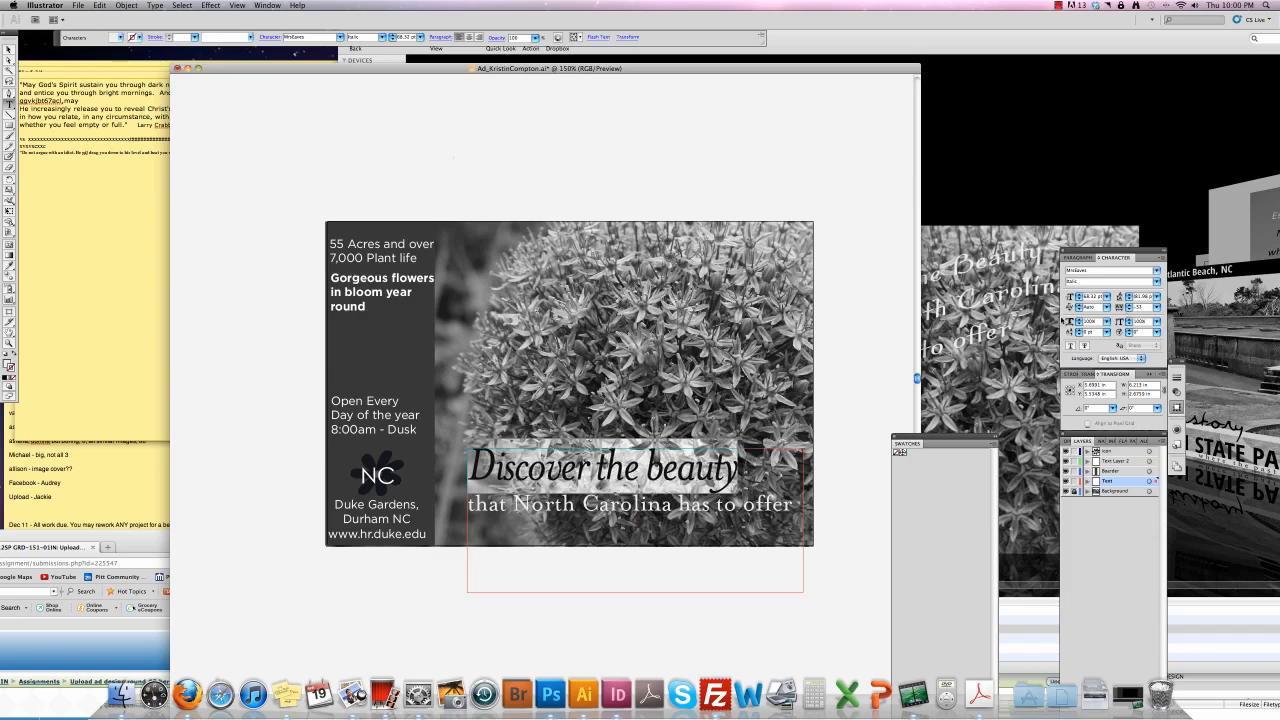
pyautogui.click(737, 468)
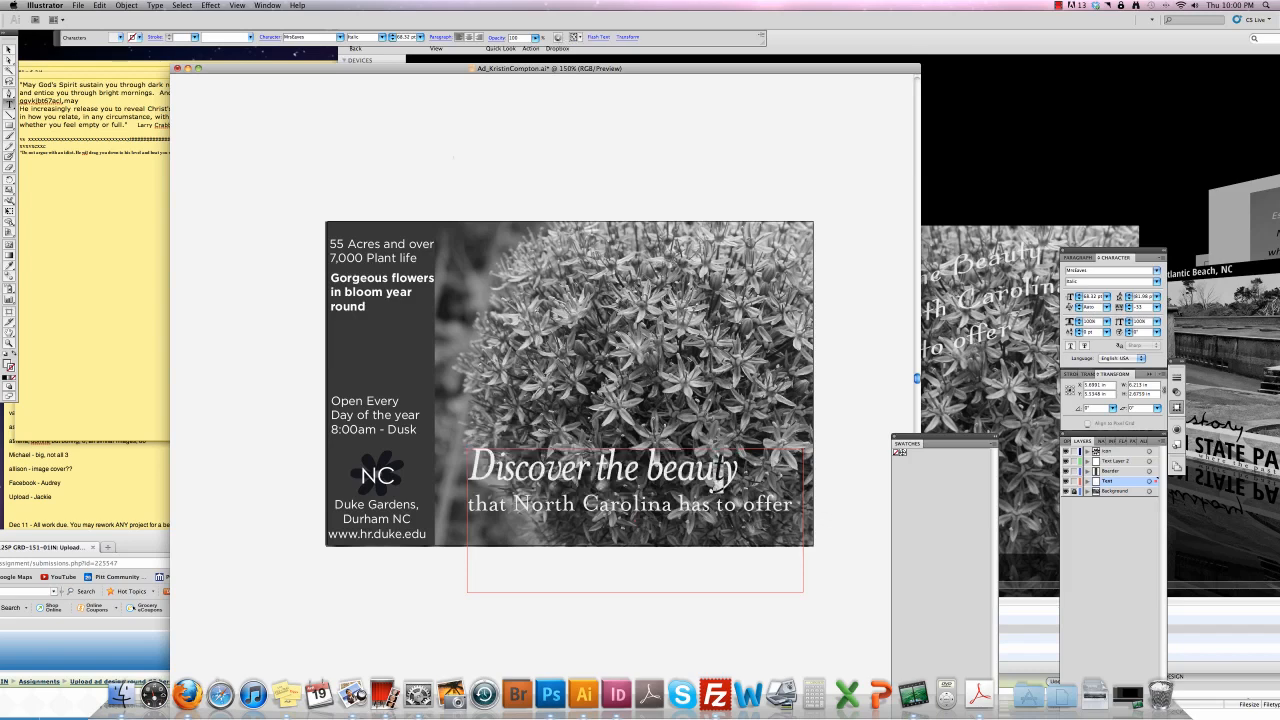
# Enter 0 for the spacing at the cursor in "beauty" and enlarge the whole "Discover the beauty" line to 78.32 pt.
pyautogui.moveTo(1143, 309); pyautogui.dragTo(1133, 308)
pyautogui.write('0')
pyautogui.press('Return')
pyautogui.moveTo(740, 468); pyautogui.dragTo(462, 459)
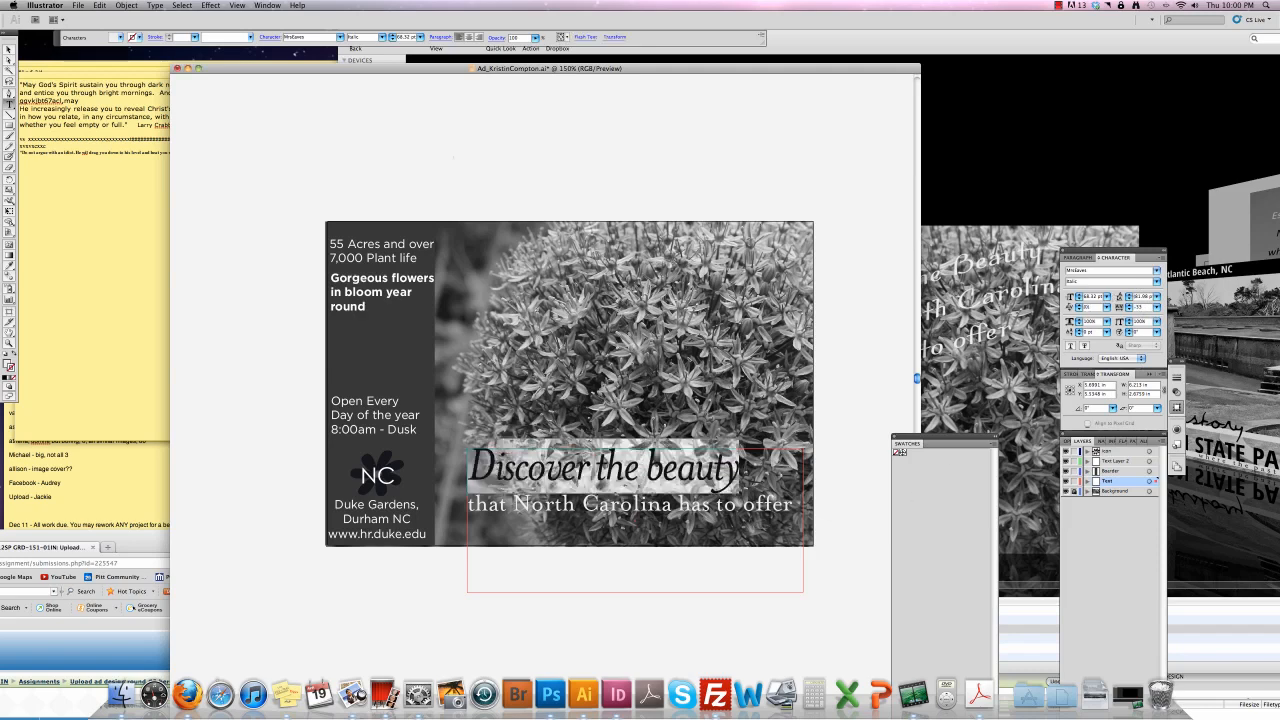
pyautogui.press('super+shift+period')
pyautogui.press('super+shift+period')
pyautogui.press('super+shift+period')
pyautogui.press('super+shift+period')
pyautogui.press('super+shift+period')
pyautogui.press('super+shift+period')
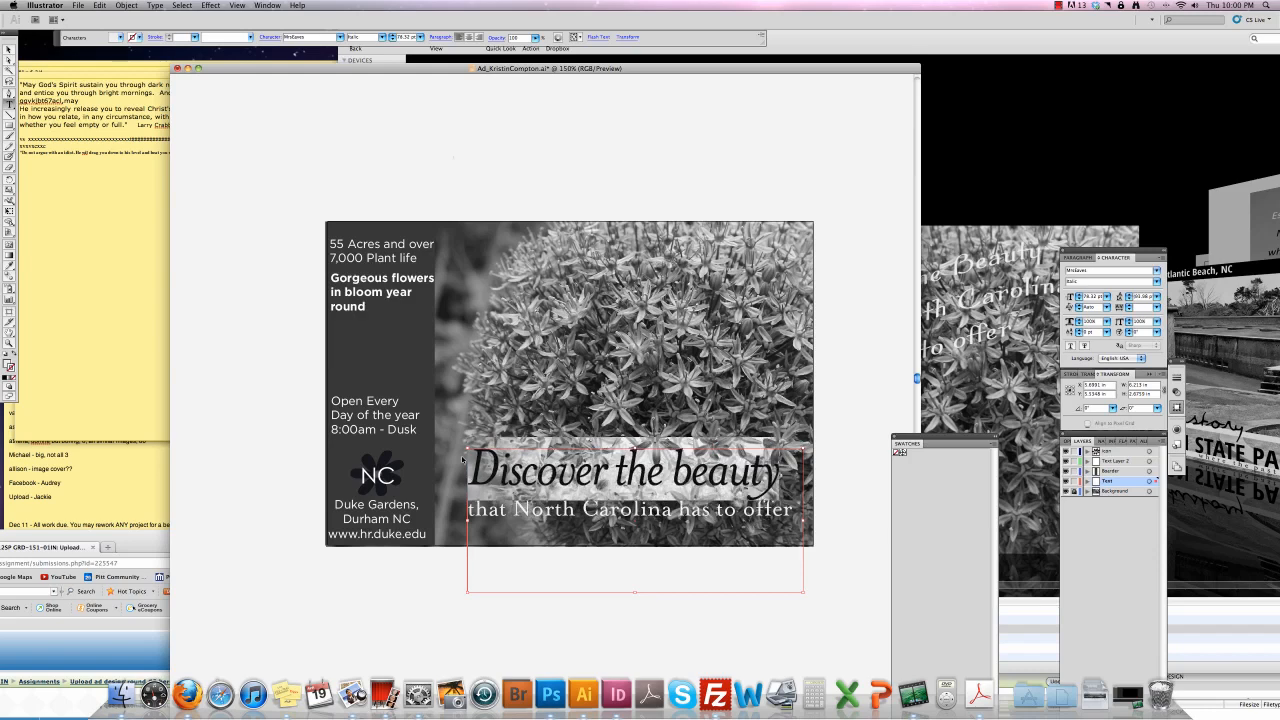
pyautogui.press('super+shift+comma')
pyautogui.press('Escape')
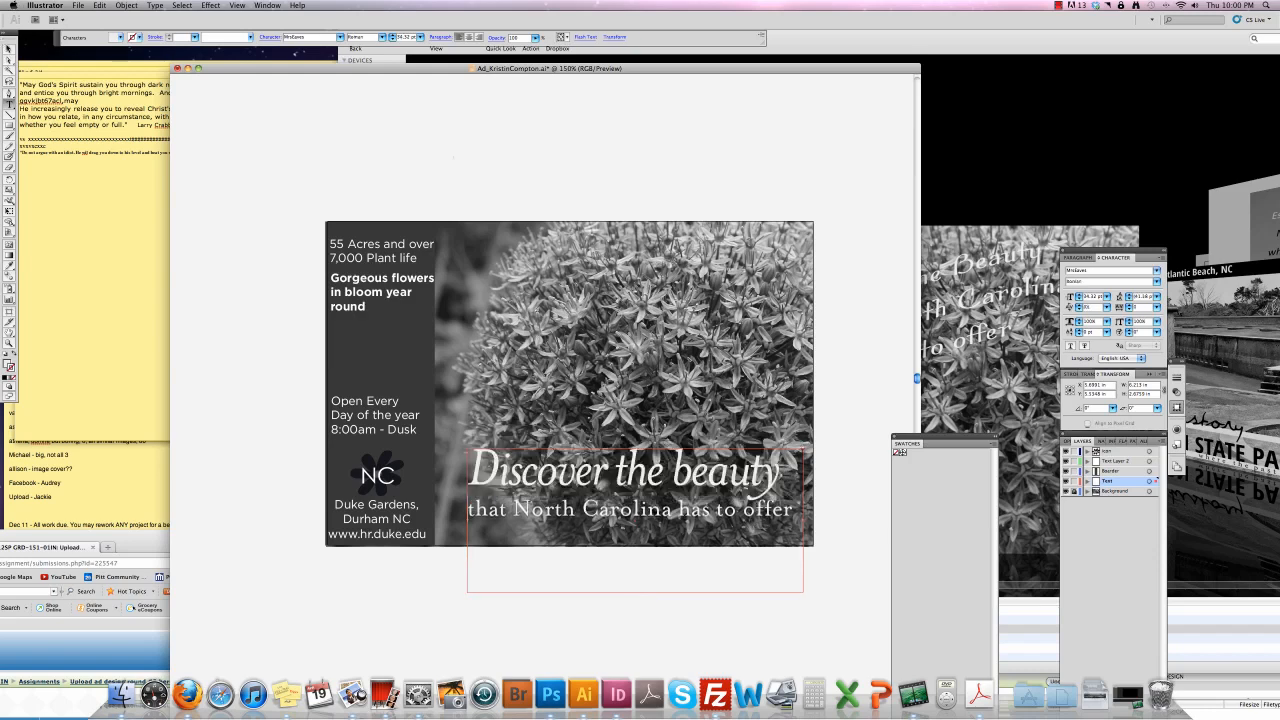
# Place a duplicate of the two-line headline on the blank area below the photo.
pyautogui.click(8, 48)
pyautogui.moveTo(617, 545); pyautogui.dragTo(523, 416)
pyautogui.moveTo(538, 352); pyautogui.dragTo(563, 594)
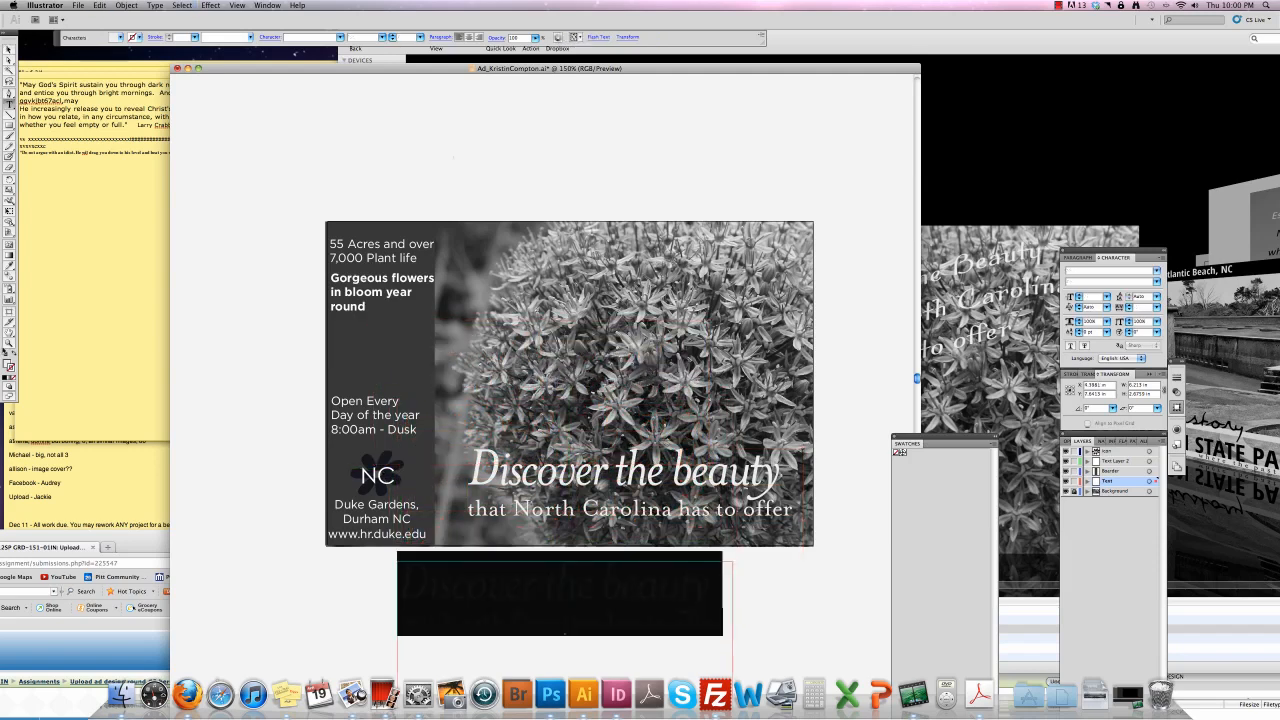
# Fill the duplicated headline with black and no stroke, and line it up directly beneath the original.
pyautogui.click(5, 354)
pyautogui.click(13, 354)
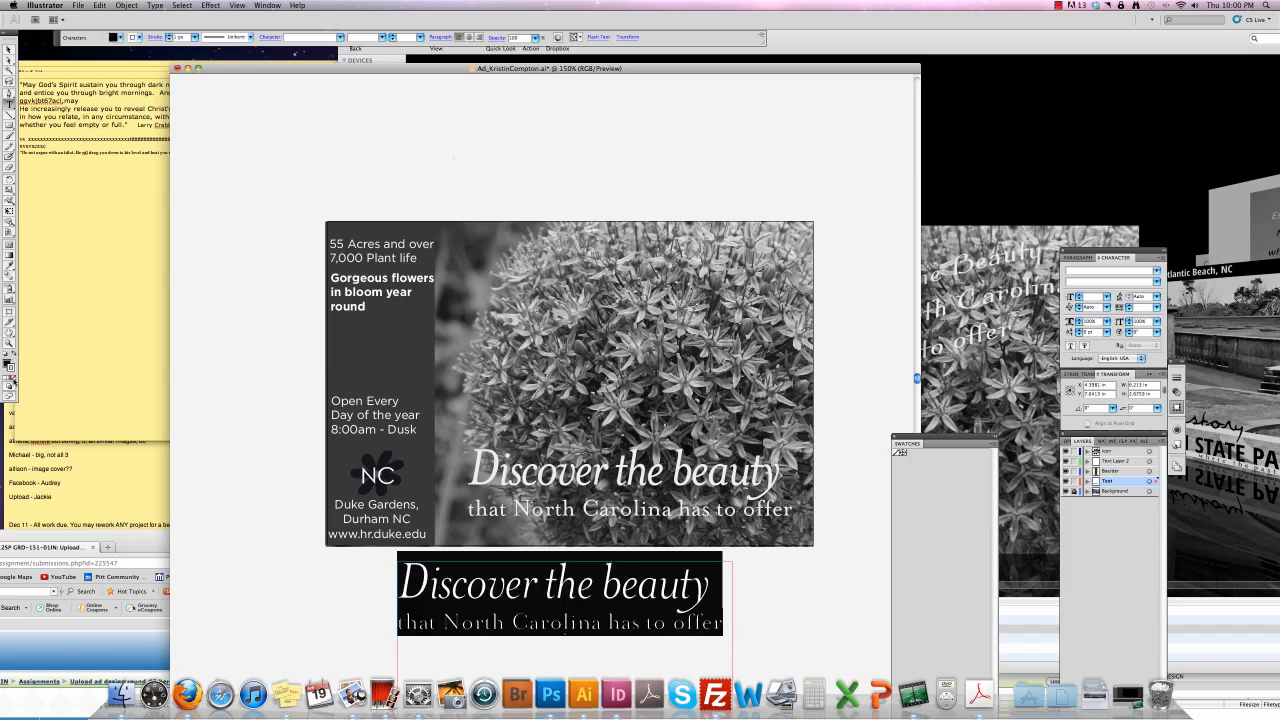
pyautogui.click(12, 378)
pyautogui.click(9, 50)
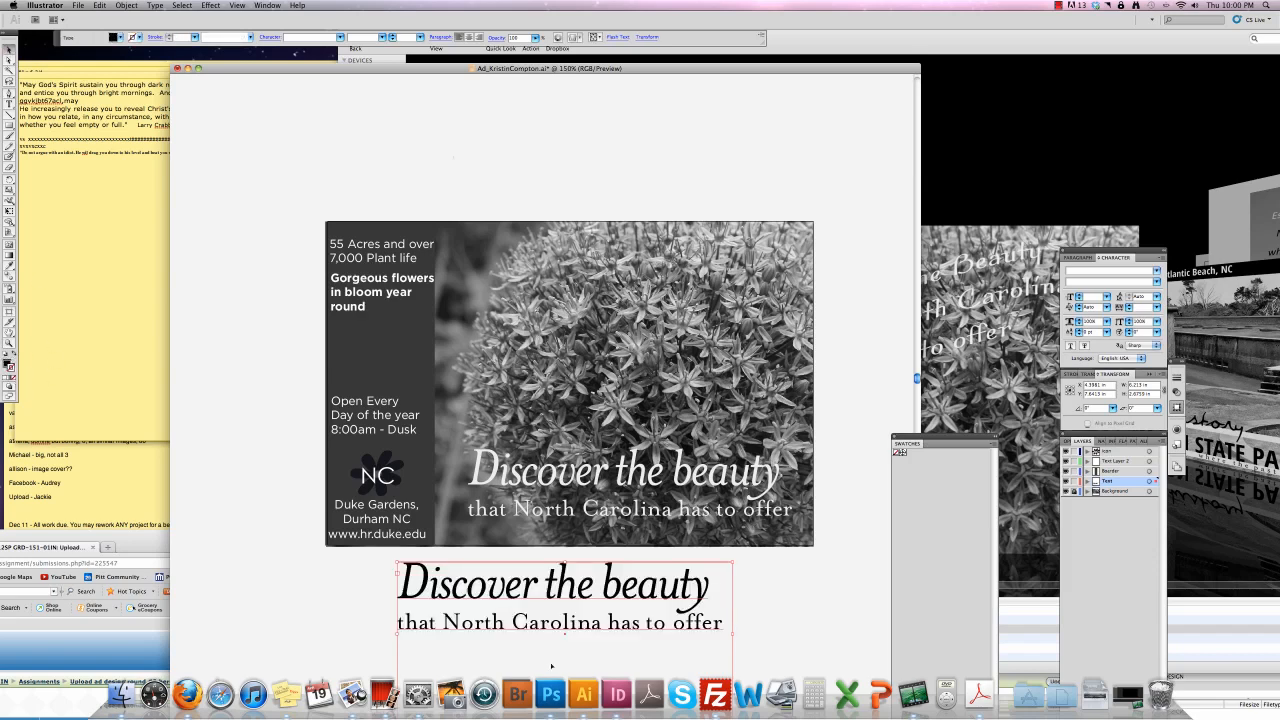
pyautogui.moveTo(522, 623); pyautogui.dragTo(528, 623)
pyautogui.moveTo(597, 621); pyautogui.dragTo(597, 621)
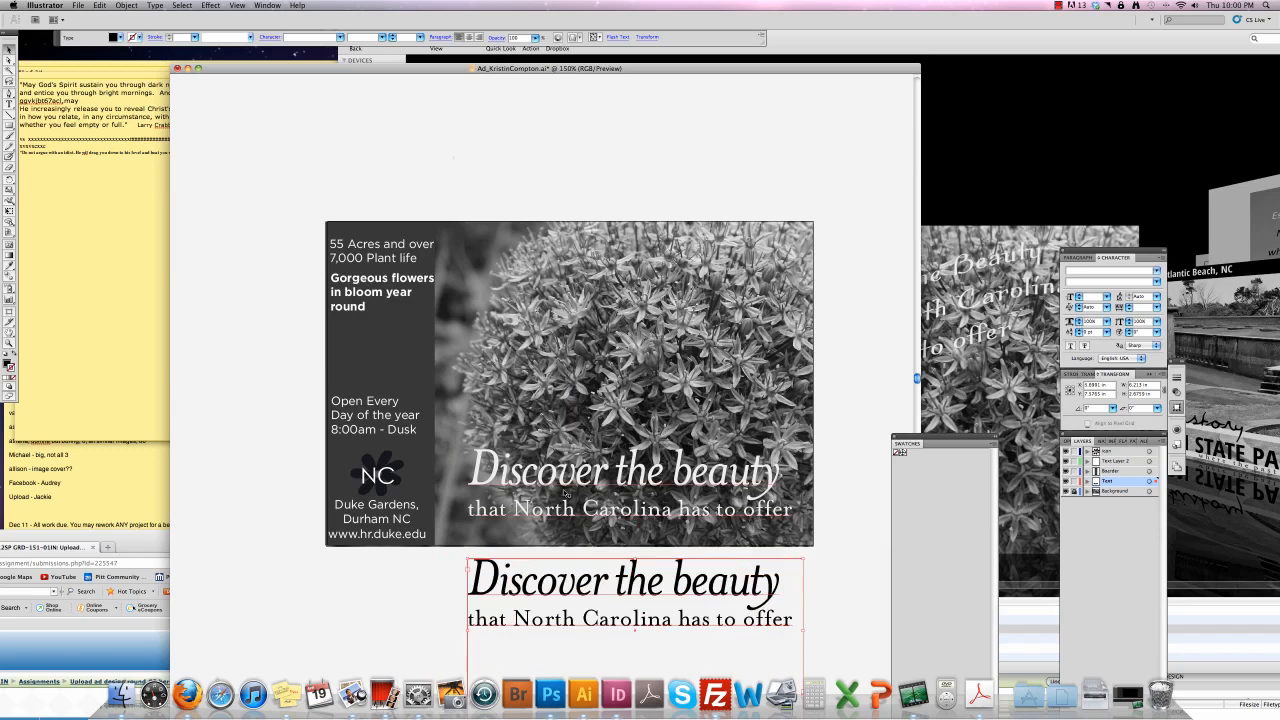
# Bring the white headline to the front and place it over the black copy, slightly offset to form a drop shadow.
pyautogui.click(563, 488)
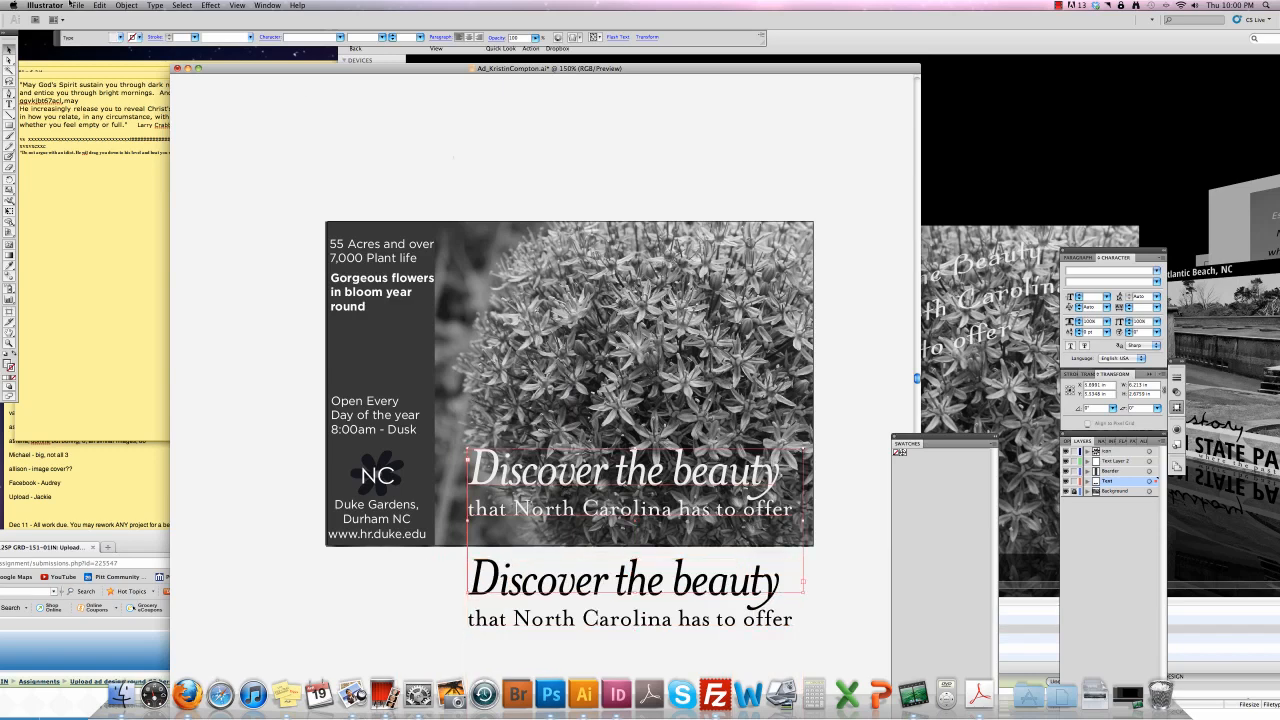
pyautogui.click(121, 5)
pyautogui.moveTo(157, 26)
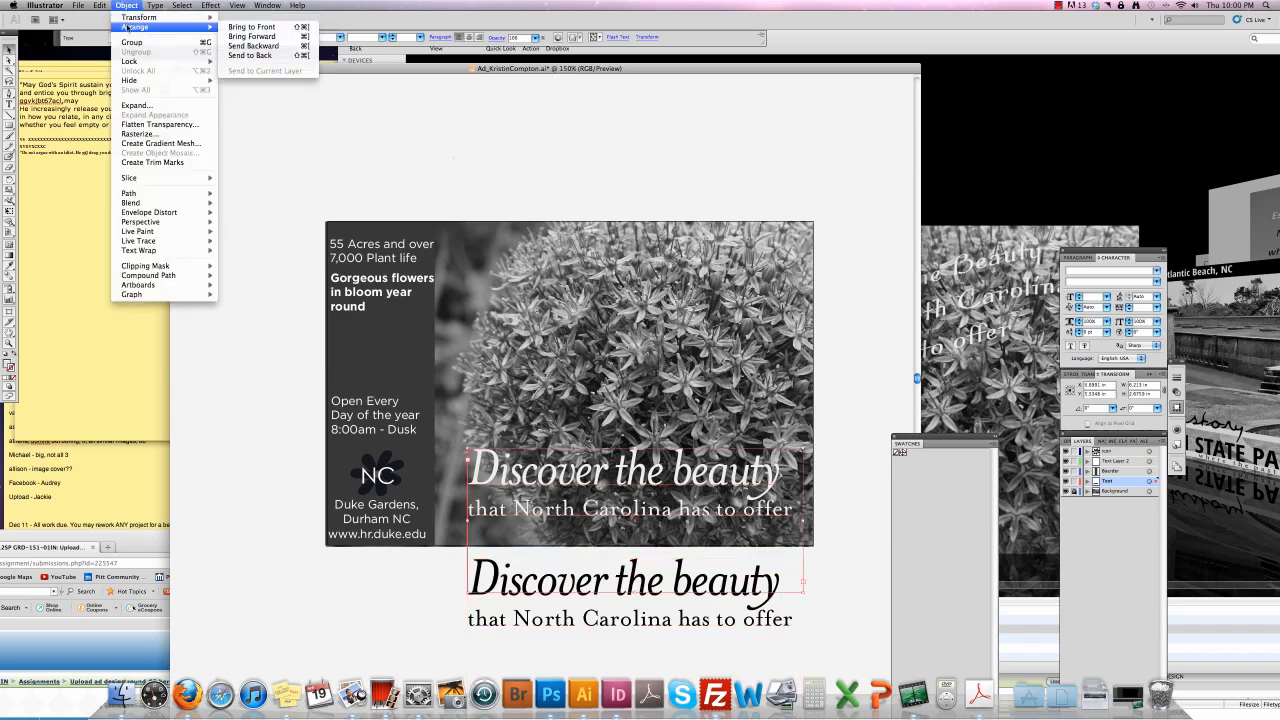
pyautogui.click(260, 29)
pyautogui.moveTo(542, 477); pyautogui.dragTo(540, 586)
pyautogui.press('Right')
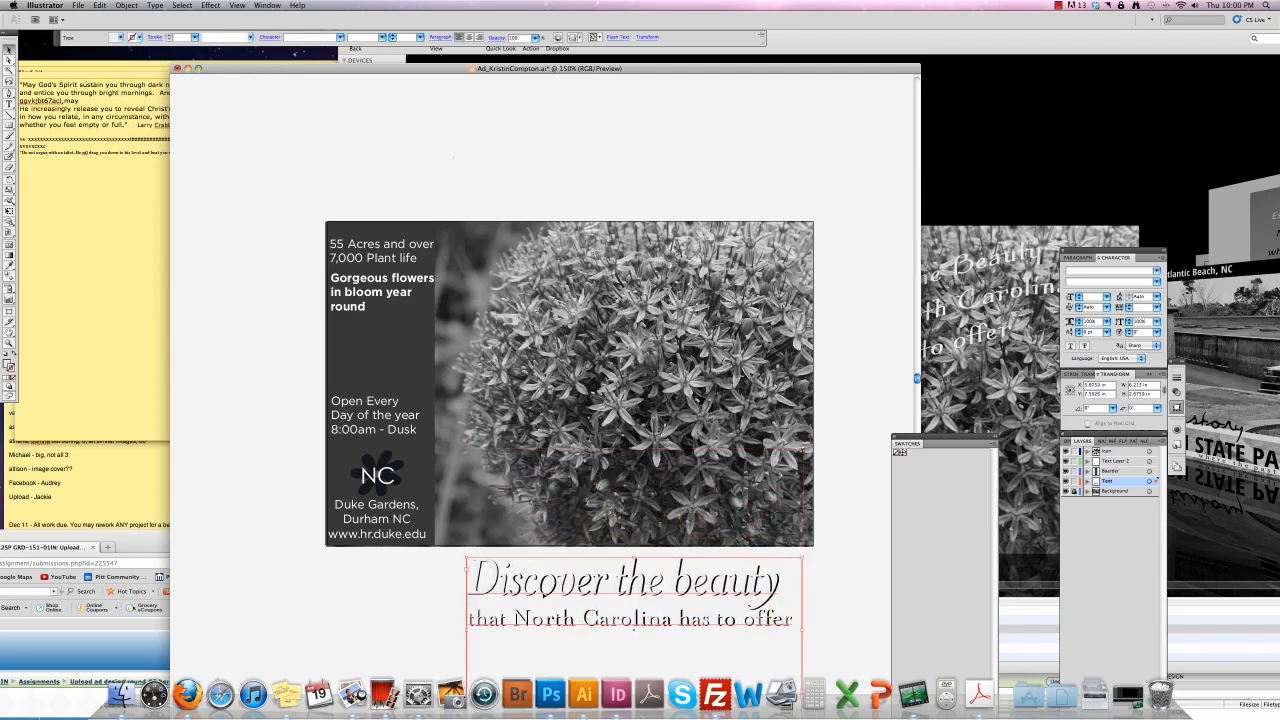
# Move the white headline and its black shadow together back onto the lower part of the photo, and select the headline.
pyautogui.moveTo(418, 576); pyautogui.dragTo(535, 493)
pyautogui.click(389, 625)
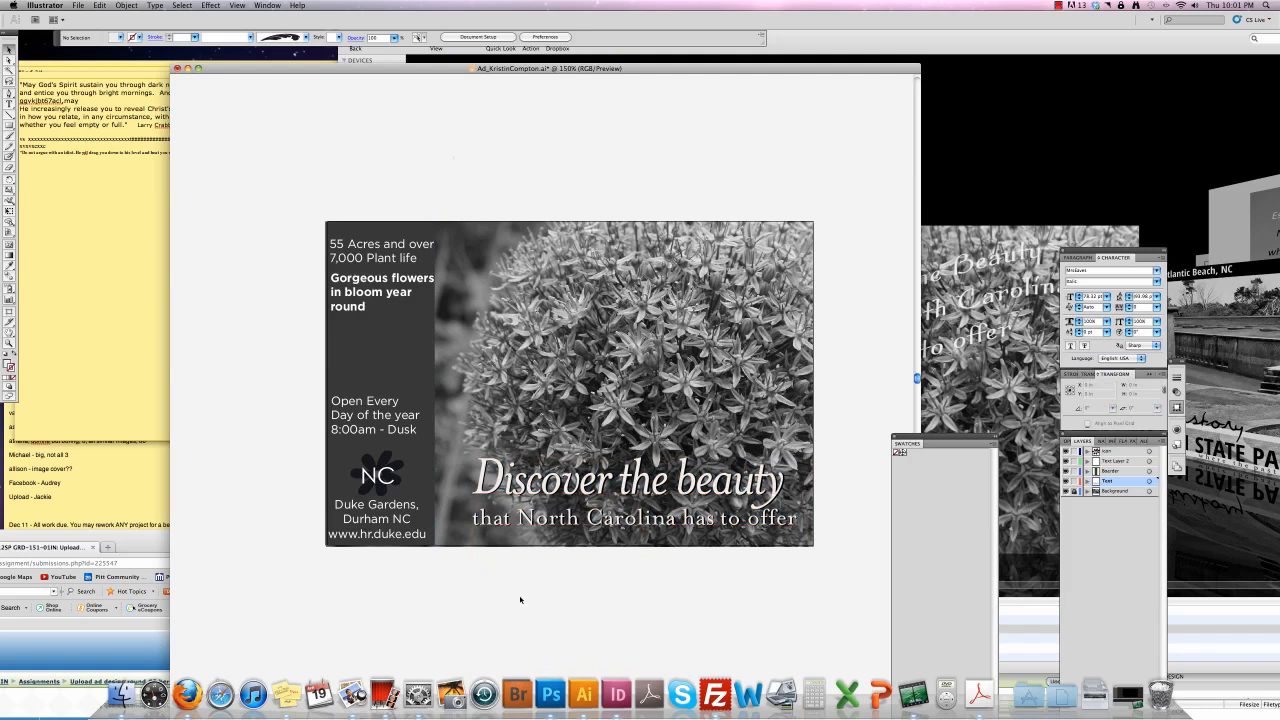
pyautogui.click(533, 492)
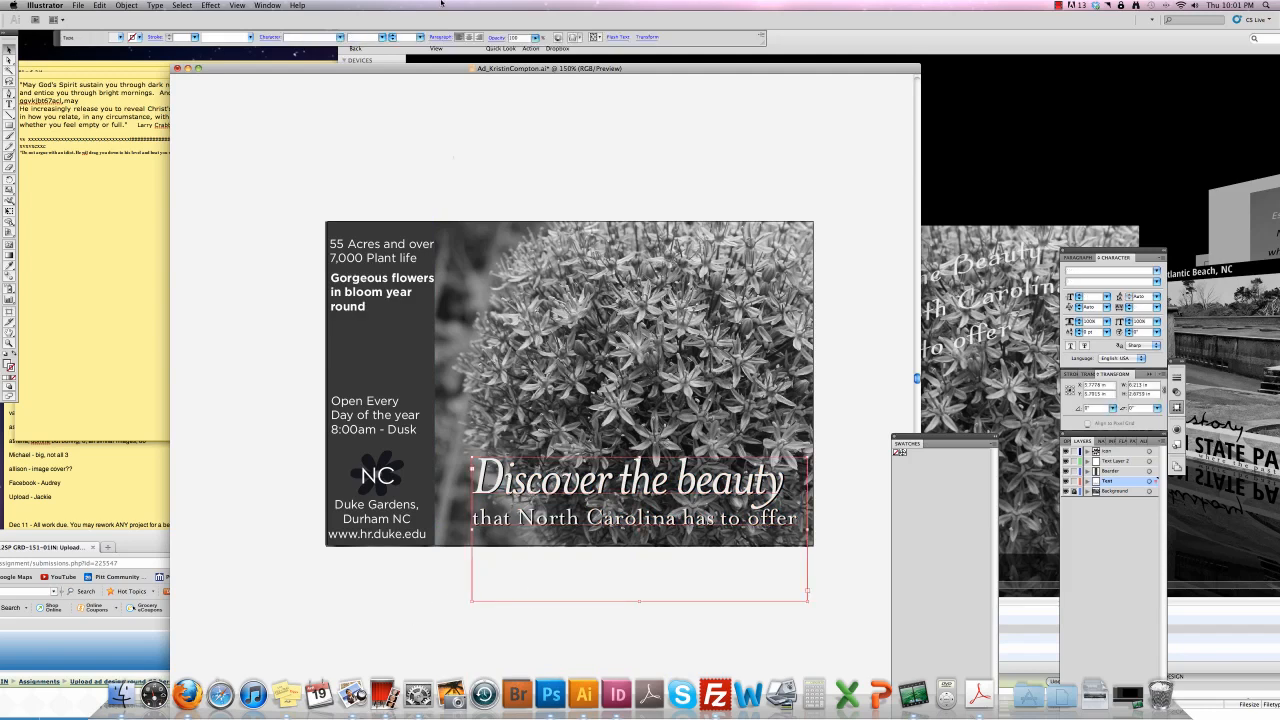
# Start a Drop Shadow effect on the selected headline with preview on, Normal blending mode and 100% opacity.
pyautogui.click(183, 5)
pyautogui.moveTo(211, 5)
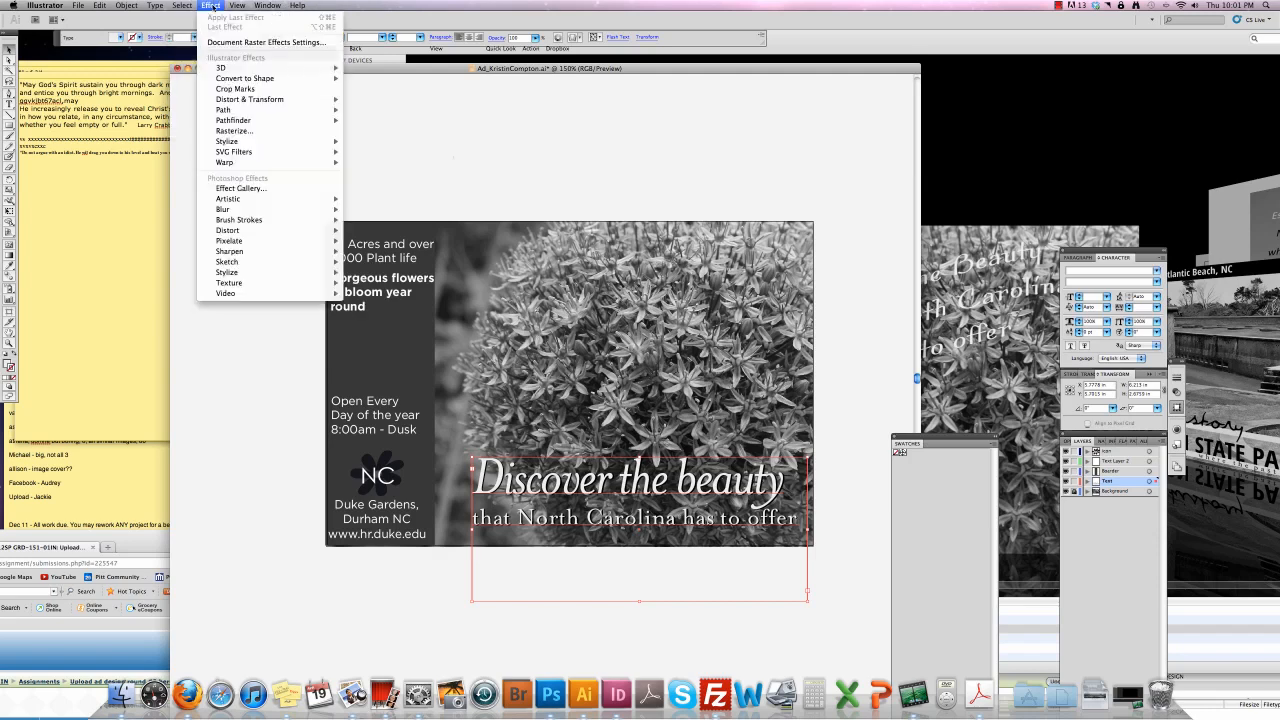
pyautogui.moveTo(217, 143)
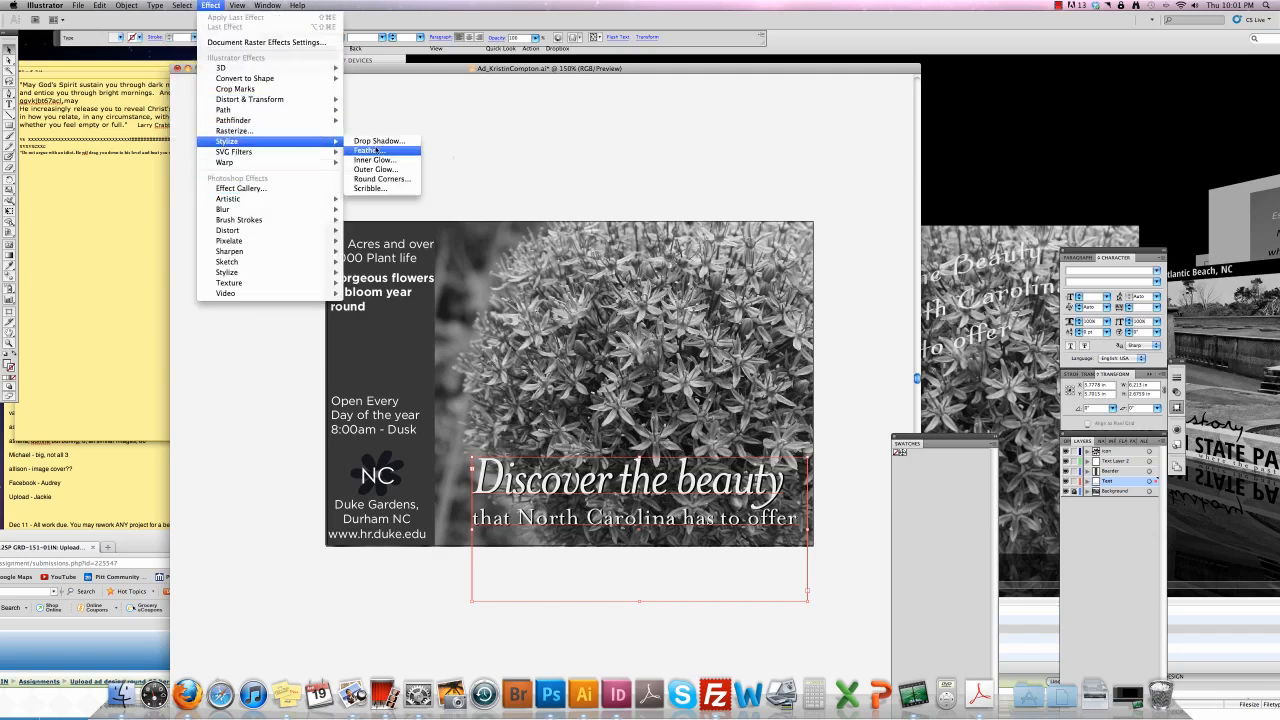
pyautogui.click(378, 141)
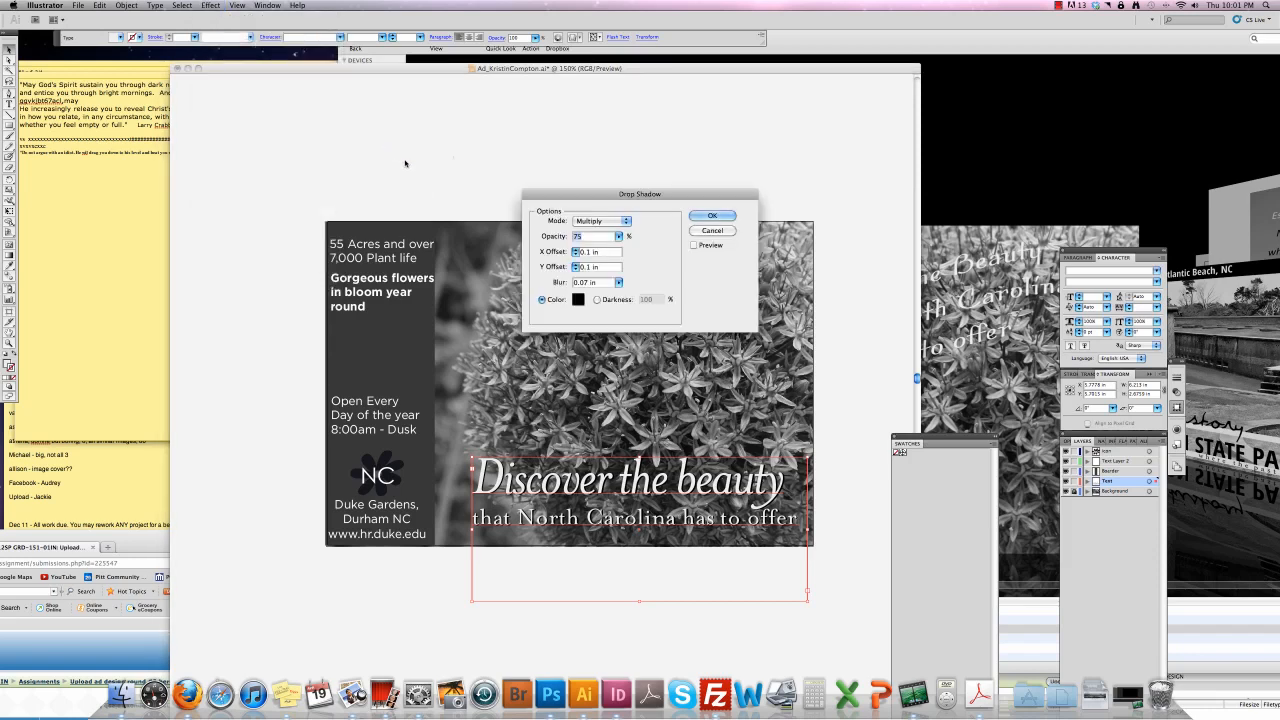
pyautogui.click(694, 245)
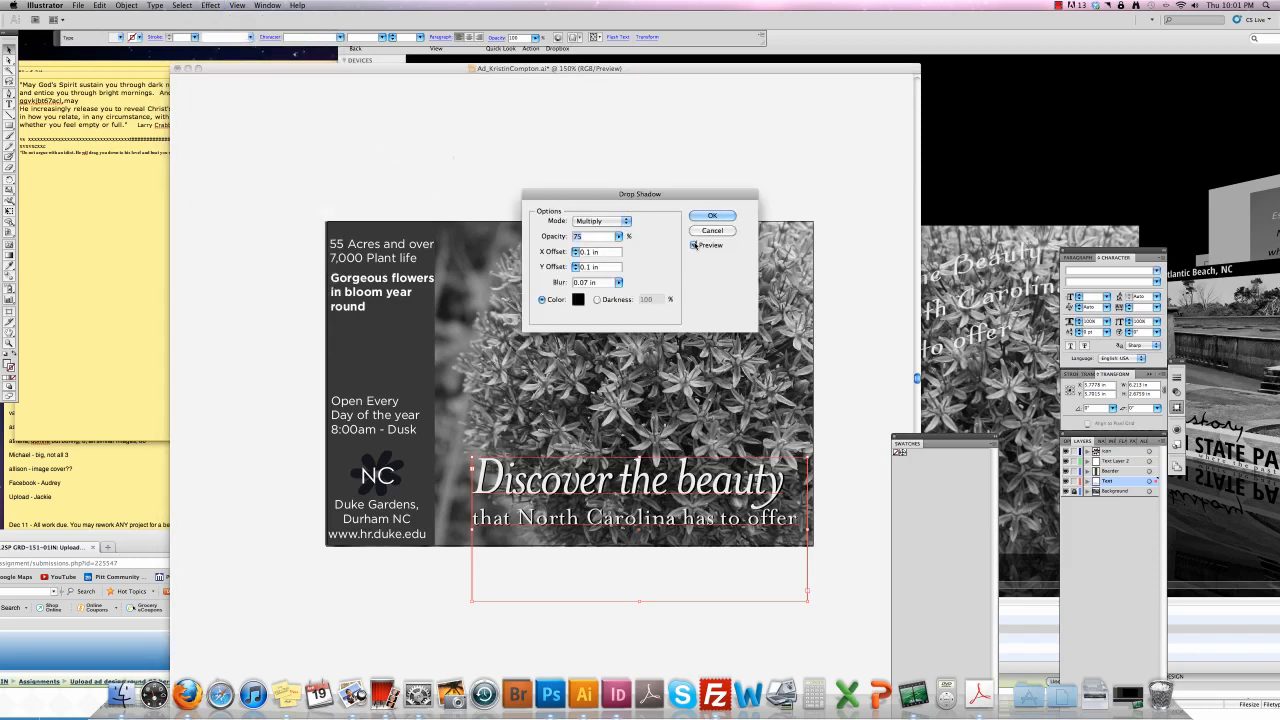
pyautogui.click(610, 221)
pyautogui.click(603, 205)
pyautogui.click(618, 236)
pyautogui.moveTo(613, 252); pyautogui.dragTo(628, 252)
# Set the drop shadow's blur to 0.04 in and X offset to 0 in, lower its Y offset, and apply the effect.
pyautogui.click(618, 283)
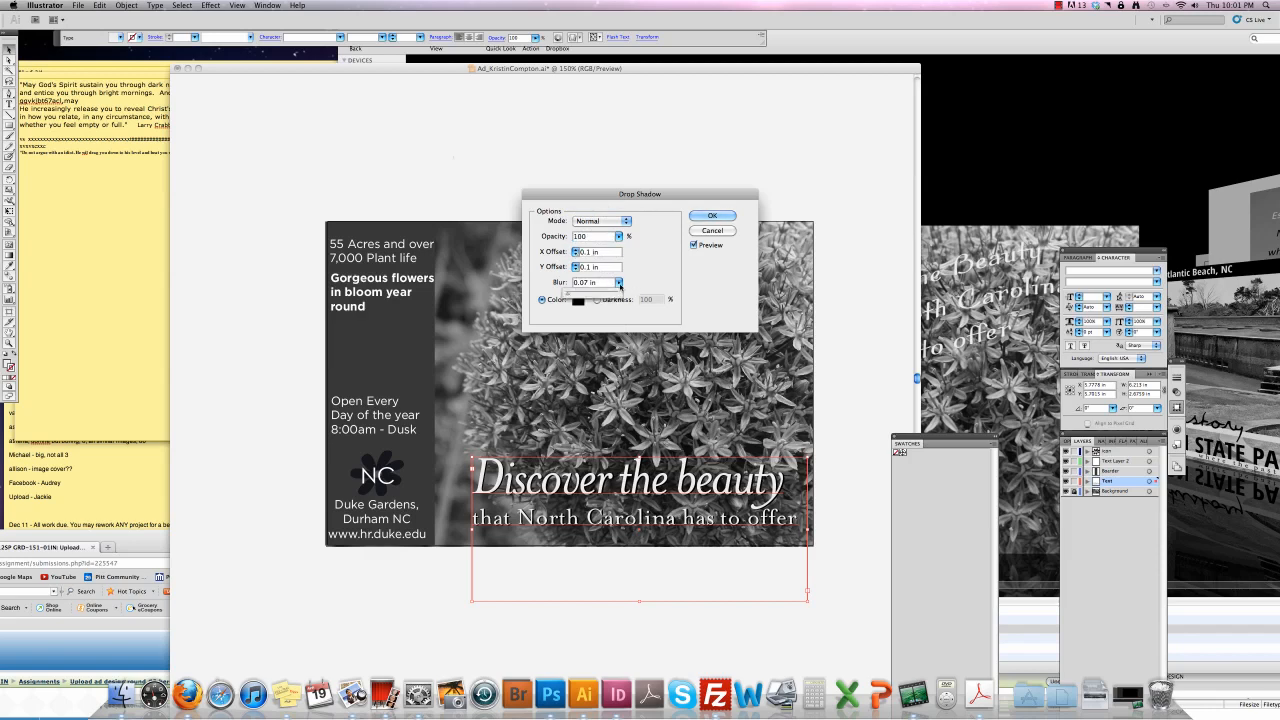
pyautogui.moveTo(567, 296); pyautogui.dragTo(569, 296)
pyautogui.click(578, 268)
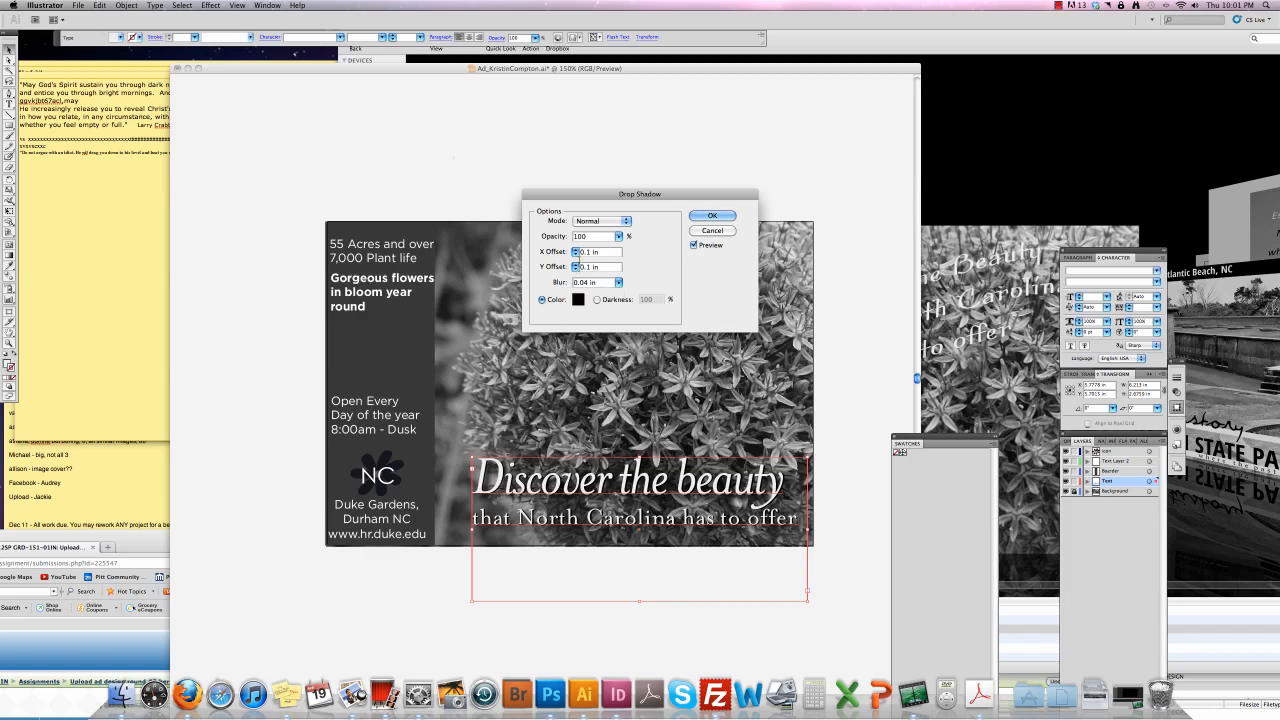
pyautogui.click(576, 255)
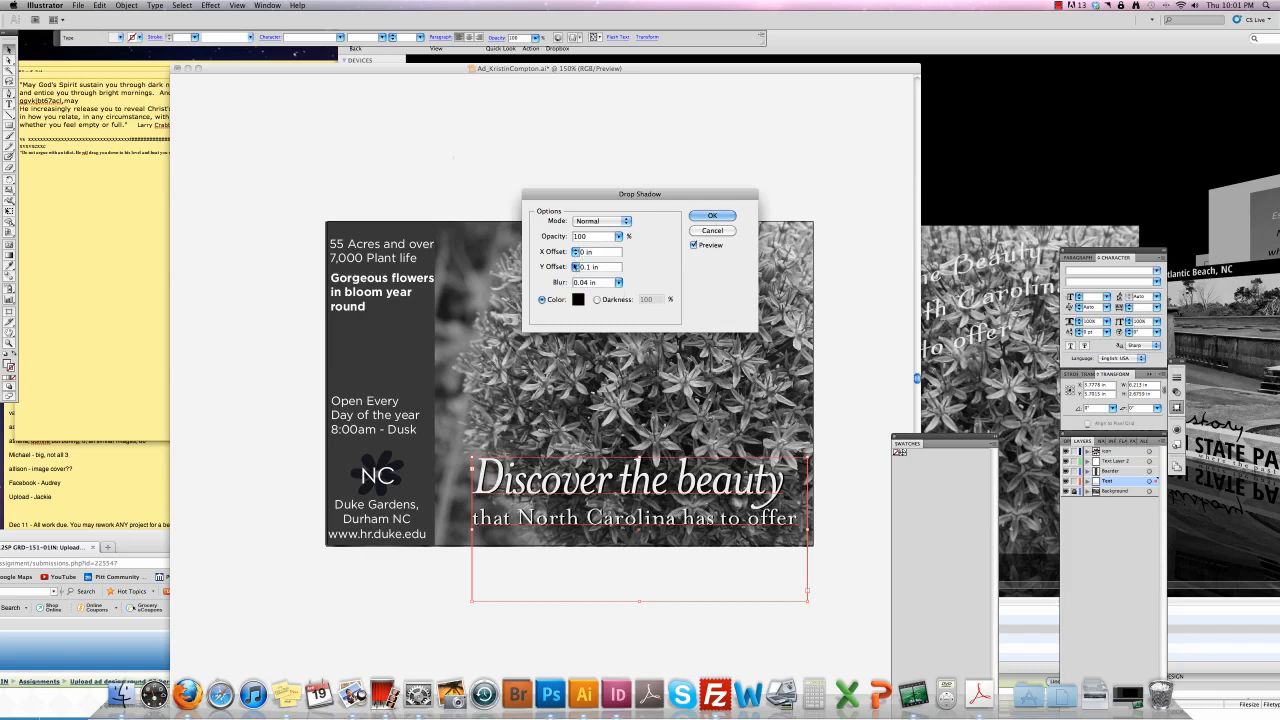
pyautogui.click(575, 269)
pyautogui.click(726, 215)
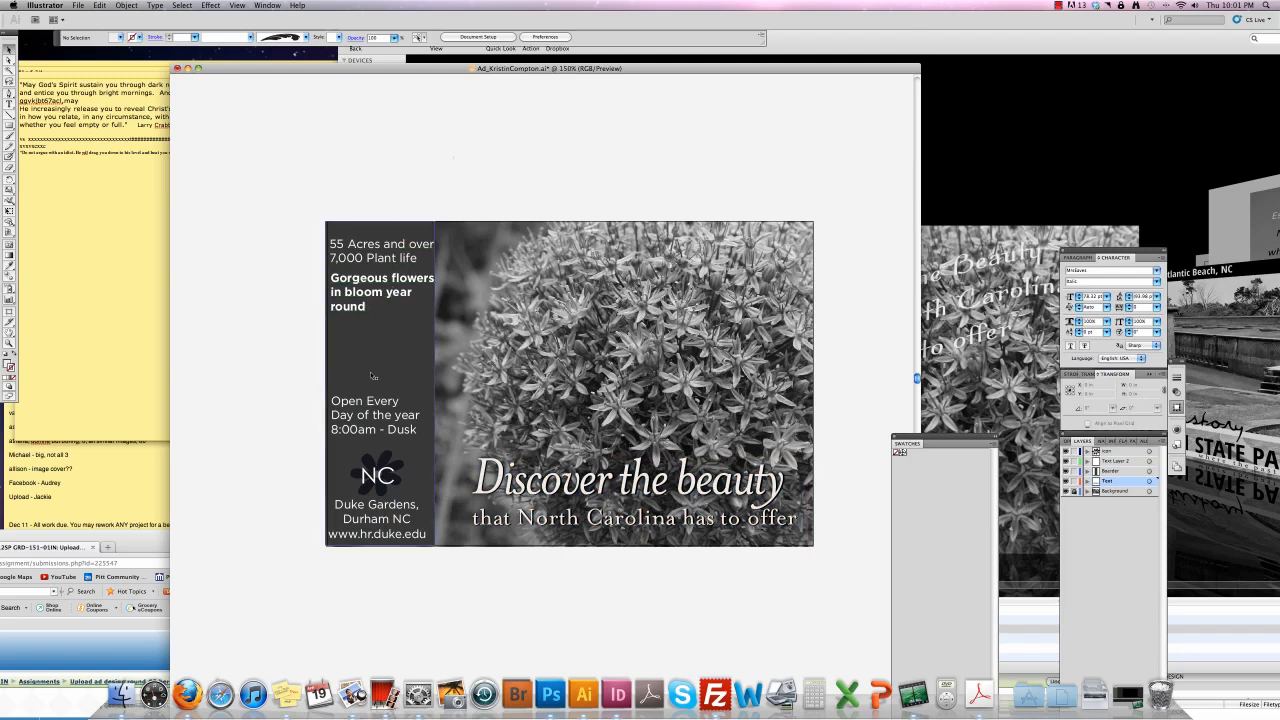
# Narrow the bold "Gorgeous flowers in bloom year round" text slightly so it sits inside the dark sidebar.
pyautogui.click(375, 295)
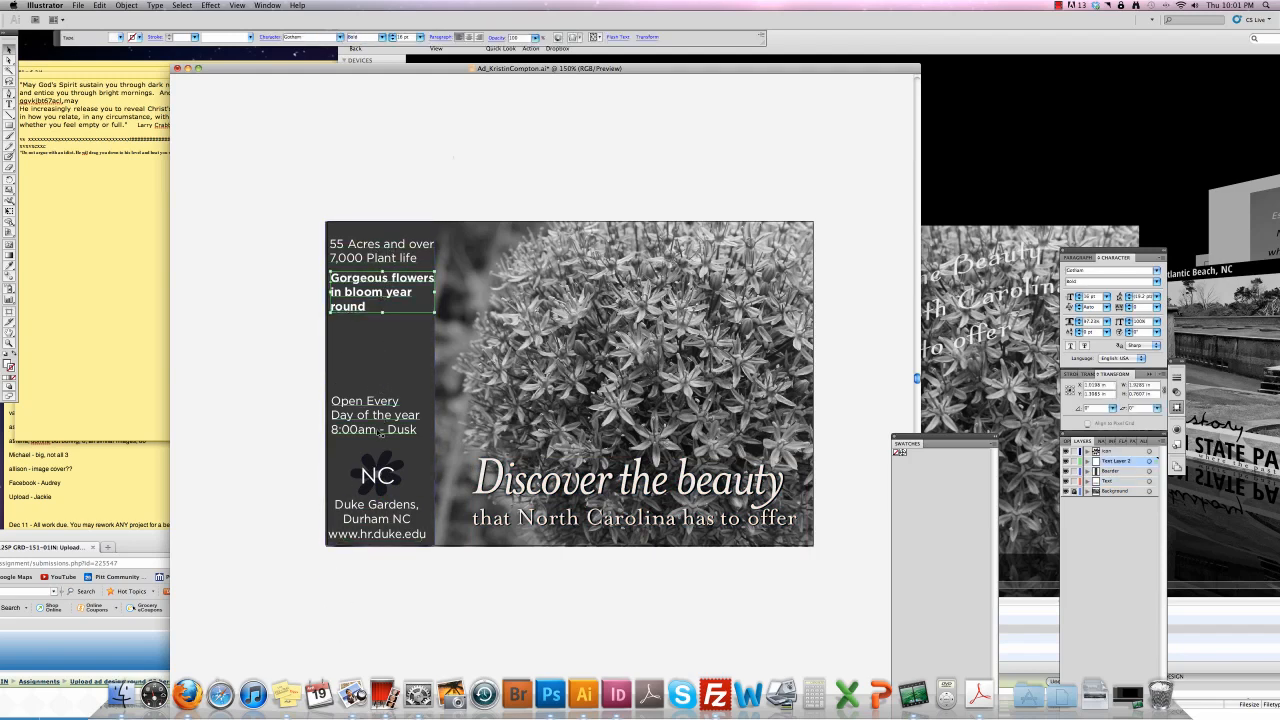
pyautogui.moveTo(436, 300); pyautogui.dragTo(432, 298)
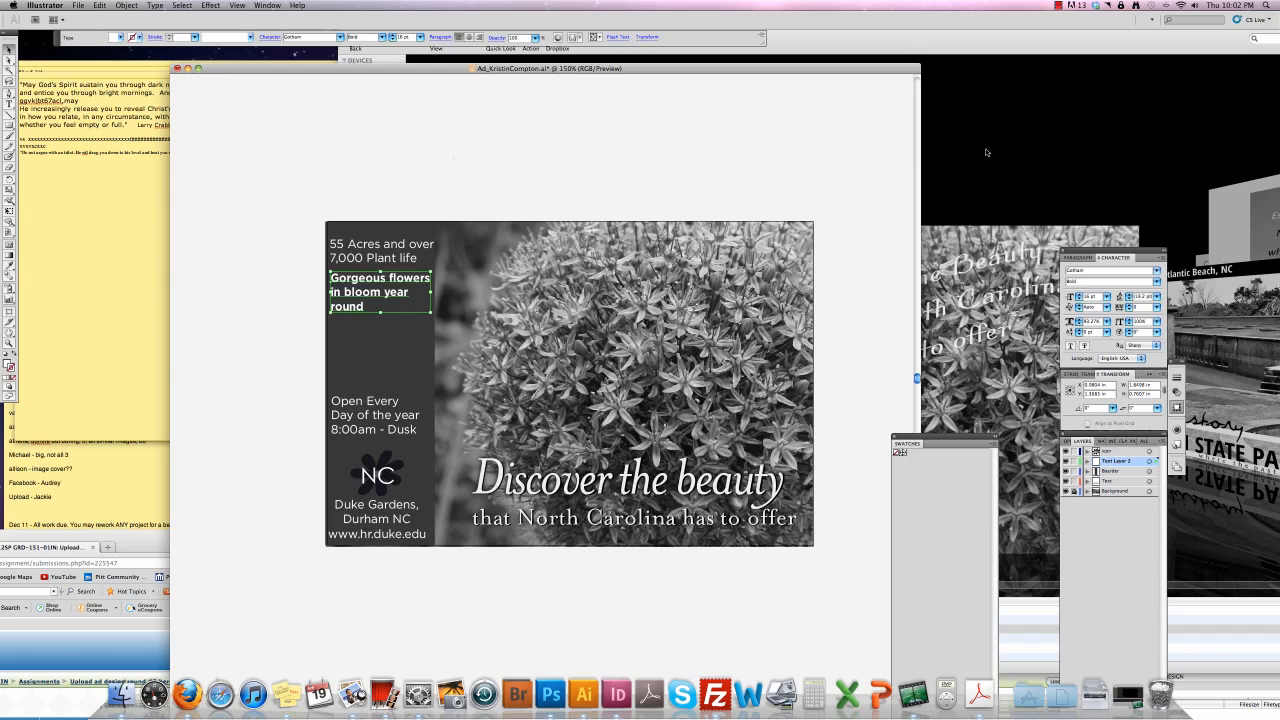
# Move the ad's window aside to compare it with the original preview, switch to Finder and close the Downloads window.
pyautogui.moveTo(618, 72); pyautogui.dragTo(469, 64)
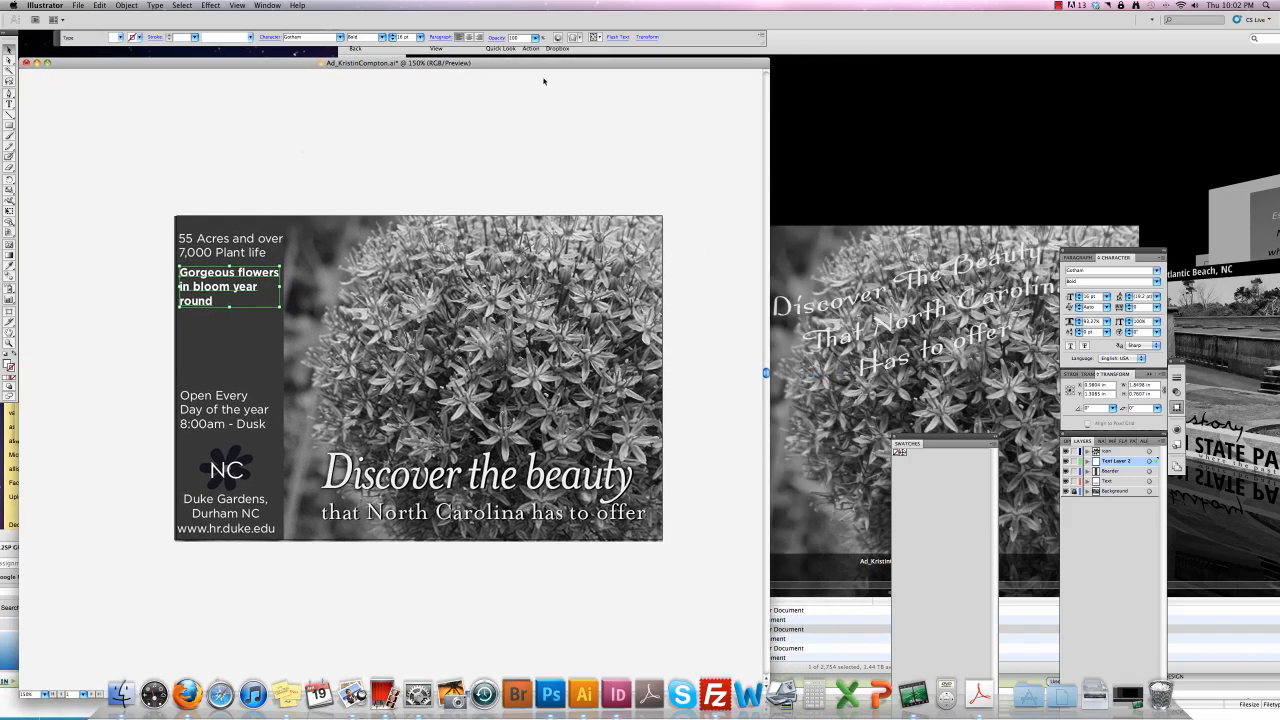
pyautogui.click(847, 95)
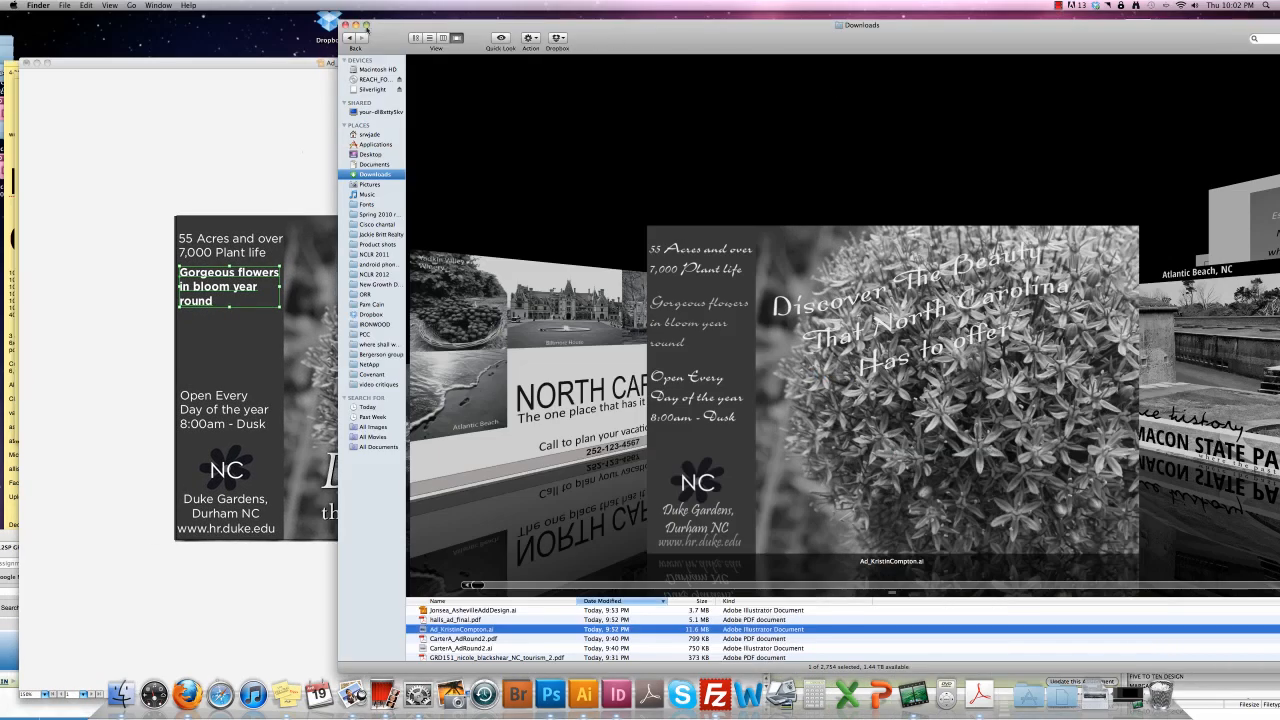
pyautogui.click(343, 25)
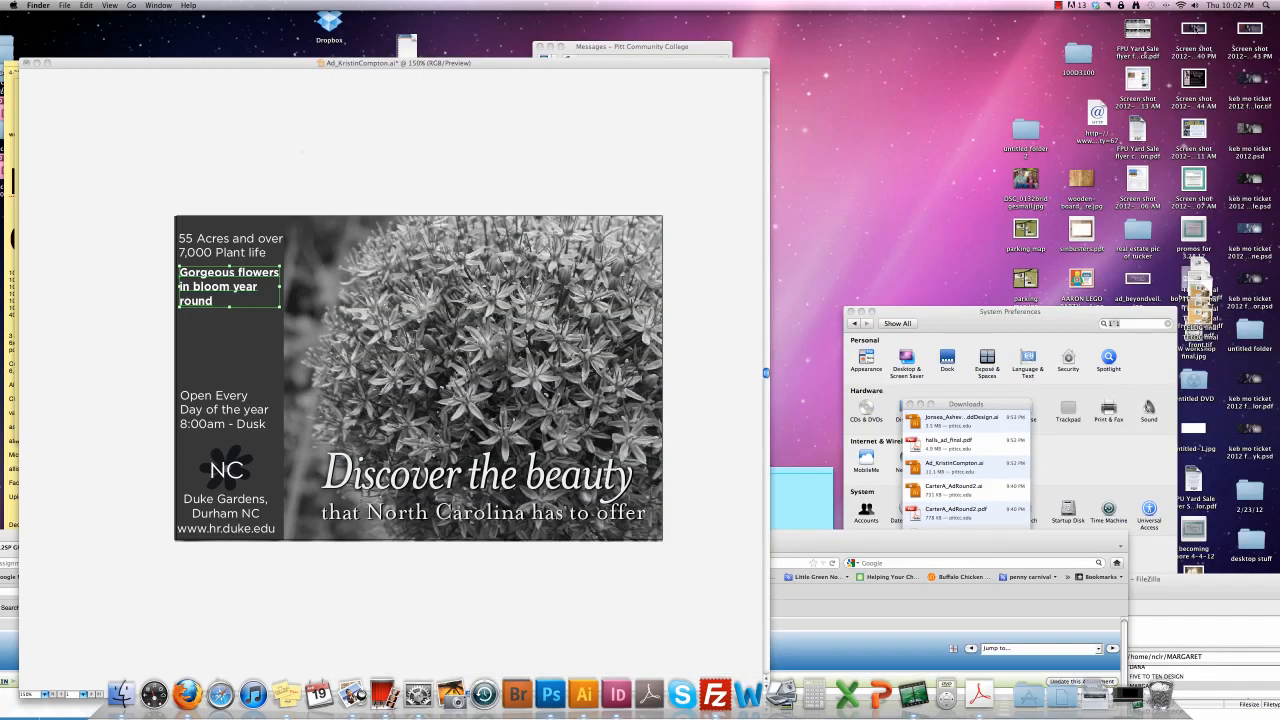